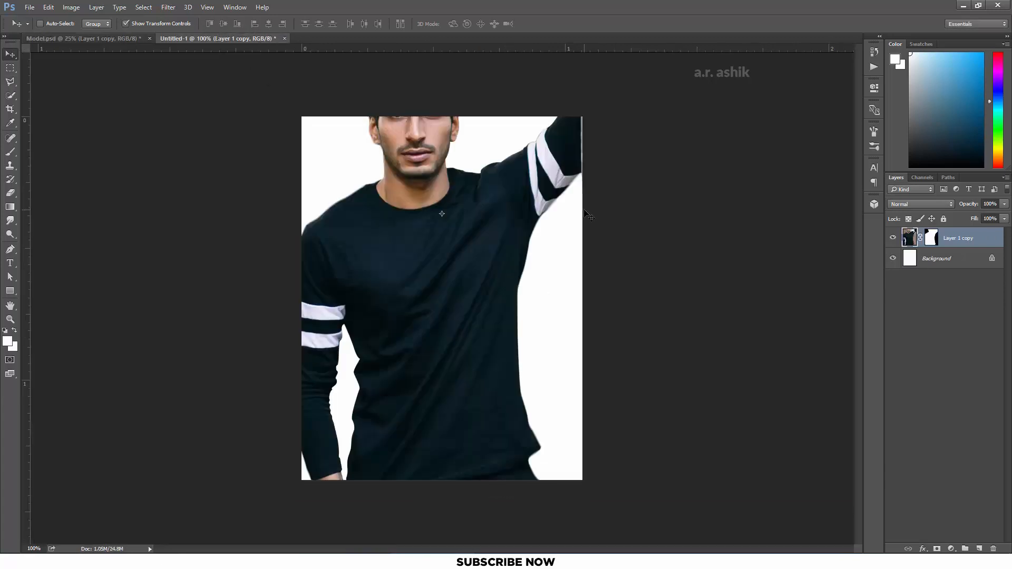
Scale the model layer down to about 46.6% and place the model against the canvas's right side
{"action": "key", "text": "ctrl+0"}
{"action": "left_click_drag", "start_coordinate": [585, 490], "coordinate": [477, 370]}
{"action": "left_click_drag", "start_coordinate": [402, 217], "coordinate": [380, 190]}
{"action": "left_click_drag", "start_coordinate": [466, 320], "coordinate": [490, 320]}
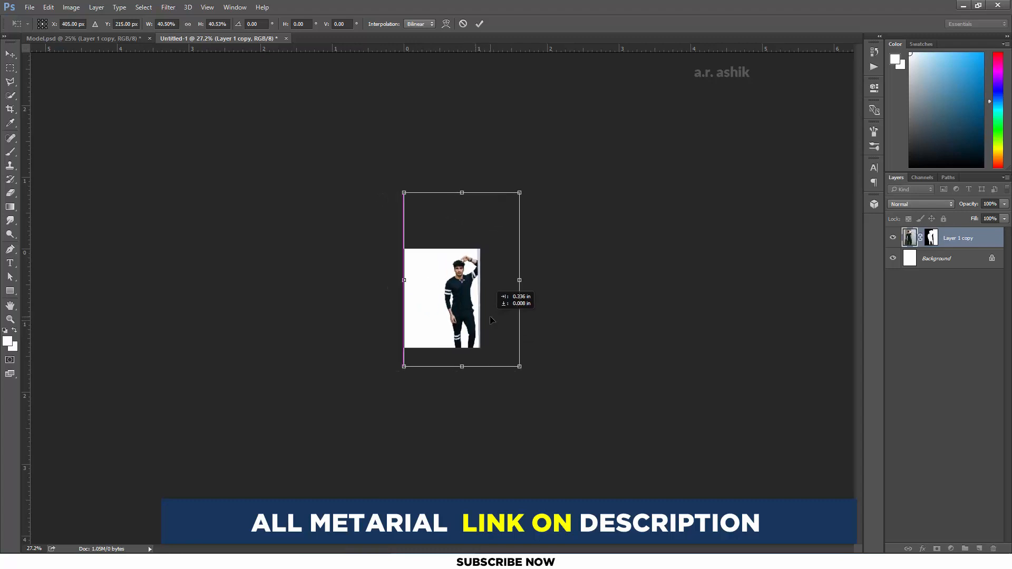
{"action": "left_click_drag", "start_coordinate": [404, 193], "coordinate": [390, 170]}
{"action": "left_click_drag", "start_coordinate": [471, 309], "coordinate": [485, 320]}
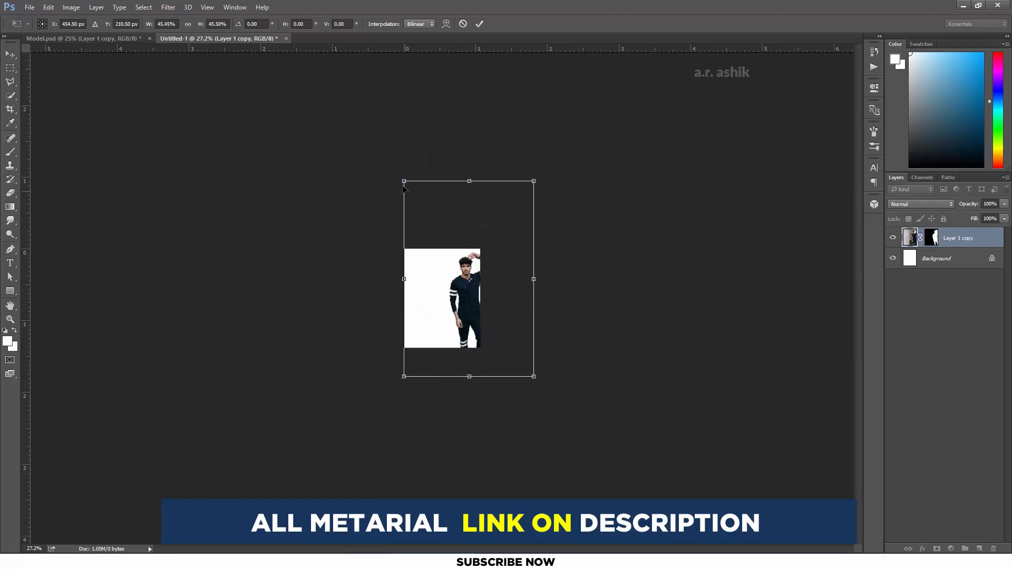
{"action": "left_click_drag", "start_coordinate": [404, 182], "coordinate": [401, 177]}
{"action": "left_click_drag", "start_coordinate": [472, 320], "coordinate": [469, 321]}
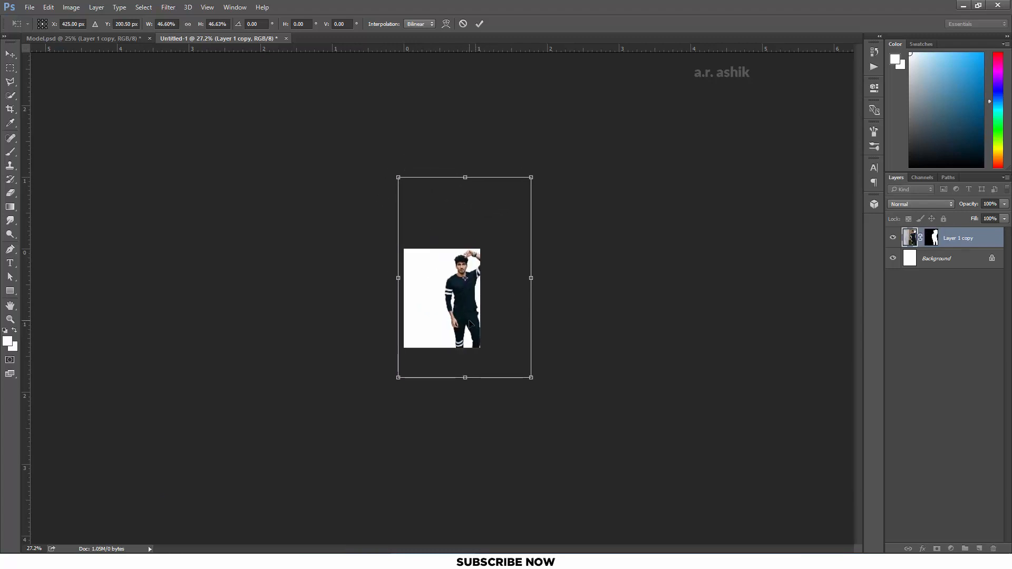
Enlarge the model layer to 48.6% and position it at about X 407 px, Y 213 px
{"action": "key", "text": "ctrl+plus"}
{"action": "key", "text": "ctrl+plus"}
{"action": "key", "text": "ctrl+plus"}
{"action": "key", "text": "ctrl+minus"}
{"action": "left_click_drag", "start_coordinate": [361, 75], "coordinate": [345, 61]}
{"action": "left_click_drag", "start_coordinate": [485, 337], "coordinate": [487, 349]}
{"action": "key", "text": "Left"}
{"action": "key", "text": "Left"}
{"action": "key", "text": "Left"}
{"action": "key", "text": "Left"}
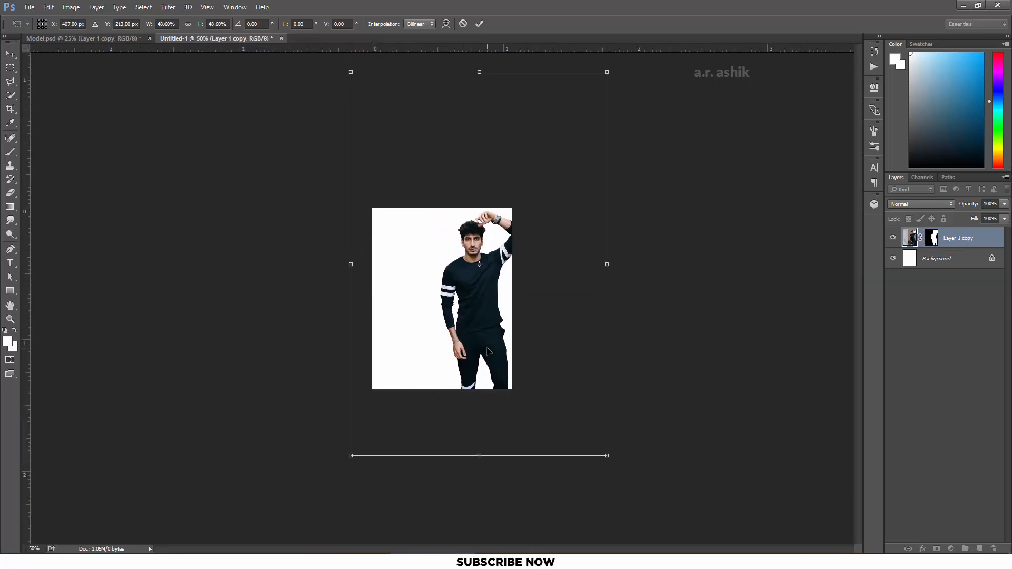
Rotate the model layer by 0.75° and shift it right to about X 421 px, then apply the transform
{"action": "left_click_drag", "start_coordinate": [639, 477], "coordinate": [637, 478]}
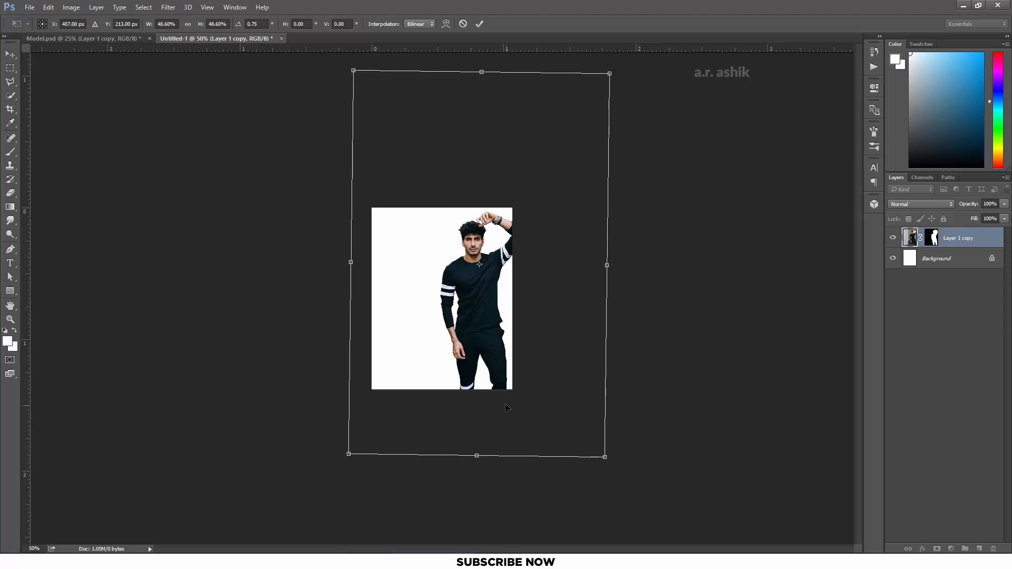
{"action": "left_click_drag", "start_coordinate": [494, 389], "coordinate": [497, 389]}
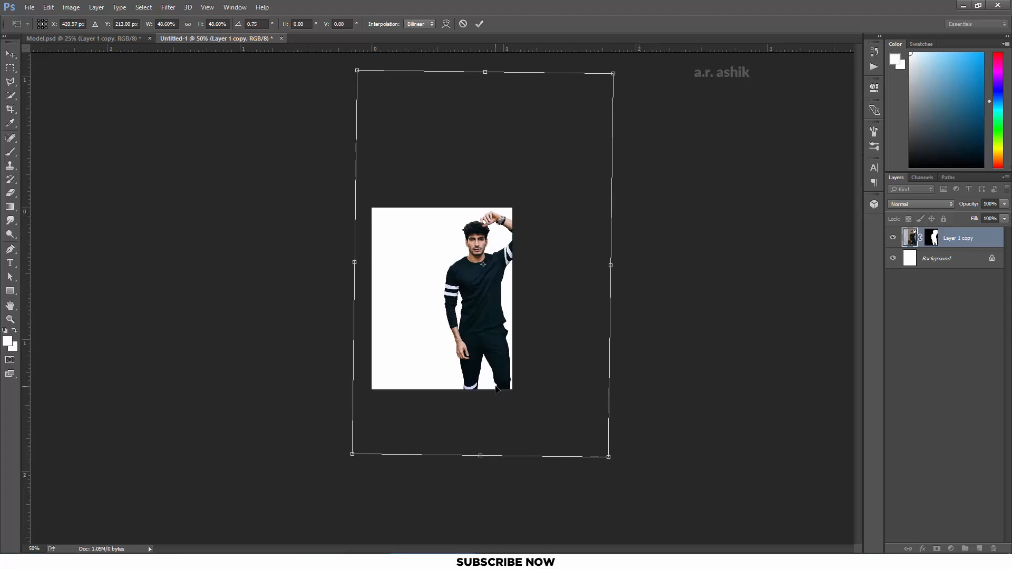
{"action": "key", "text": "Return"}
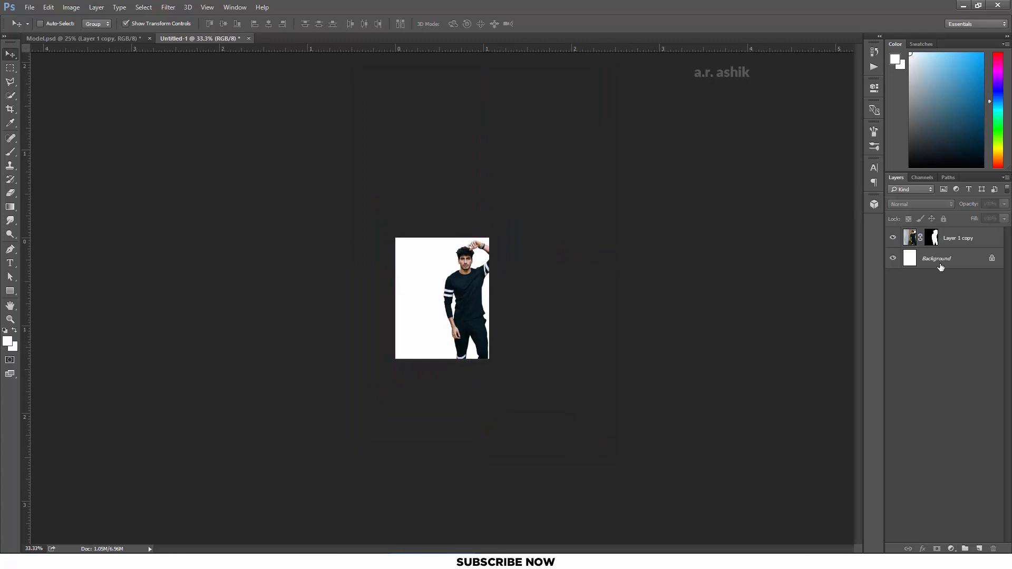
Add a Solid Color fill layer in #1a1a1a directly above the Background
{"action": "left_click", "coordinate": [941, 267]}
{"action": "left_click", "coordinate": [952, 549]}
{"action": "left_click", "coordinate": [933, 316]}
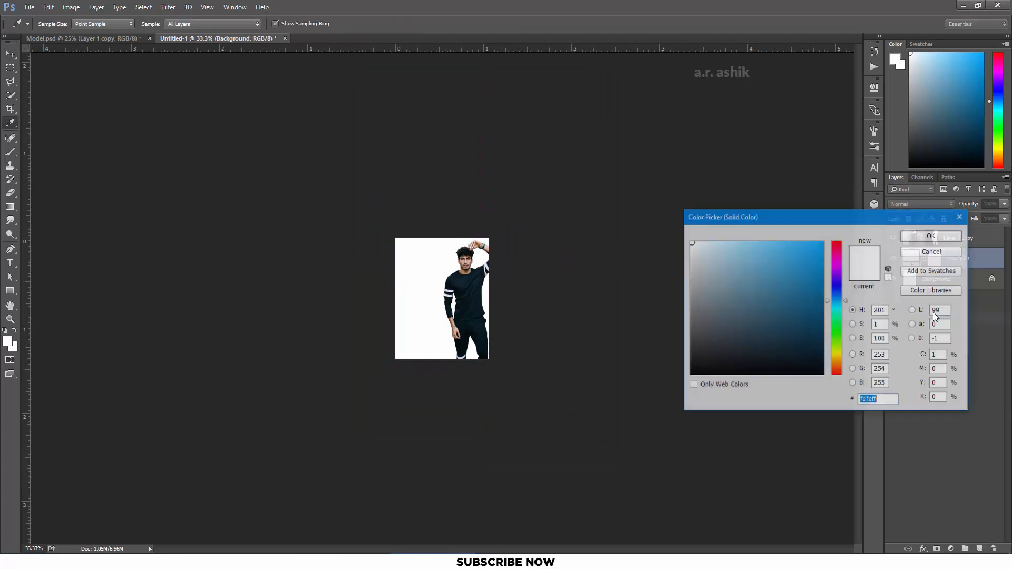
{"action": "type", "text": "1a1a1a"}
{"action": "left_click", "coordinate": [932, 237]}
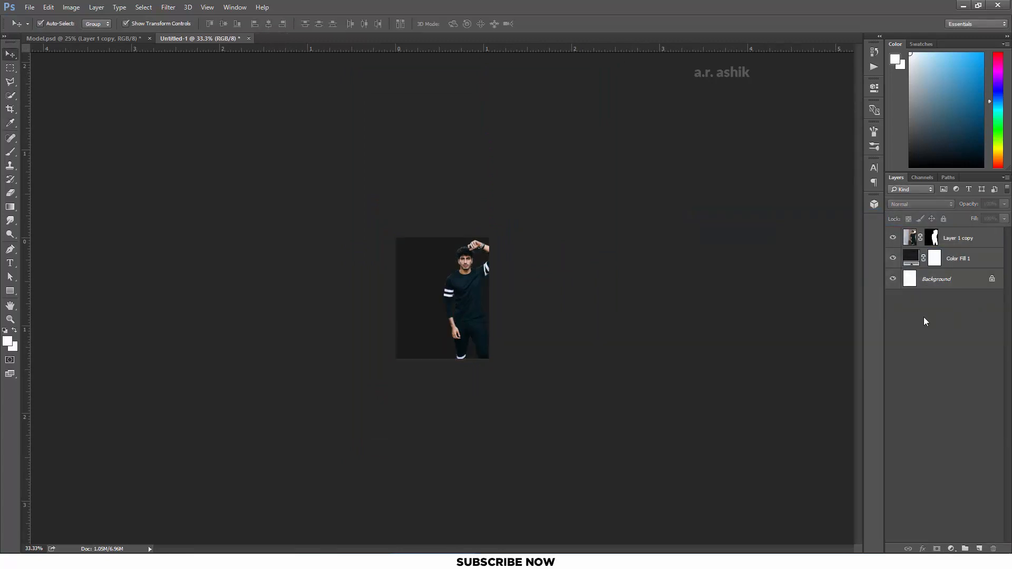
Duplicate the masked model layer and hide the original
{"action": "key", "text": "ctrl+plus"}
{"action": "key", "text": "ctrl+plus"}
{"action": "key", "text": "ctrl+plus"}
{"action": "left_click", "coordinate": [967, 239]}
{"action": "key", "text": "ctrl+j"}
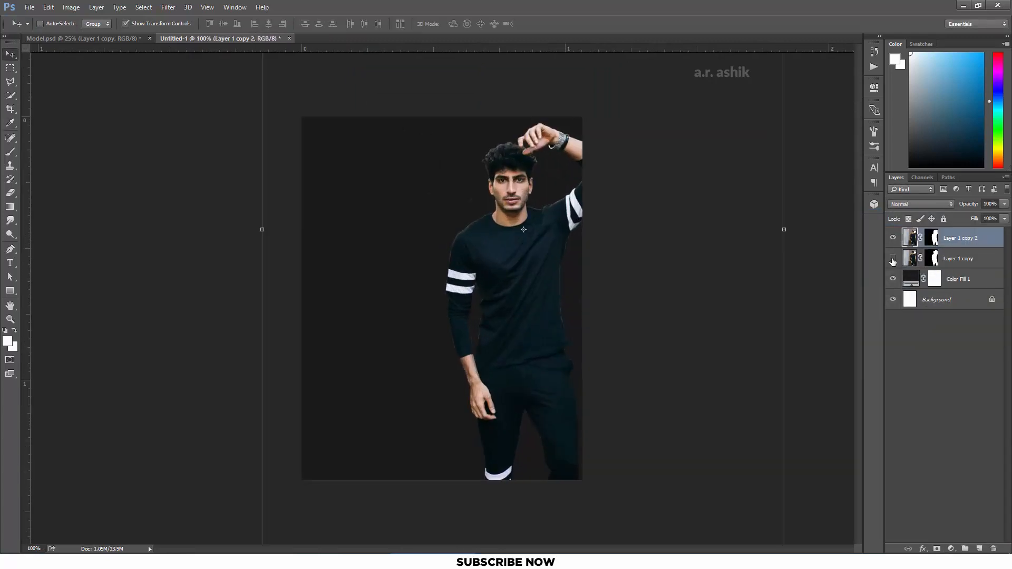
Rasterize the duplicated model layer so that its mask is merged into it
{"action": "right_click", "coordinate": [970, 239]}
{"action": "left_click", "coordinate": [865, 204]}
{"action": "right_click", "coordinate": [950, 239]}
{"action": "left_click", "coordinate": [835, 242]}
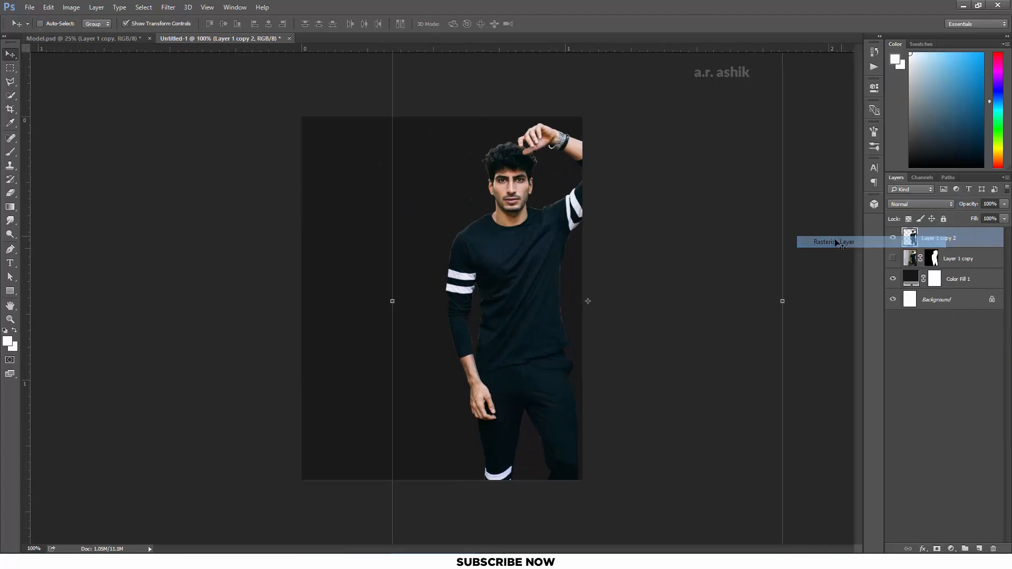
{"action": "left_click", "coordinate": [8, 87]}
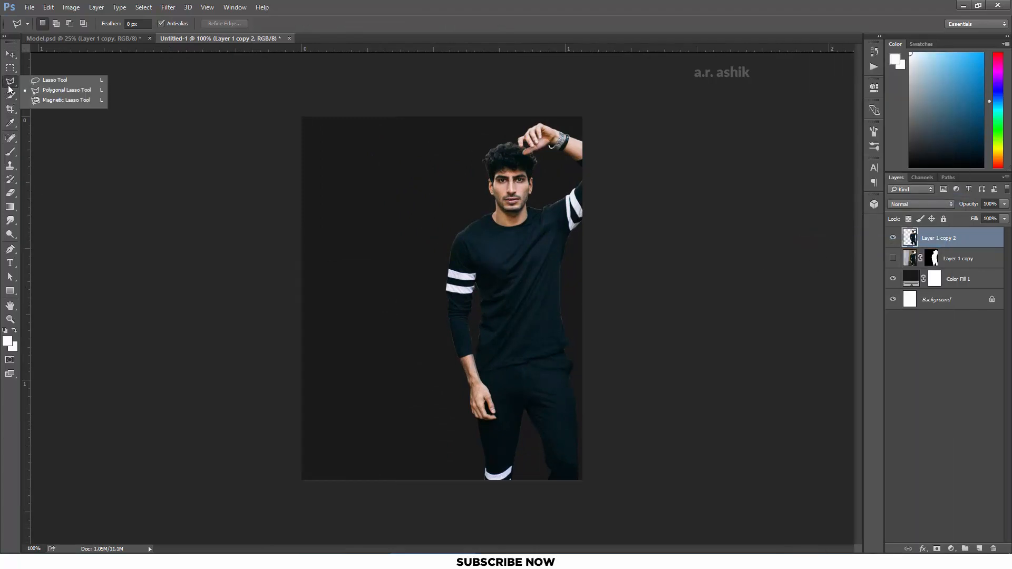
{"action": "left_click", "coordinate": [635, 173]}
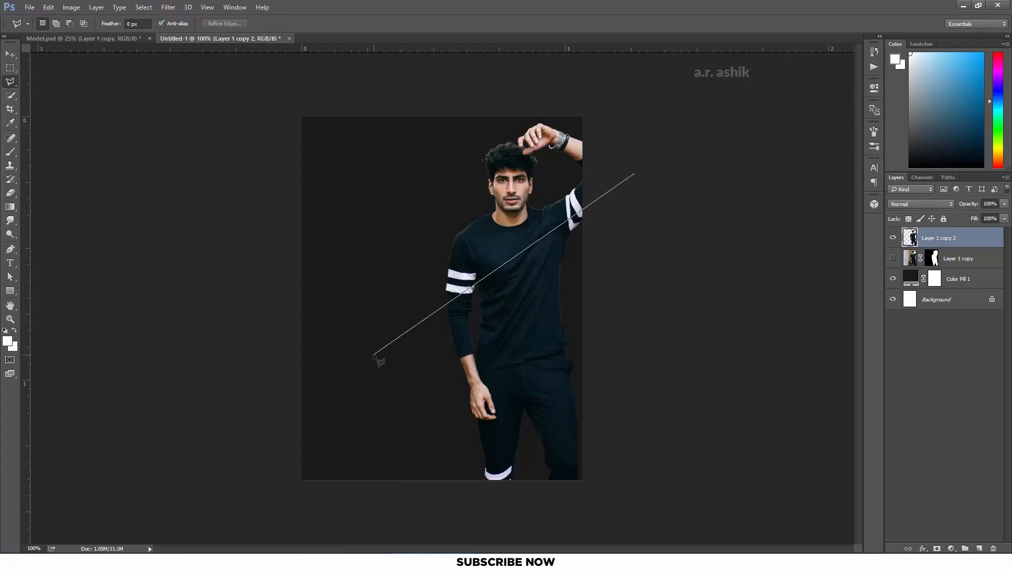
{"action": "key", "text": "Escape"}
{"action": "left_click", "coordinate": [624, 187]}
{"action": "left_click", "coordinate": [270, 419]}
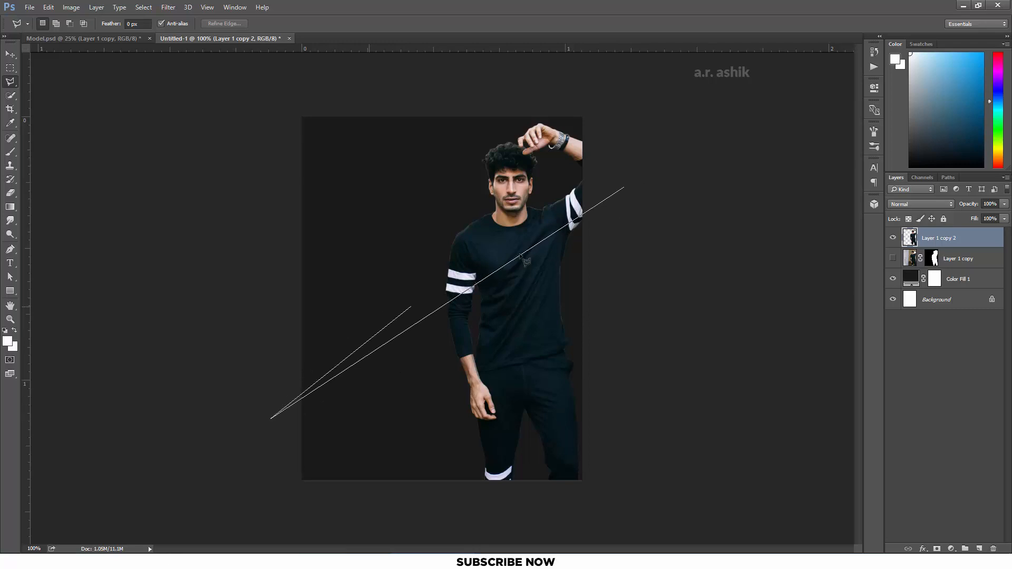
{"action": "left_click", "coordinate": [625, 187]}
{"action": "key", "text": "Return"}
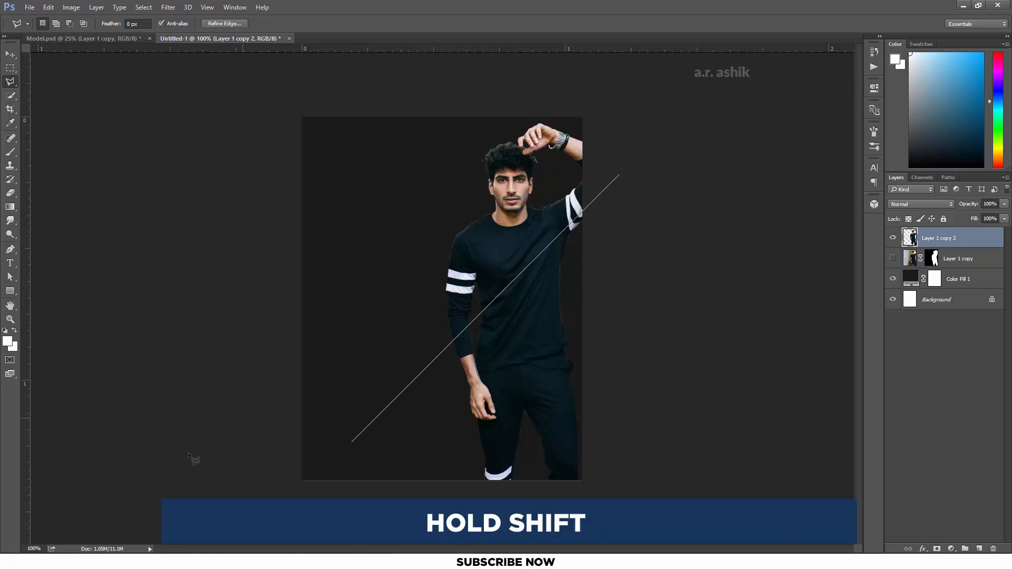
Select the area below a 45° diagonal across the torso with the Polygonal Lasso, nudge it slightly right and up, and deselect
{"action": "left_click", "coordinate": [634, 487]}
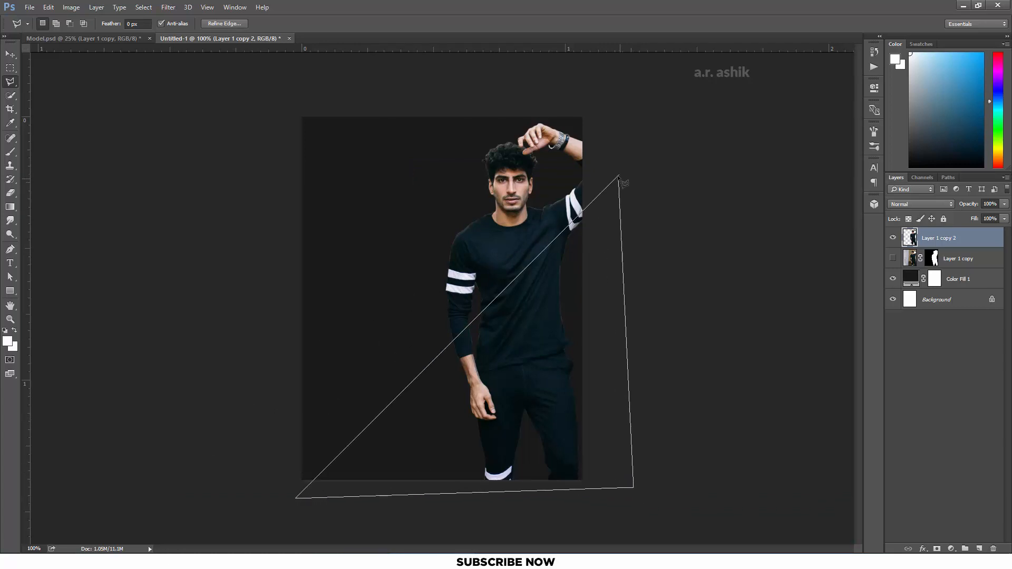
{"action": "left_click", "coordinate": [622, 179]}
{"action": "key", "text": "ctrl+t"}
{"action": "key", "text": "Right"}
{"action": "key", "text": "Right"}
{"action": "key", "text": "Right"}
{"action": "key", "text": "Right"}
{"action": "key", "text": "Right"}
{"action": "key", "text": "Right"}
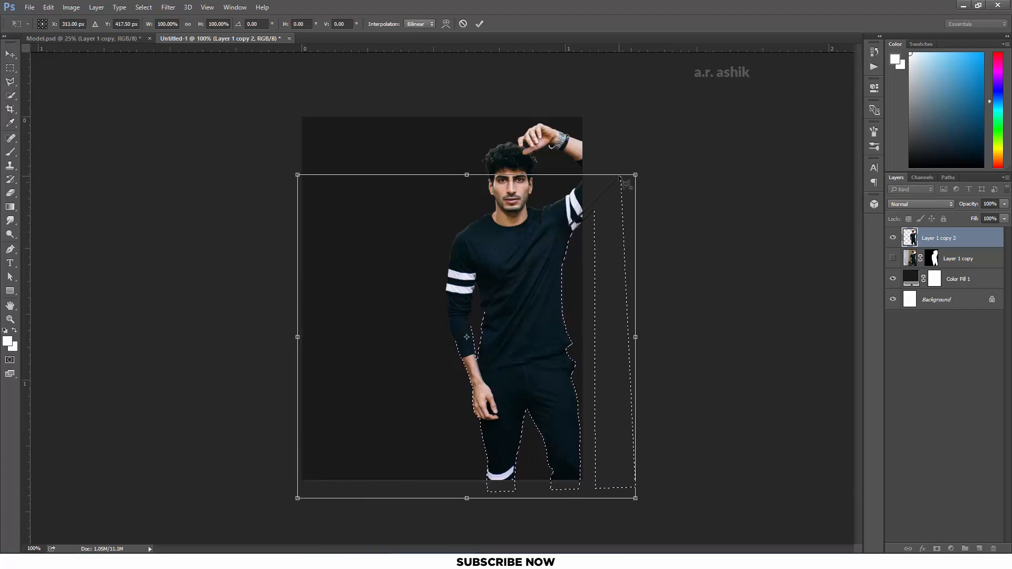
{"action": "key", "text": "Up"}
{"action": "key", "text": "Up"}
{"action": "key", "text": "Up"}
{"action": "key", "text": "Right"}
{"action": "key", "text": "Right"}
{"action": "key", "text": "Return"}
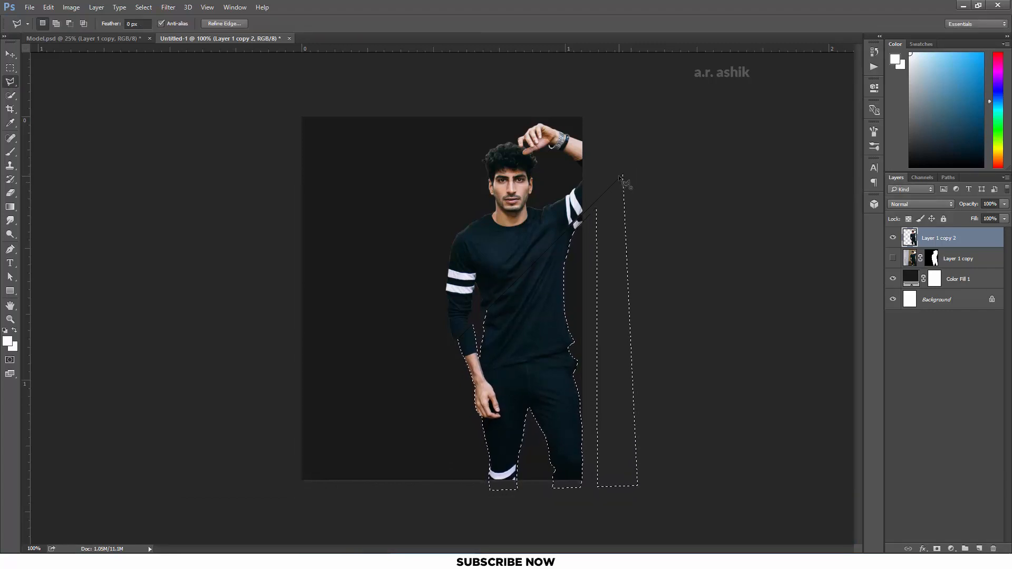
{"action": "key", "text": "ctrl+d"}
{"action": "key", "text": "ctrl+t"}
{"action": "key", "text": "Return"}
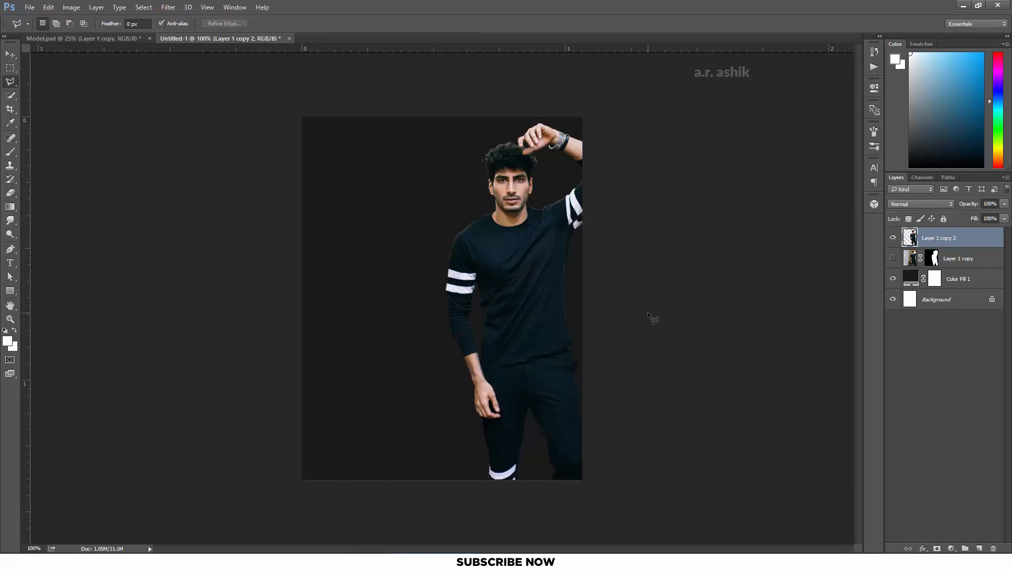
Select the area below a 45° diagonal across the legs with the Polygonal Lasso, nudge it slightly left, and deselect
{"action": "left_click", "coordinate": [647, 329]}
{"action": "left_click", "coordinate": [516, 372]}
{"action": "left_click", "coordinate": [647, 330]}
{"action": "left_click", "coordinate": [440, 509]}
{"action": "left_click", "coordinate": [637, 485]}
{"action": "double_click", "coordinate": [642, 308]}
{"action": "key", "text": "ctrl+t"}
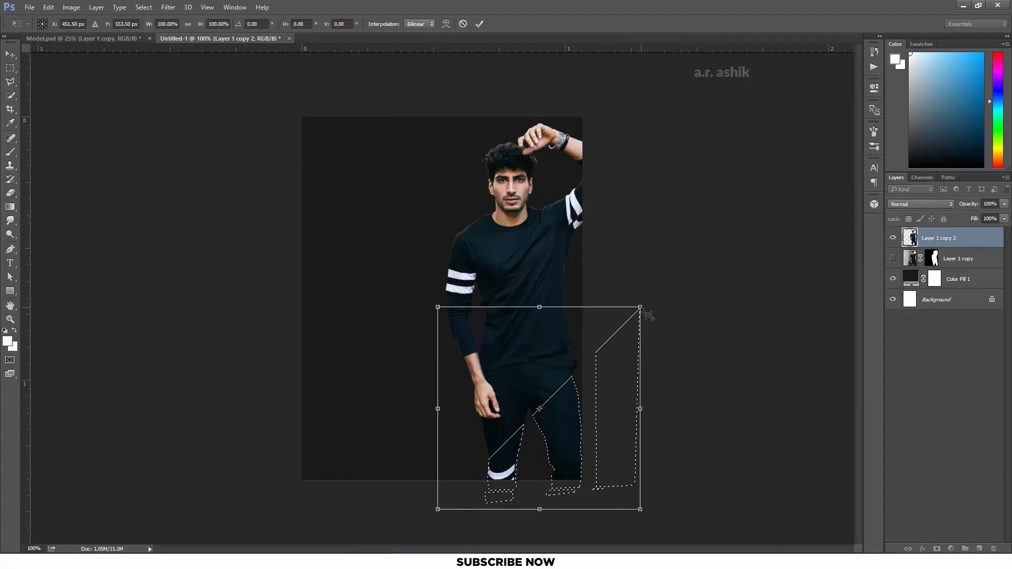
{"action": "key", "text": "Return"}
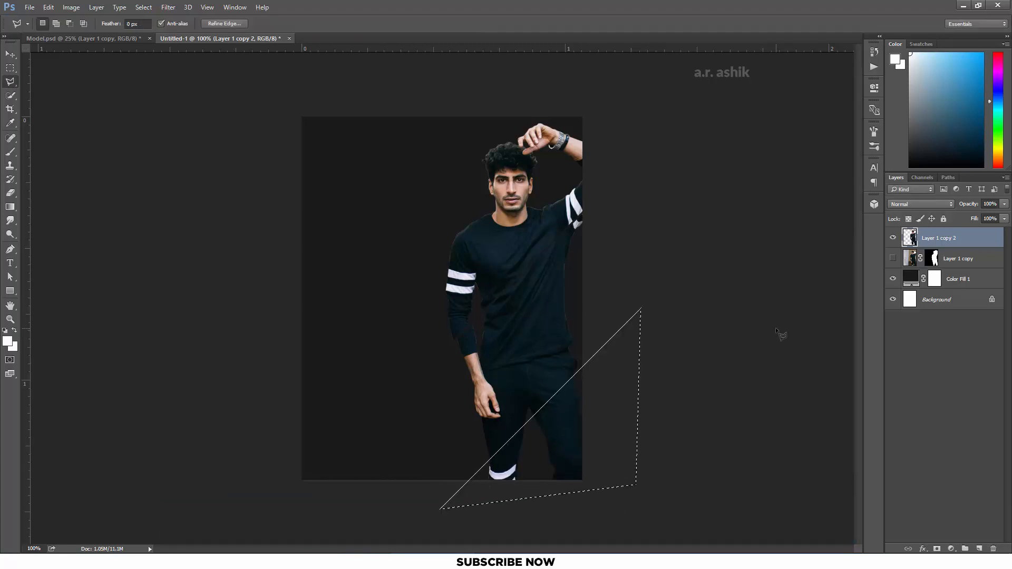
{"action": "key", "text": "ctrl+t"}
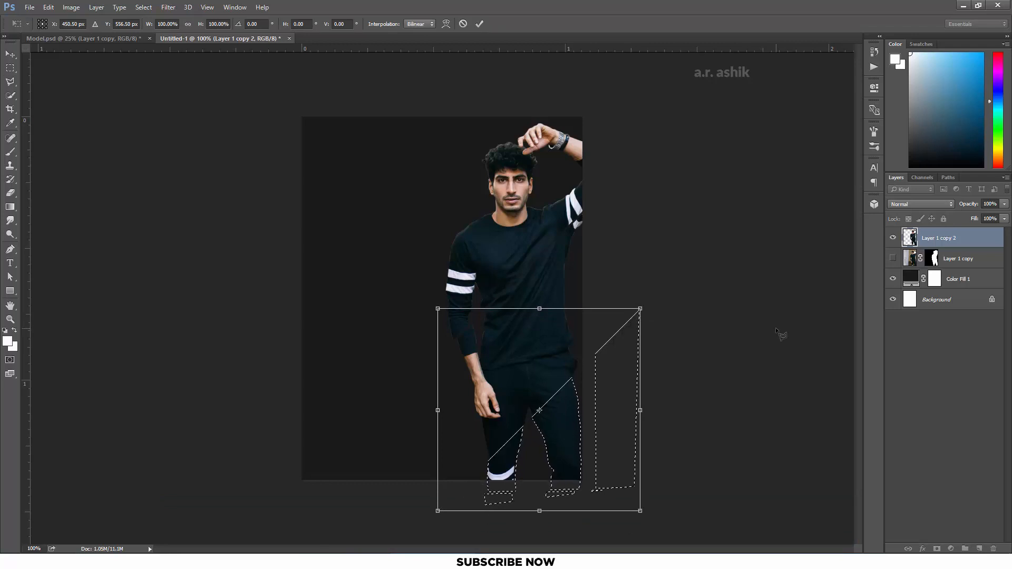
{"action": "key", "text": "Return"}
{"action": "key", "text": "ctrl+d"}
Duplicate the sliced model layer beneath itself and give that copy a white Color Overlay at 100% opacity
{"action": "key", "text": "ctrl+j"}
{"action": "left_click_drag", "start_coordinate": [985, 246], "coordinate": [984, 269]}
{"action": "left_click", "coordinate": [923, 549]}
{"action": "left_click", "coordinate": [928, 497]}
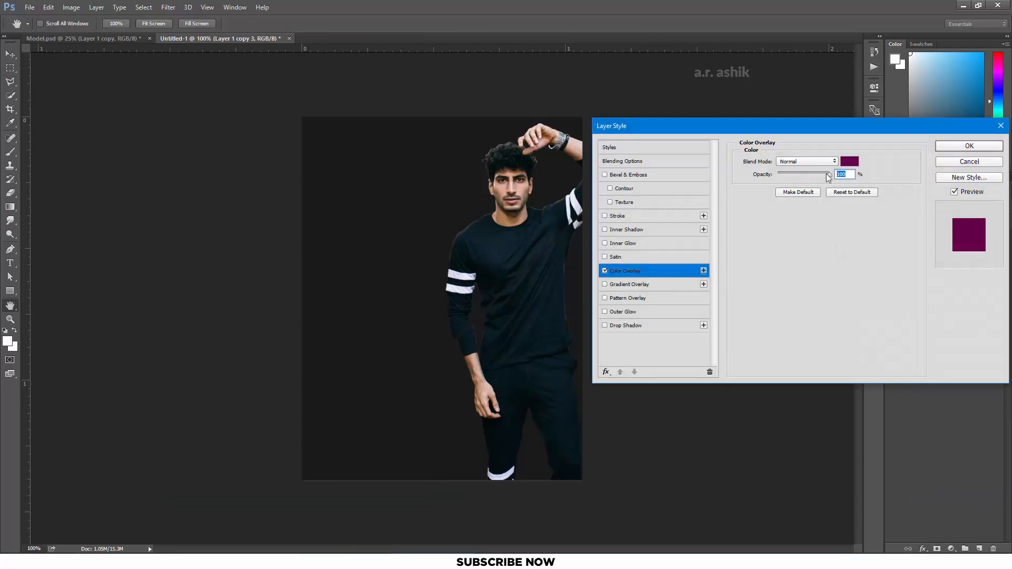
{"action": "left_click", "coordinate": [855, 162]}
{"action": "left_click", "coordinate": [689, 242]}
{"action": "left_click", "coordinate": [945, 236]}
{"action": "left_click", "coordinate": [961, 149]}
Shift the white copy slightly left behind the model to form a thin outline along the body and the torso cut
{"action": "key", "text": "ctrl+t"}
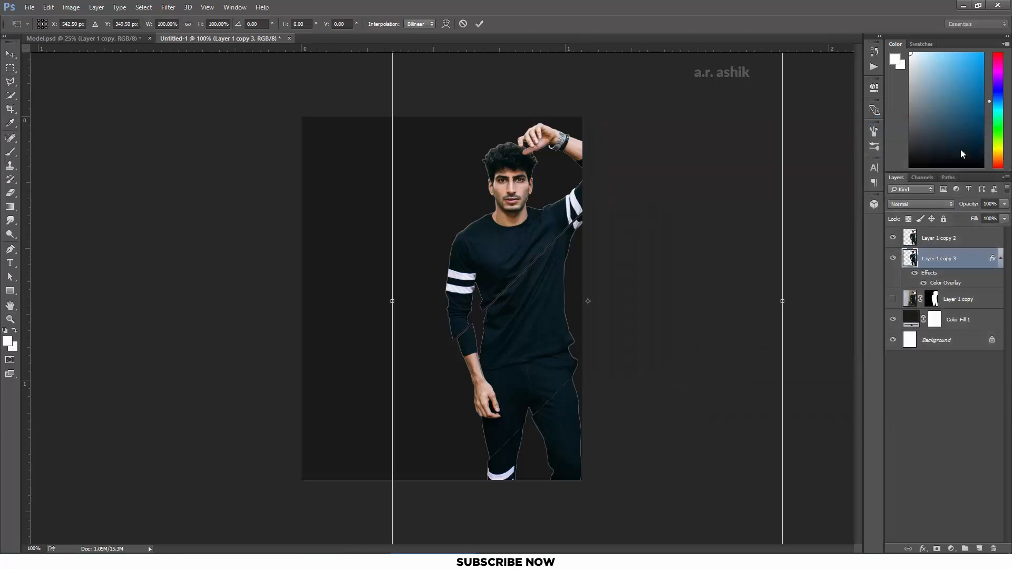
{"action": "key", "text": "Return"}
{"action": "key", "text": "l"}
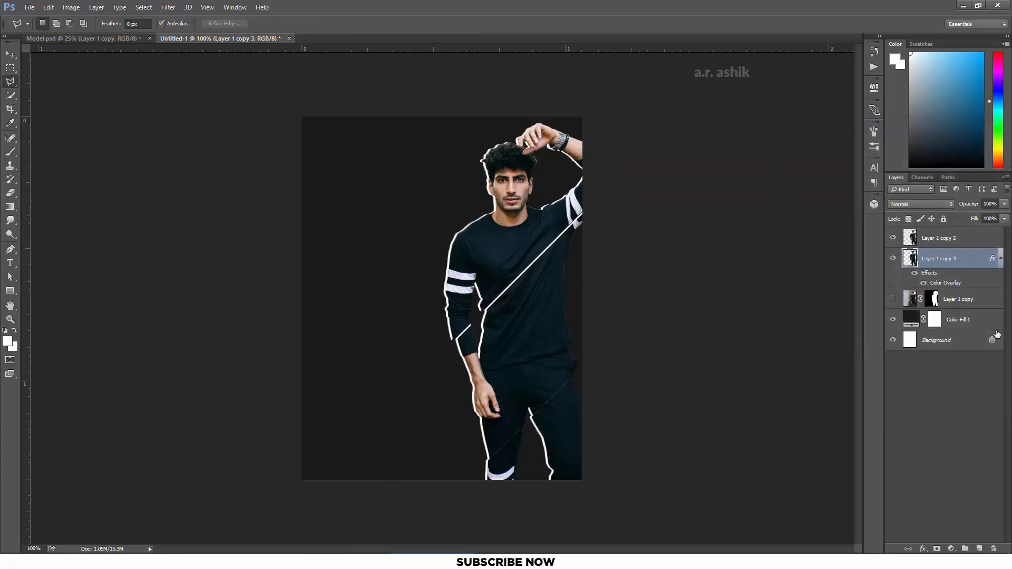
{"action": "left_click", "coordinate": [933, 399]}
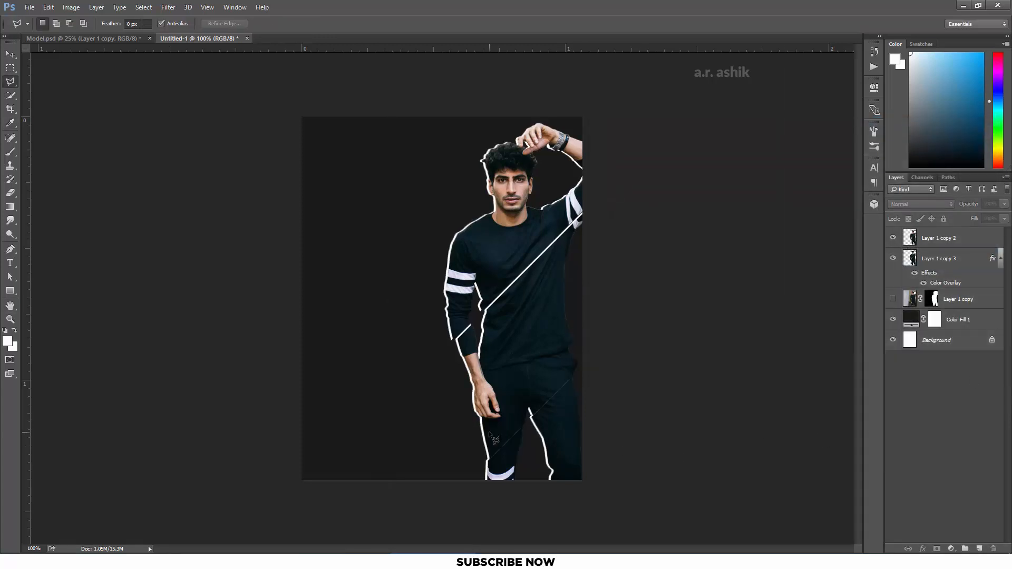
Reset the colours to default, swap them, and draw a white rectangle about 438 × 815 px over the canvas's right two-thirds
{"action": "left_click", "coordinate": [10, 319]}
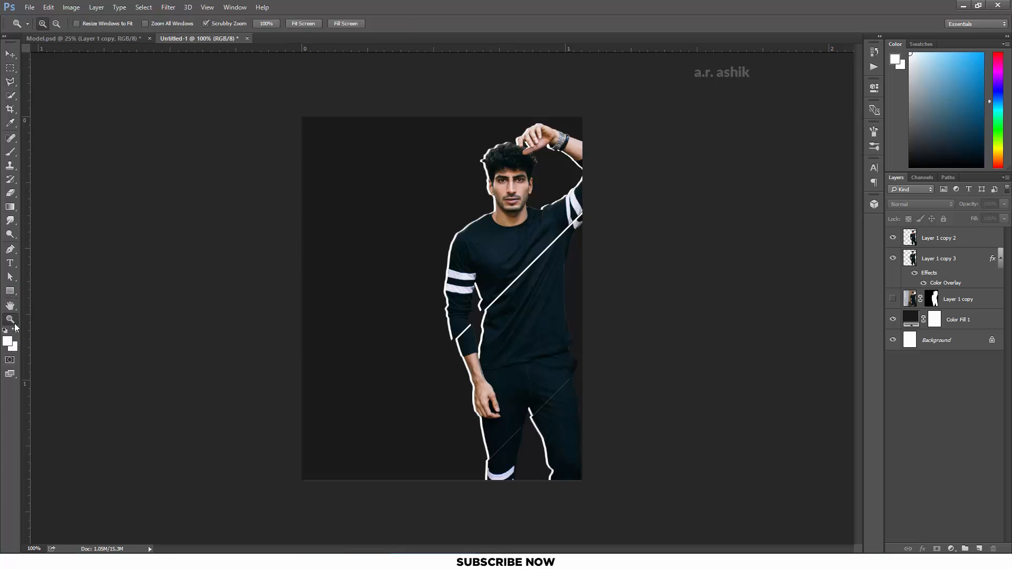
{"action": "left_click", "coordinate": [14, 331]}
{"action": "left_click", "coordinate": [5, 331]}
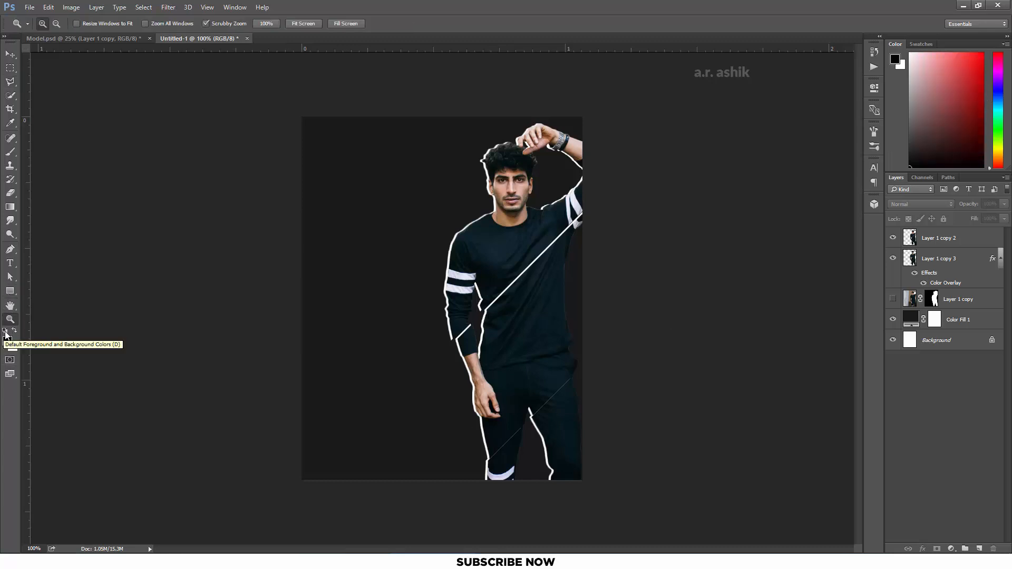
{"action": "right_click", "coordinate": [12, 293]}
{"action": "left_click", "coordinate": [13, 330]}
{"action": "left_click_drag", "start_coordinate": [391, 93], "coordinate": [622, 523]}
{"action": "left_click", "coordinate": [844, 82]}
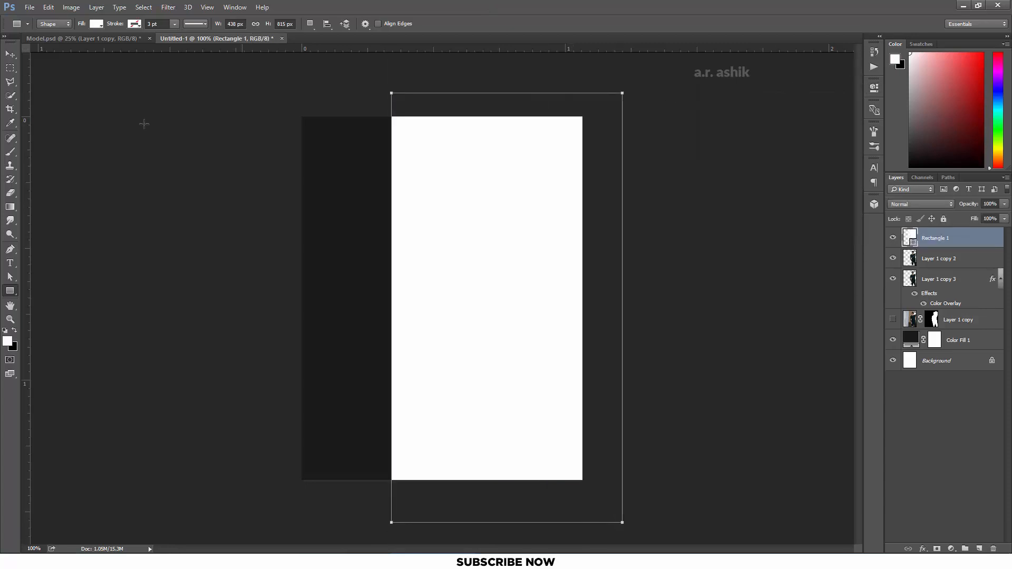
Rotate the white rectangle by 45°
{"action": "left_click", "coordinate": [10, 55]}
{"action": "key", "text": "ctrl+t"}
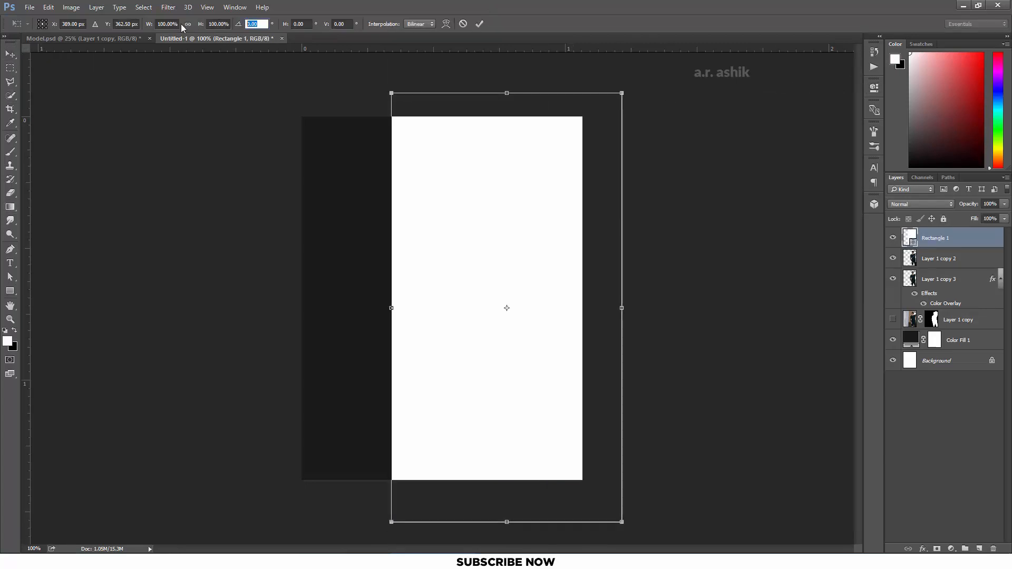
{"action": "type", "text": "45"}
{"action": "key", "text": "Return"}
{"action": "key", "text": "ctrl+minus"}
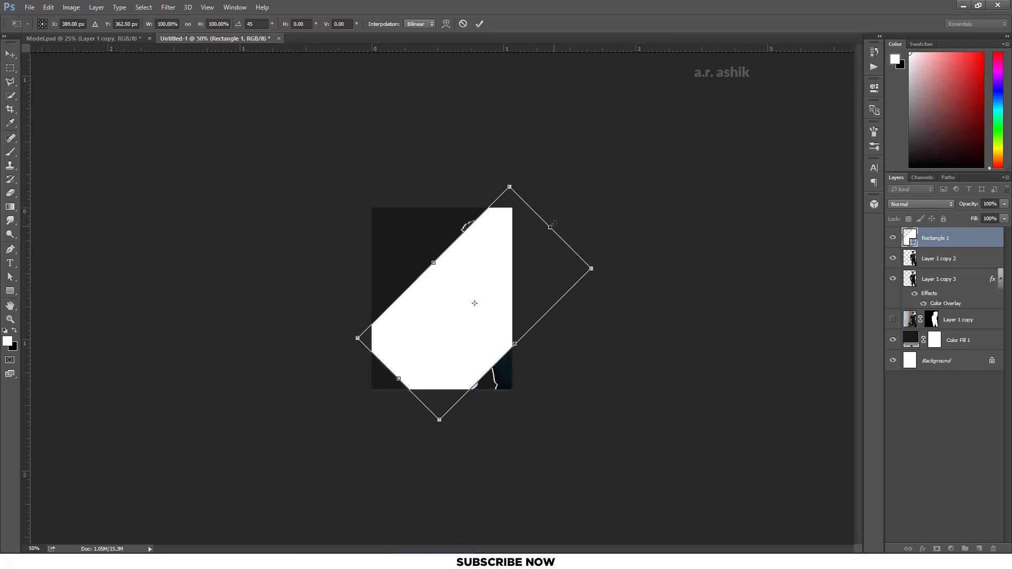
Stretch the rectangle's height to about 122%, centre it on the canvas, and adjust its rotation to about 43°
{"action": "left_click_drag", "start_coordinate": [492, 284], "coordinate": [473, 280]}
{"action": "left_click_drag", "start_coordinate": [606, 269], "coordinate": [603, 251]}
{"action": "left_click_drag", "start_coordinate": [519, 214], "coordinate": [535, 194]}
{"action": "left_click_drag", "start_coordinate": [497, 262], "coordinate": [489, 262]}
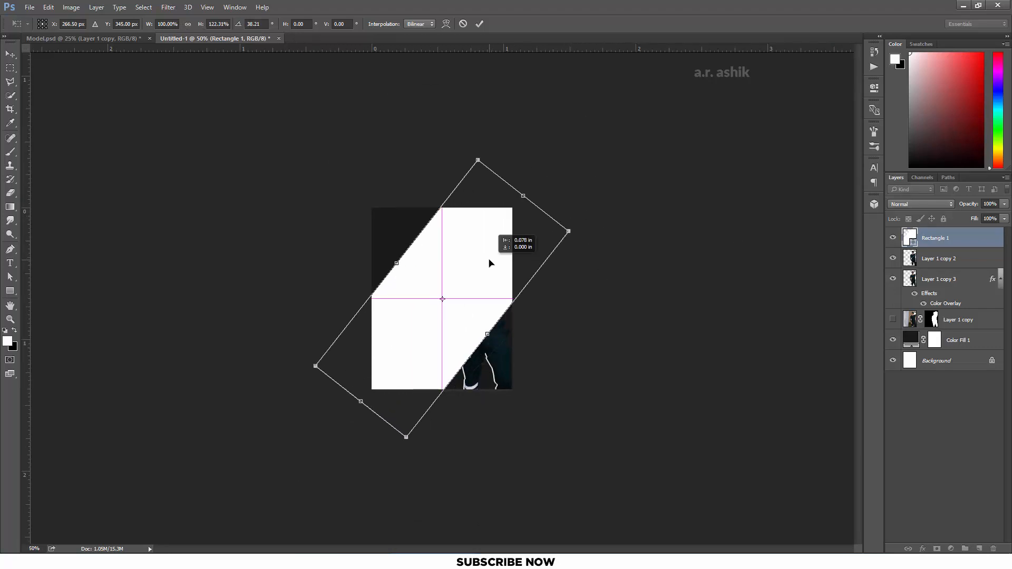
{"action": "left_click_drag", "start_coordinate": [607, 236], "coordinate": [618, 248]}
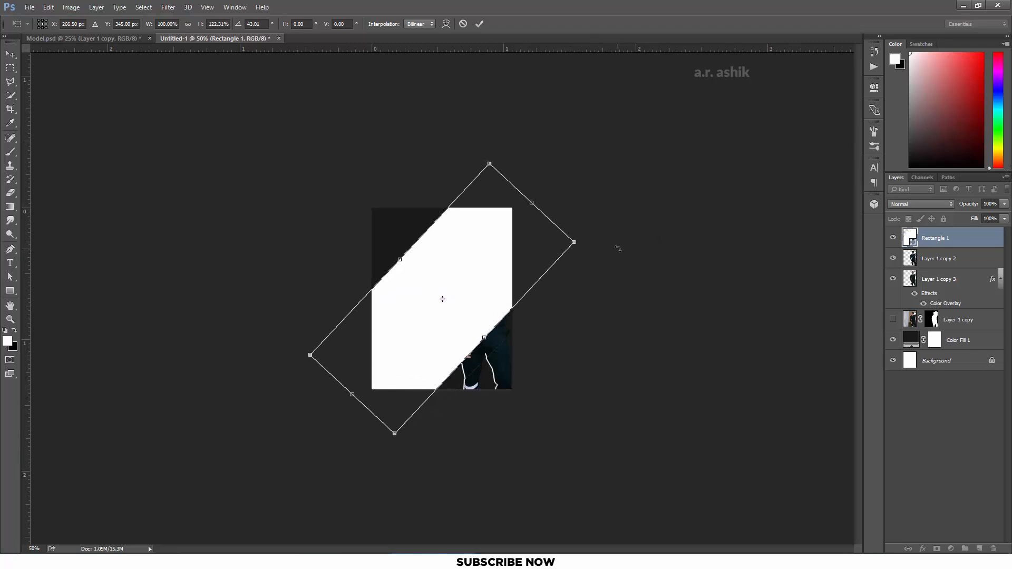
{"action": "key", "text": "Return"}
Move the white rectangle's layer beneath both visible model layers and deselect the layers
{"action": "left_click_drag", "start_coordinate": [940, 245], "coordinate": [940, 308]}
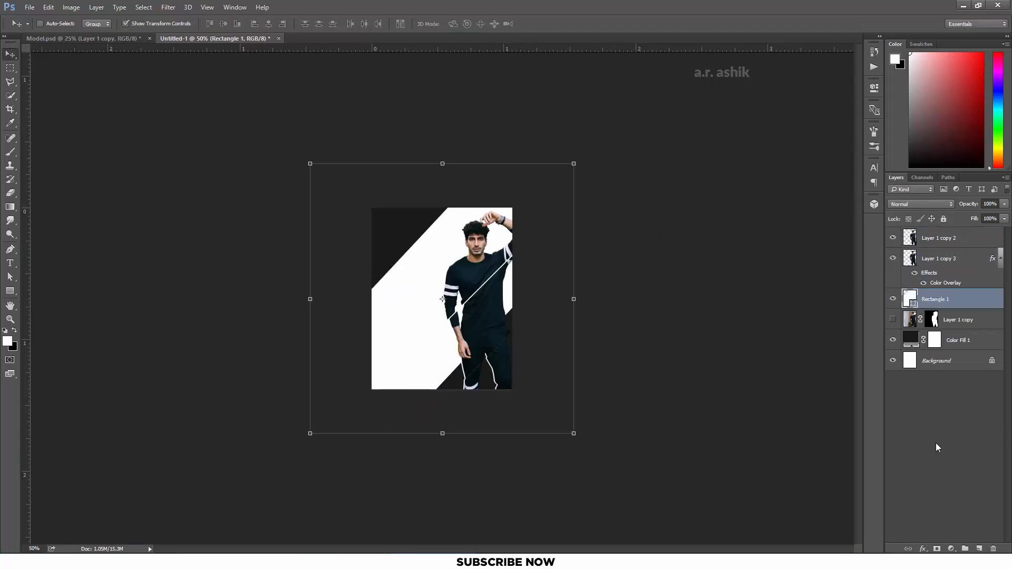
{"action": "left_click", "coordinate": [938, 448]}
Draw a white rectangle about 497 × 648 px over the model and centre it on the canvas
{"action": "left_click", "coordinate": [10, 291]}
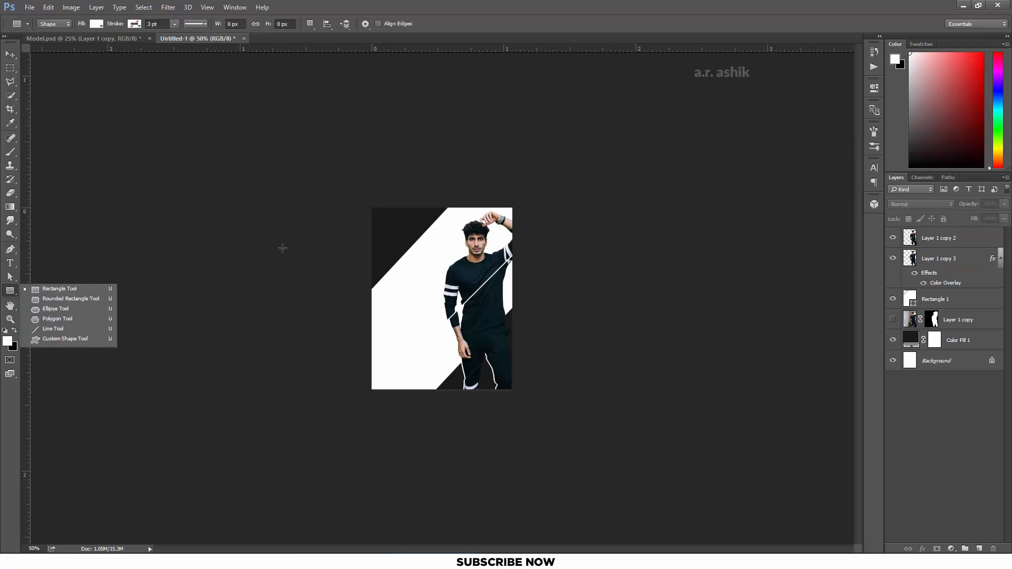
{"action": "left_click_drag", "start_coordinate": [378, 213], "coordinate": [508, 385]}
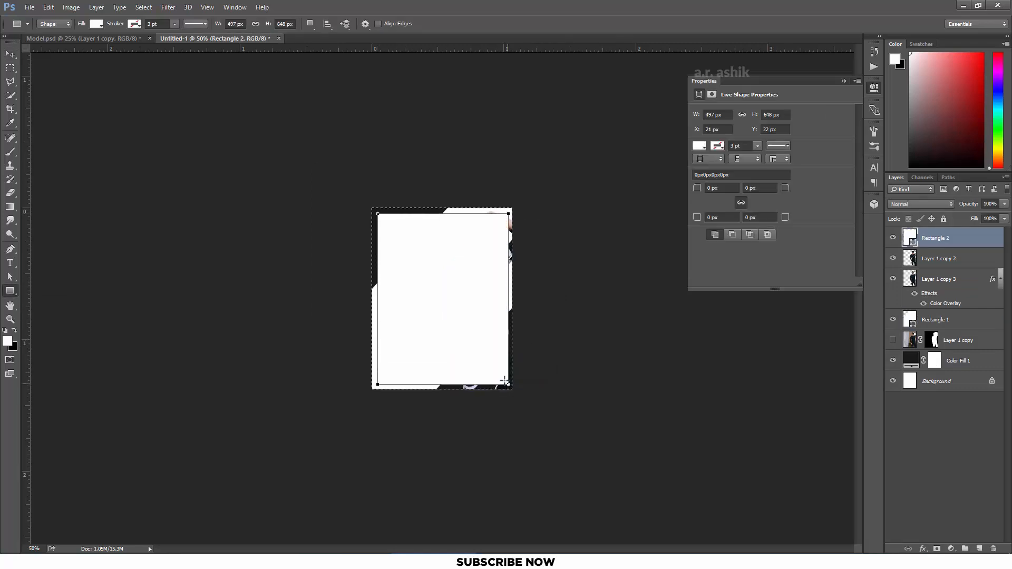
{"action": "left_click", "coordinate": [10, 54]}
{"action": "left_click", "coordinate": [224, 24]}
{"action": "left_click", "coordinate": [271, 23]}
{"action": "key", "text": "ctrl+d"}
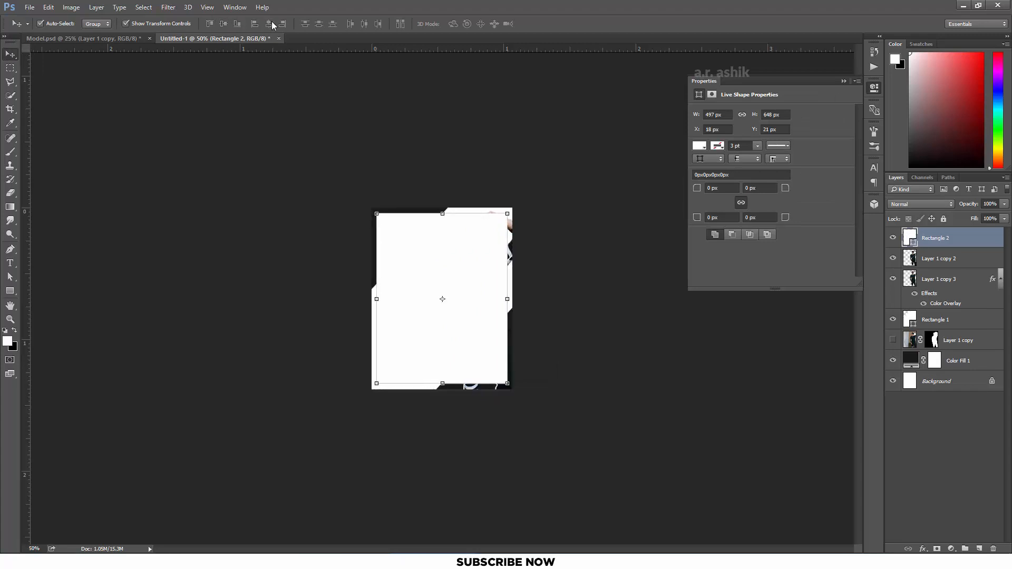
Scale the new white rectangle down slightly about its centre and rasterize its layer
{"action": "key", "text": "ctrl+1"}
{"action": "key", "text": "ctrl+t"}
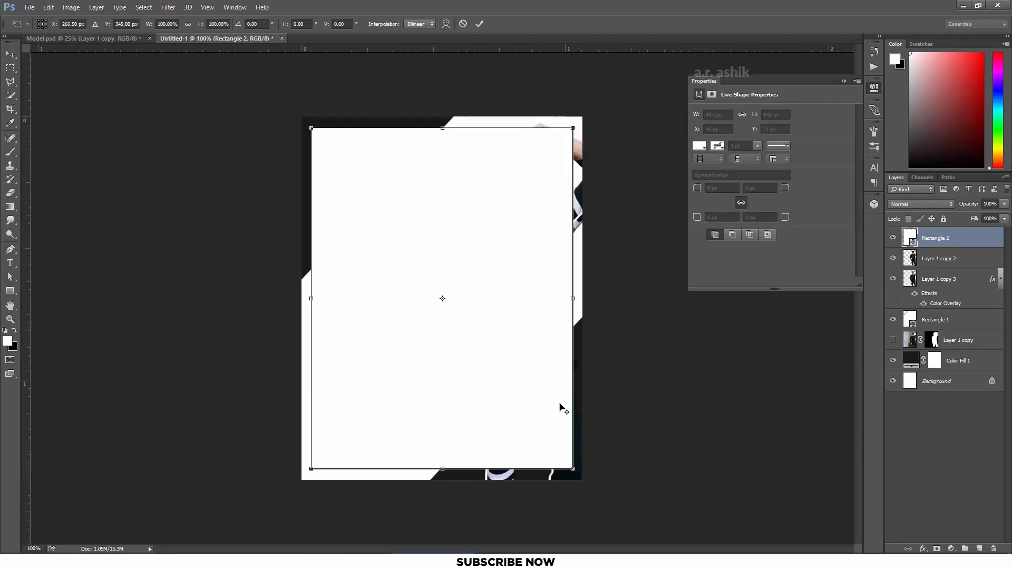
{"action": "left_click_drag", "start_coordinate": [574, 471], "coordinate": [568, 466]}
{"action": "key", "text": "Return"}
{"action": "right_click", "coordinate": [972, 240]}
{"action": "left_click", "coordinate": [922, 216]}
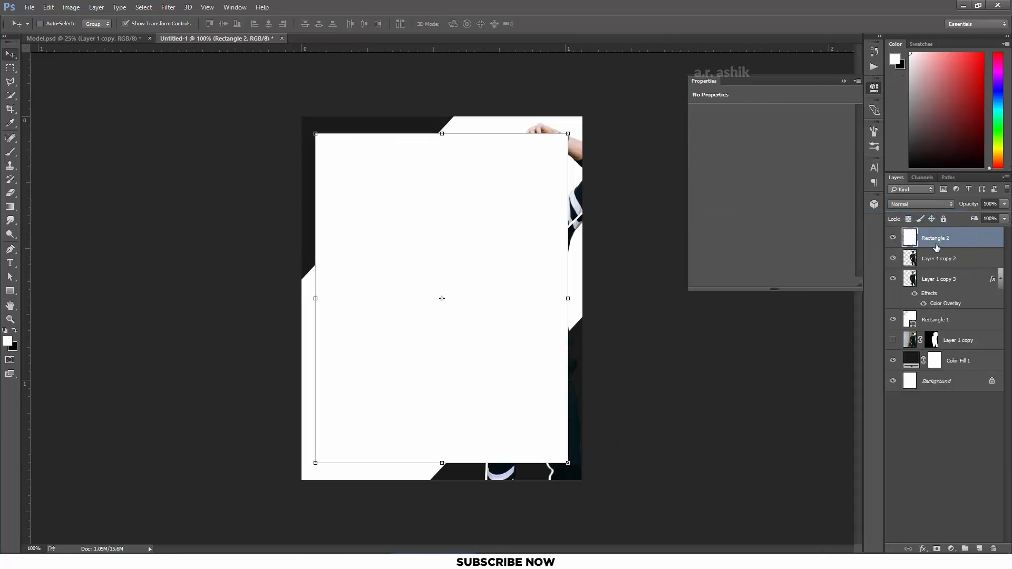
Lasso the rectangle's lower-right half along a rising diagonal and copy that area to a new layer
{"action": "left_click", "coordinate": [10, 84]}
{"action": "left_click", "coordinate": [594, 143]}
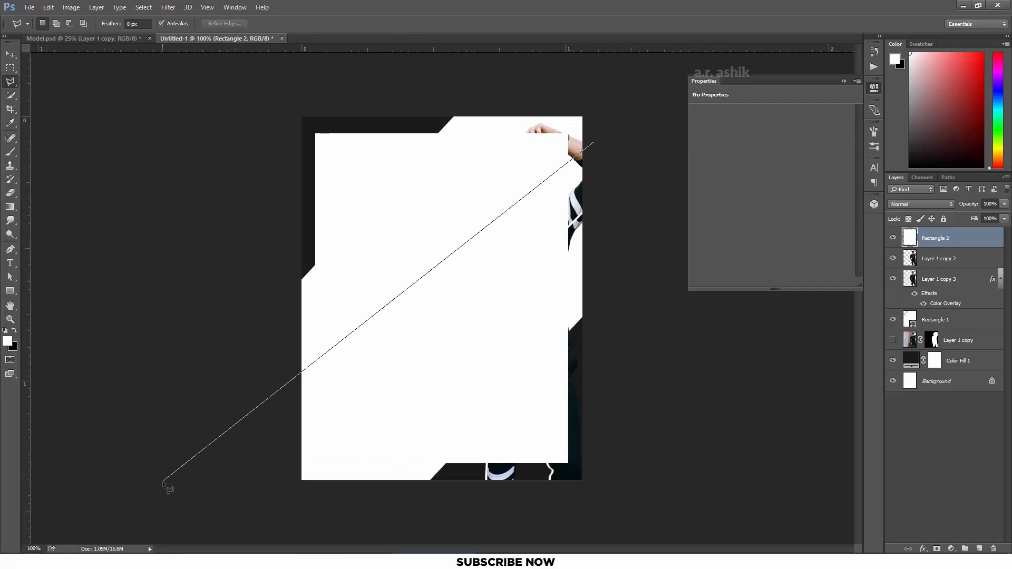
{"action": "left_click", "coordinate": [665, 497]}
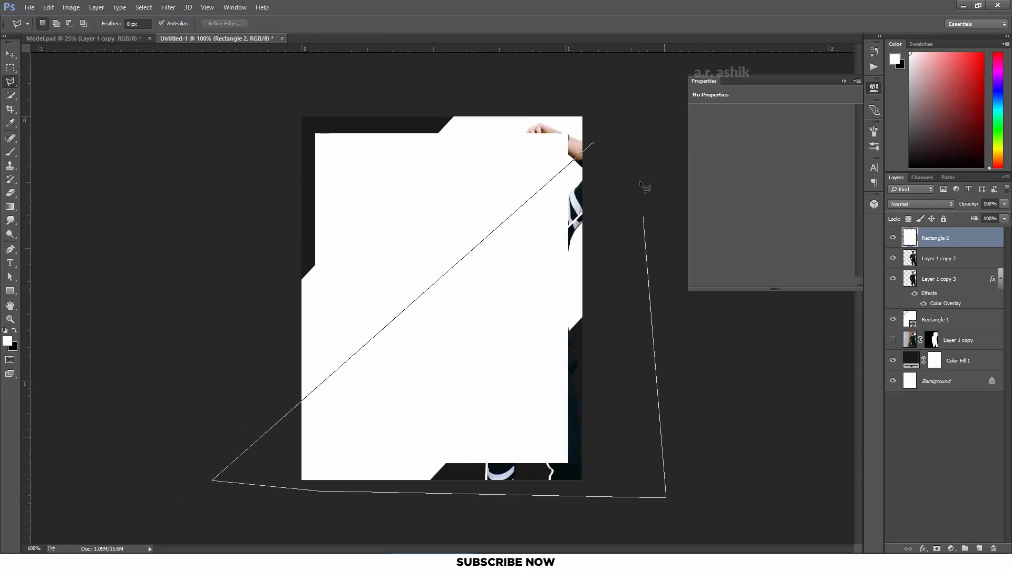
{"action": "left_click", "coordinate": [596, 143]}
{"action": "key", "text": "ctrl+j"}
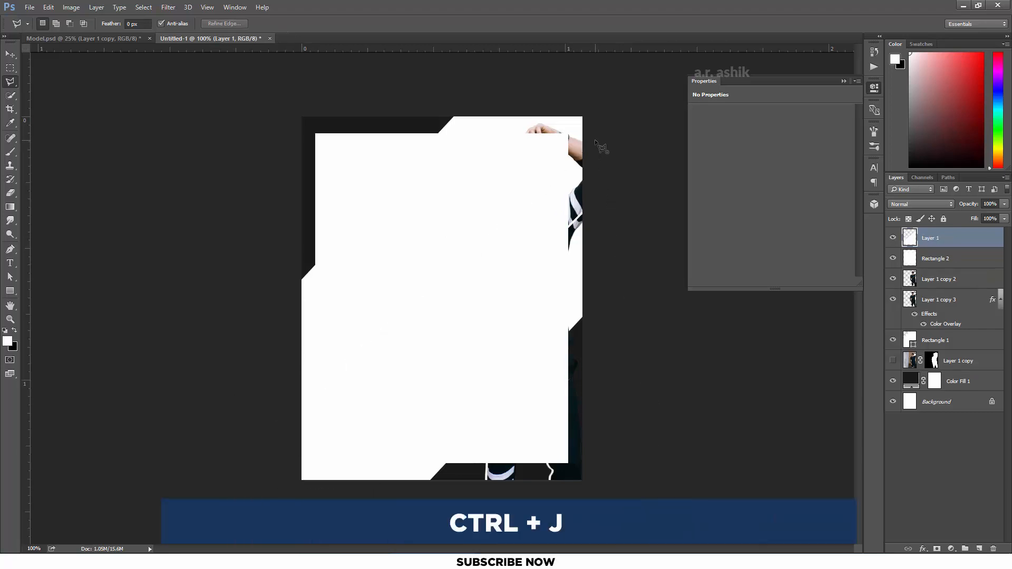
Delete the copied half's area from the Rectangle 2 layer and clear the selection
{"action": "left_click", "coordinate": [912, 241], "text": "ctrl"}
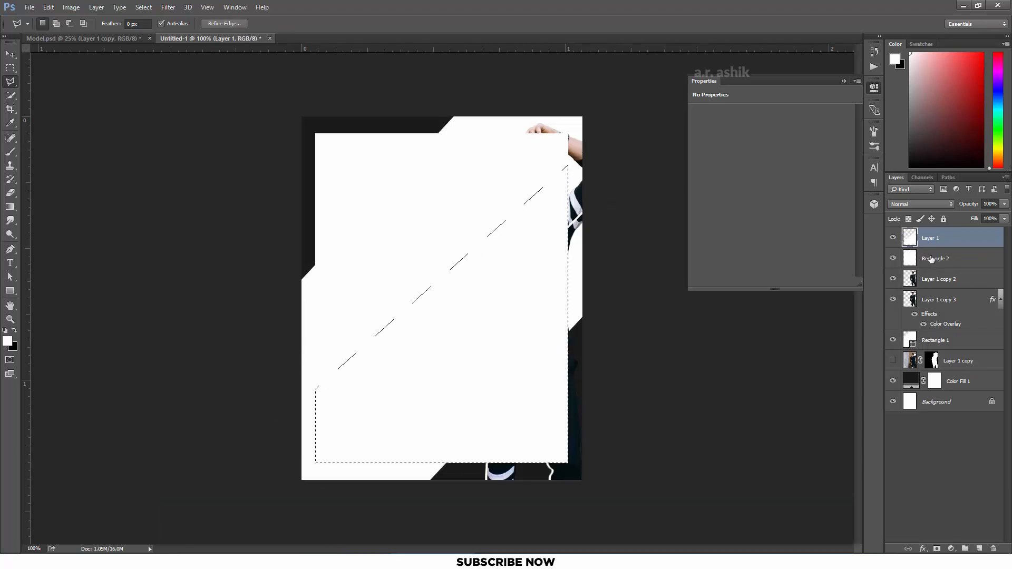
{"action": "left_click", "coordinate": [932, 259]}
{"action": "key", "text": "Delete"}
{"action": "key", "text": "ctrl+d"}
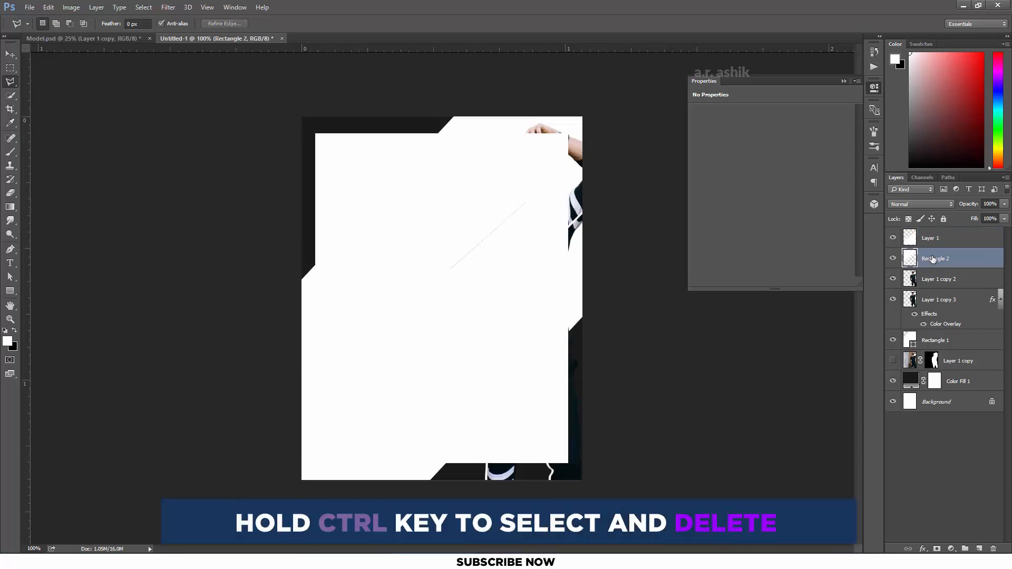
Shift the lower half's layer slightly down and left to open a thin diagonal gap
{"action": "left_click", "coordinate": [935, 245]}
{"action": "key", "text": "ctrl+t"}
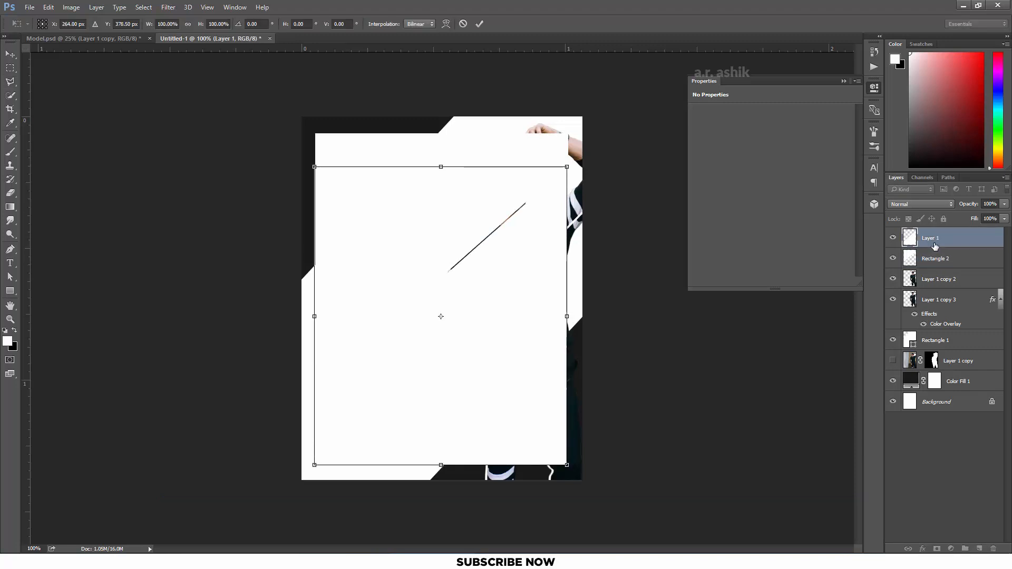
{"action": "key", "text": "Return"}
{"action": "key", "text": "l"}
{"action": "left_click", "coordinate": [923, 549]}
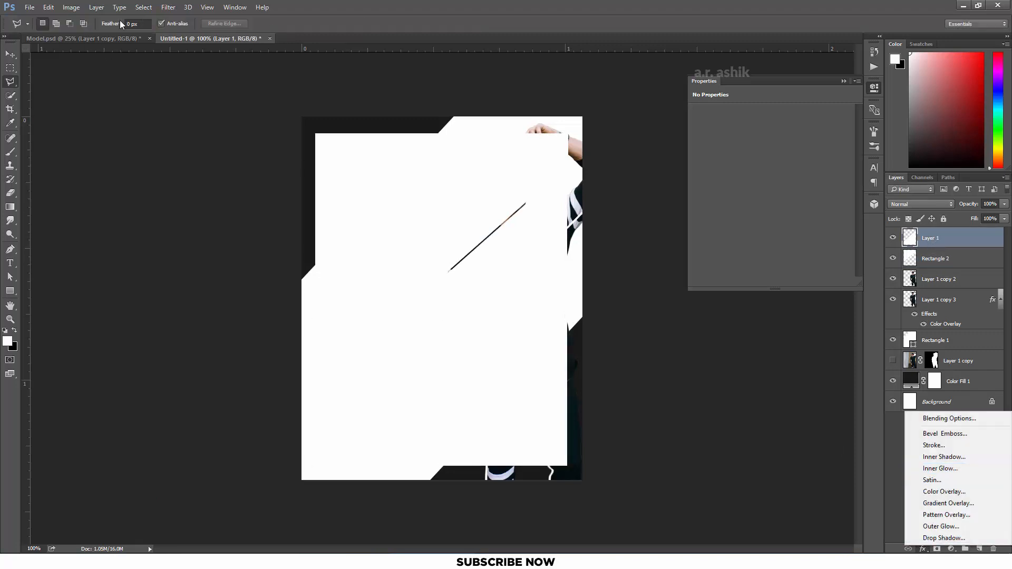
{"action": "left_click", "coordinate": [71, 50]}
Draw a small yellow rectangle about 59 × 83 px near the middle of the canvas as a colour sample
{"action": "left_click", "coordinate": [10, 291]}
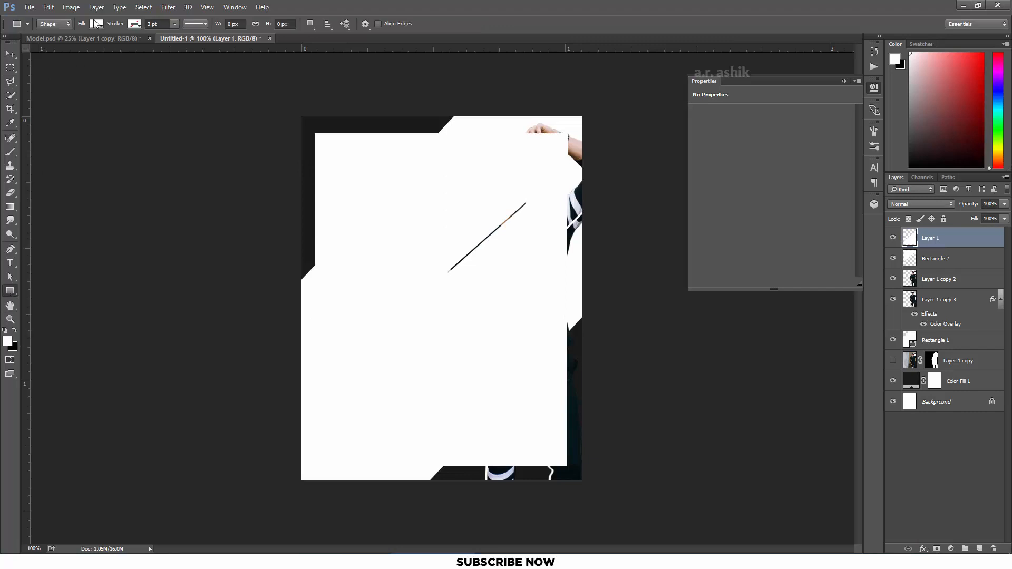
{"action": "left_click", "coordinate": [96, 23]}
{"action": "left_click", "coordinate": [108, 79]}
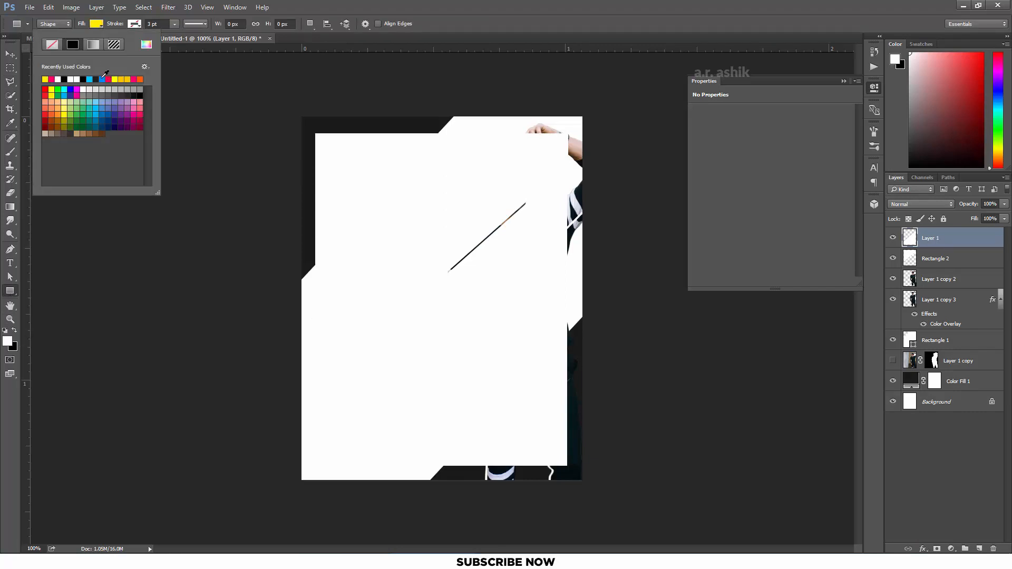
{"action": "left_click", "coordinate": [98, 25]}
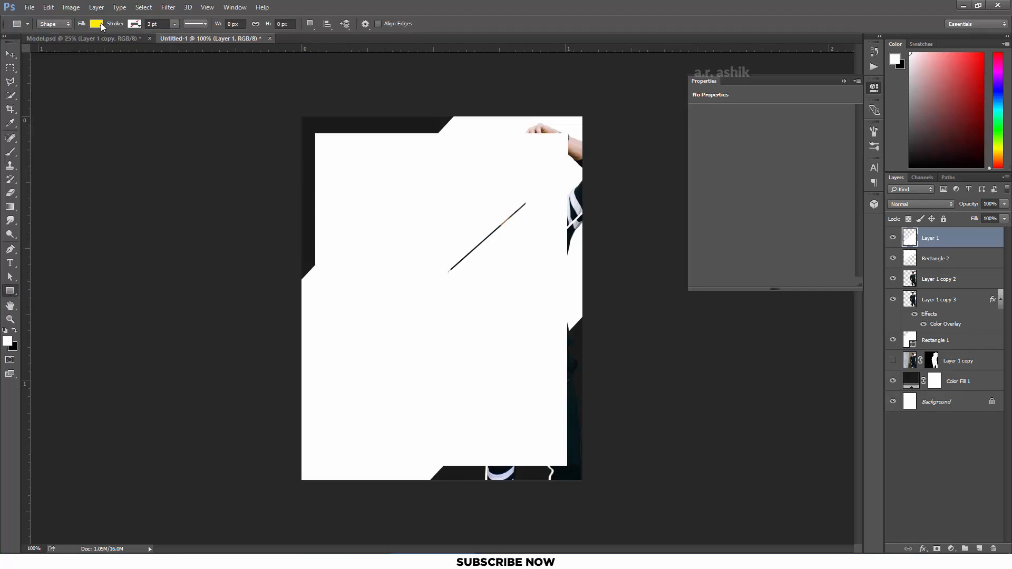
{"action": "left_click", "coordinate": [98, 25]}
{"action": "left_click_drag", "start_coordinate": [416, 253], "coordinate": [448, 296]}
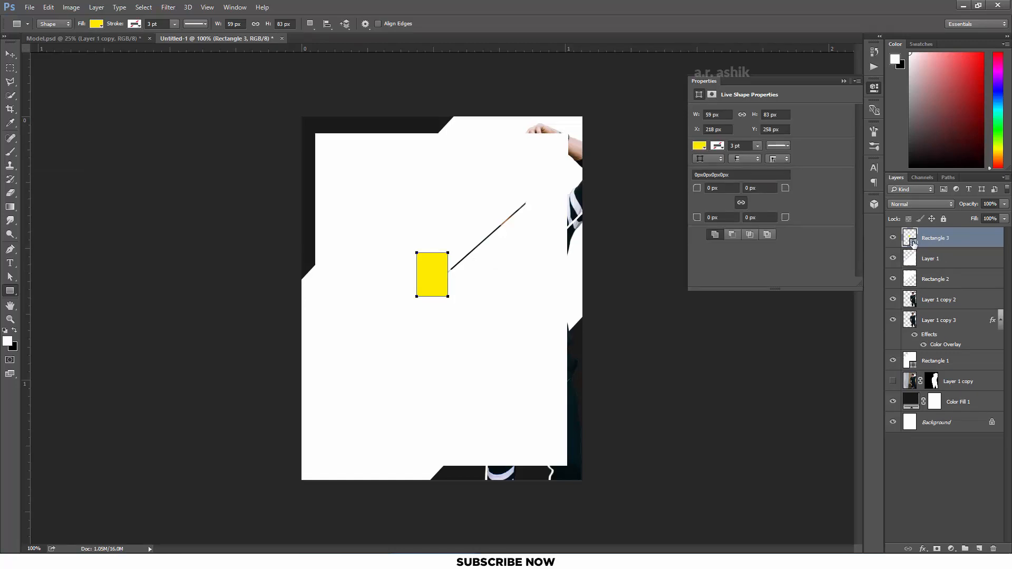
Apply a Color Overlay to the lower half's layer in the sample rectangle's yellow
{"action": "left_click", "coordinate": [965, 266]}
{"action": "left_click", "coordinate": [923, 549]}
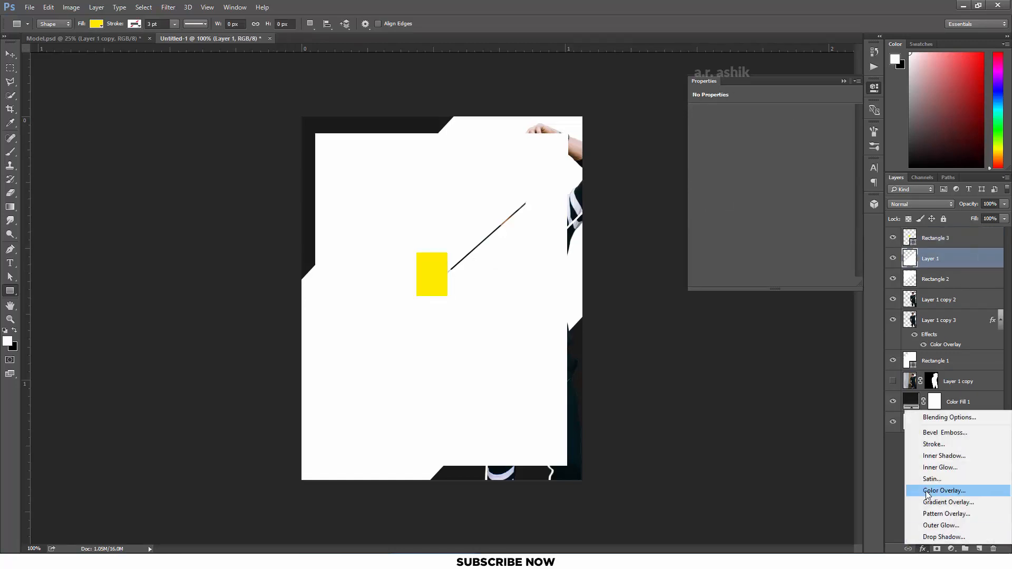
{"action": "left_click", "coordinate": [944, 490]}
{"action": "left_click", "coordinate": [849, 161]}
{"action": "left_click", "coordinate": [919, 235]}
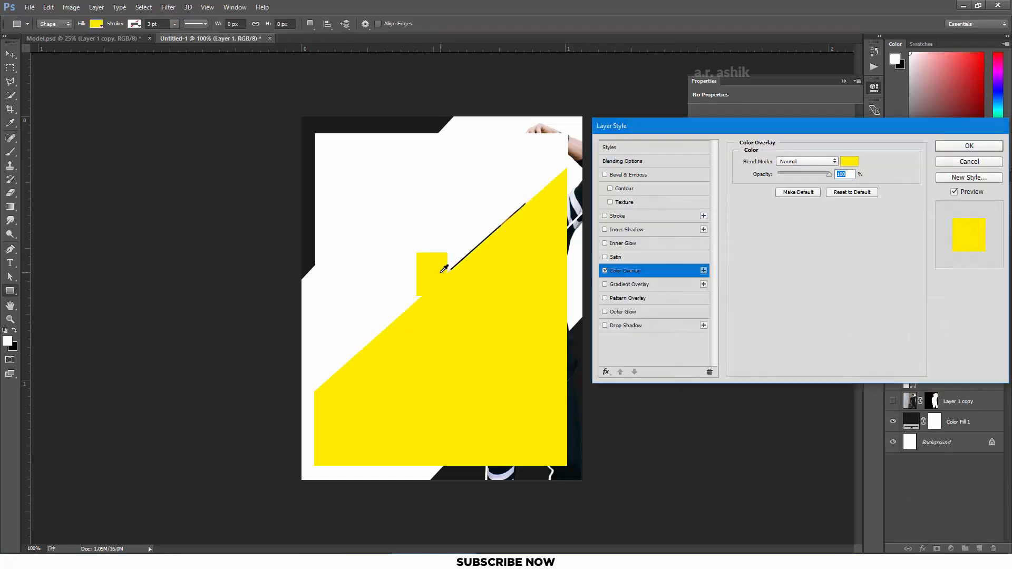
{"action": "left_click", "coordinate": [969, 146]}
Change the small sample rectangle's fill to pink
{"action": "left_click", "coordinate": [936, 238]}
{"action": "left_click", "coordinate": [97, 24]}
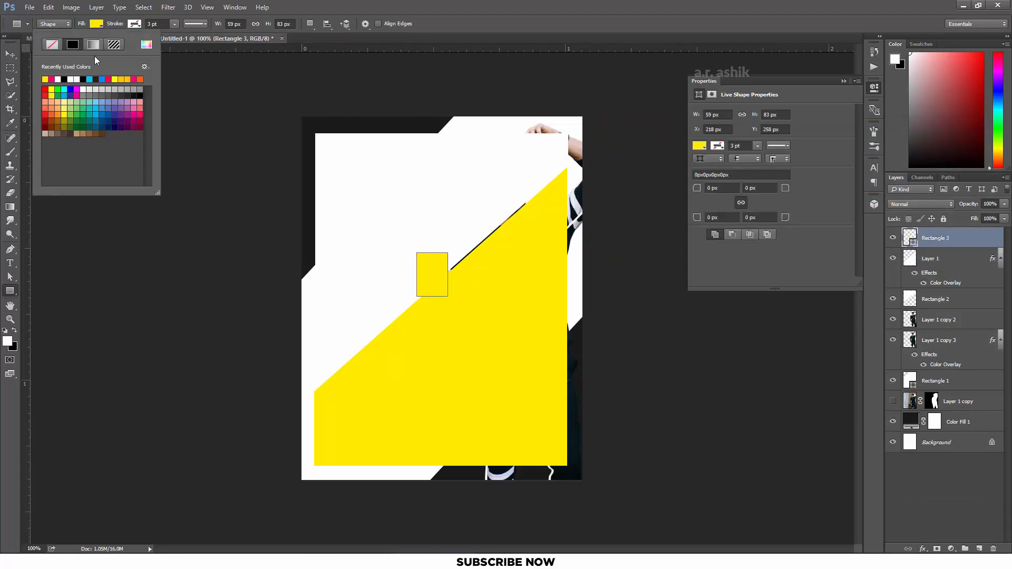
{"action": "left_click", "coordinate": [51, 79]}
Apply a Color Overlay in the sample's pink (ff006c) to the upper half's layer, Rectangle 2, and delete the small sample rectangle
{"action": "left_click", "coordinate": [935, 299]}
{"action": "left_click", "coordinate": [923, 549]}
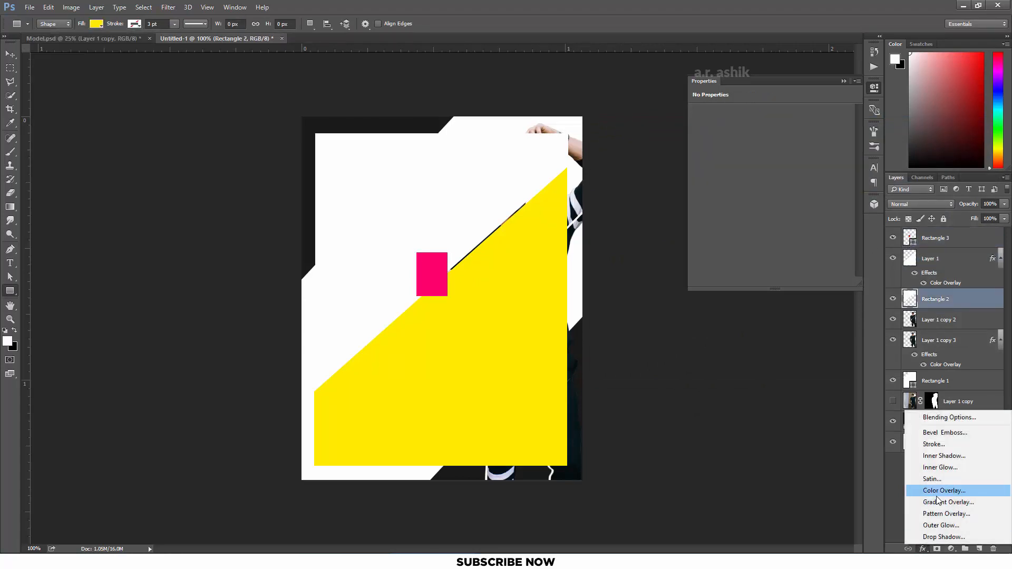
{"action": "left_click", "coordinate": [944, 488]}
{"action": "left_click", "coordinate": [850, 162]}
{"action": "left_click", "coordinate": [436, 266]}
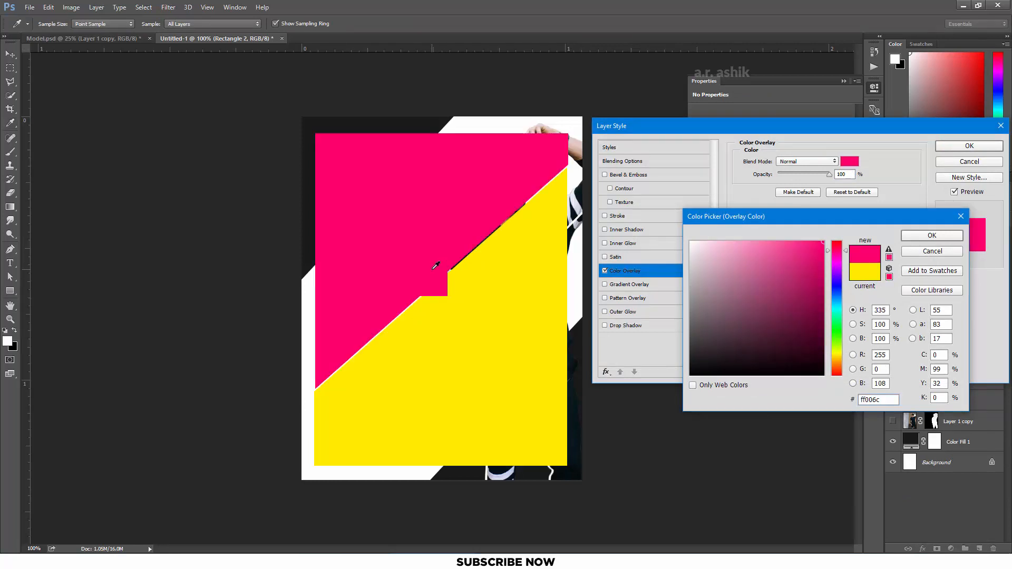
{"action": "key", "text": "Return"}
{"action": "key", "text": "Return"}
{"action": "left_click", "coordinate": [935, 240]}
{"action": "left_click", "coordinate": [994, 549]}
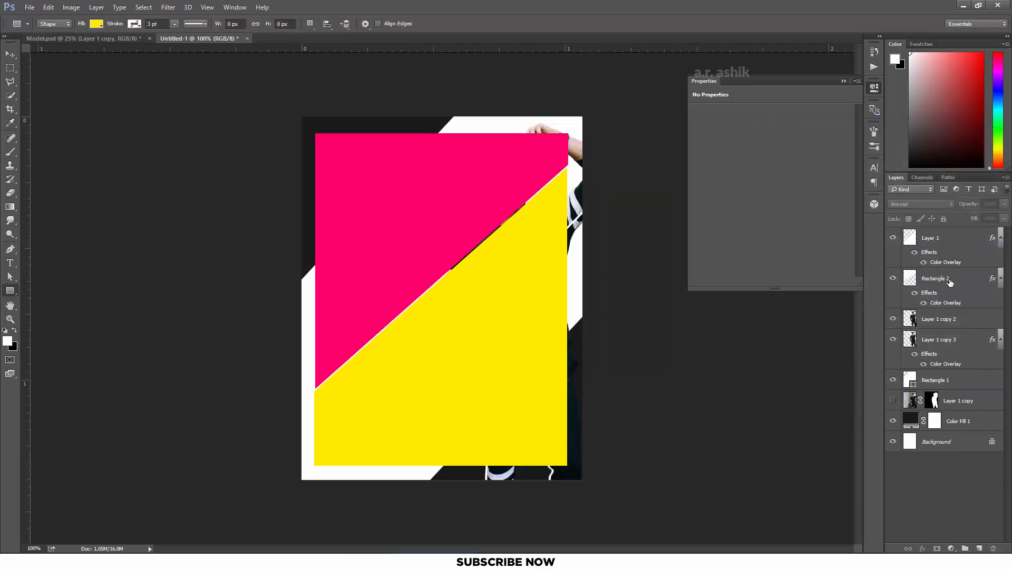
{"action": "left_click", "coordinate": [947, 279]}
{"action": "key", "text": "ctrl+t"}
{"action": "left_click", "coordinate": [479, 24]}
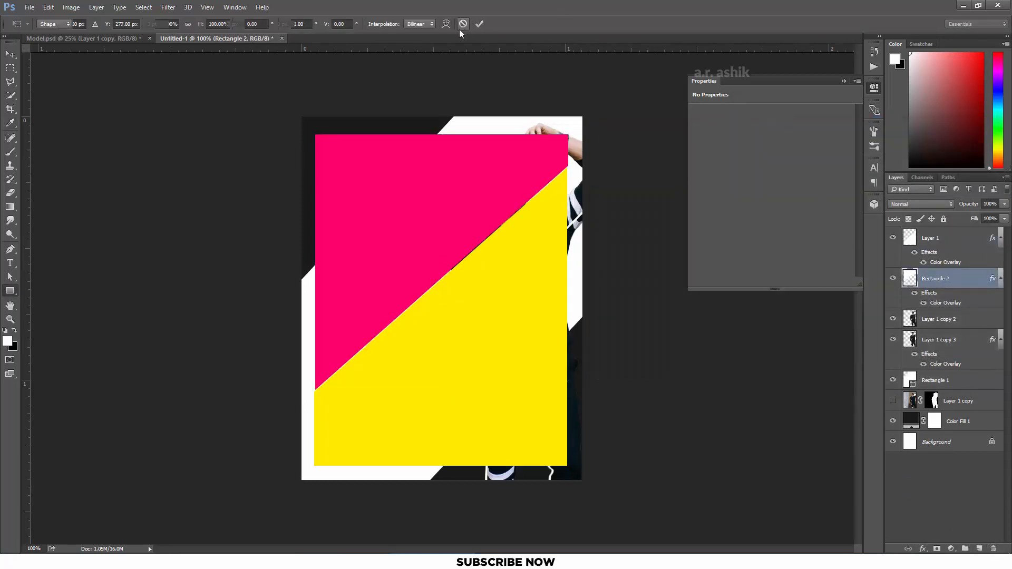
Nudge the yellow half a few pixels down and left to widen the diagonal gap
{"action": "left_click", "coordinate": [957, 238]}
{"action": "key", "text": "ctrl+t"}
{"action": "key", "text": "Down"}
{"action": "key", "text": "Down"}
{"action": "key", "text": "Down"}
{"action": "key", "text": "Down"}
{"action": "key", "text": "Down"}
{"action": "key", "text": "Down"}
{"action": "key", "text": "Down"}
{"action": "key", "text": "Down"}
{"action": "key", "text": "Left"}
{"action": "key", "text": "Left"}
{"action": "key", "text": "Left"}
{"action": "key", "text": "Left"}
{"action": "key", "text": "Left"}
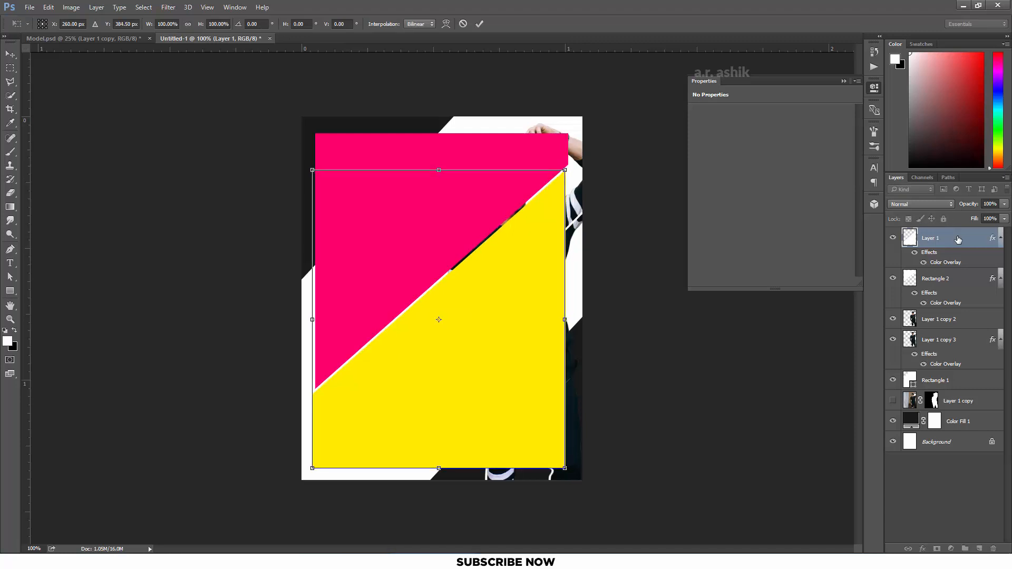
{"action": "key", "text": "Left"}
{"action": "key", "text": "Left"}
{"action": "key", "text": "Return"}
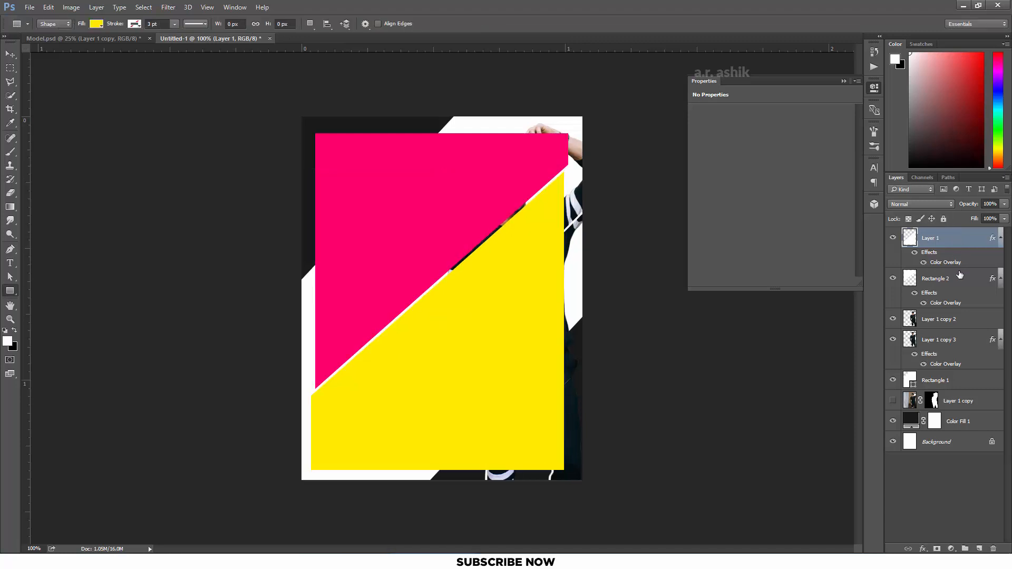
Select both the pink and yellow halves' layers and try to align their centres
{"action": "left_click", "coordinate": [960, 276], "text": "ctrl"}
{"action": "key", "text": "ctrl+t"}
{"action": "left_click", "coordinate": [10, 54]}
{"action": "left_click", "coordinate": [224, 24]}
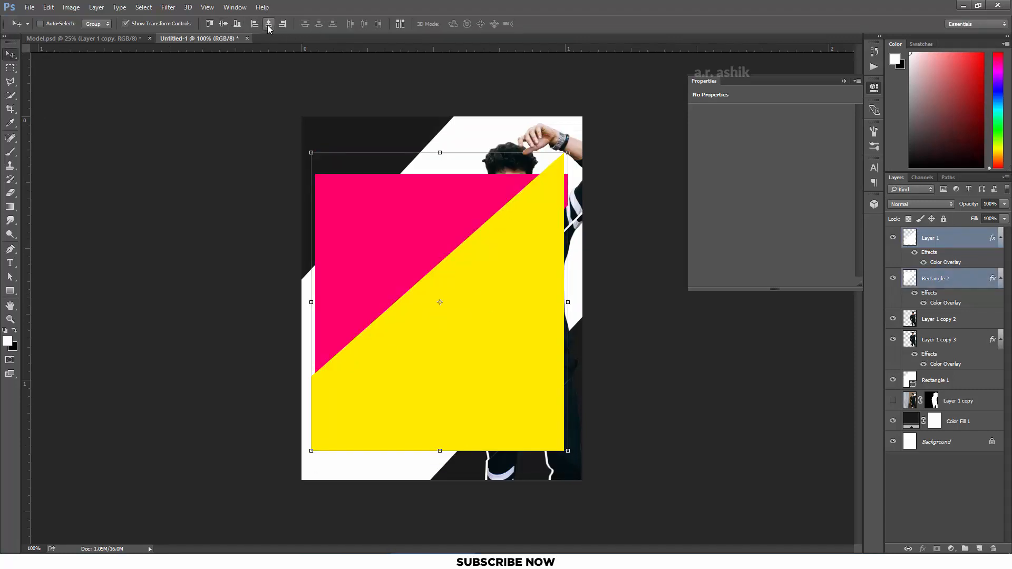
{"action": "left_click", "coordinate": [268, 23]}
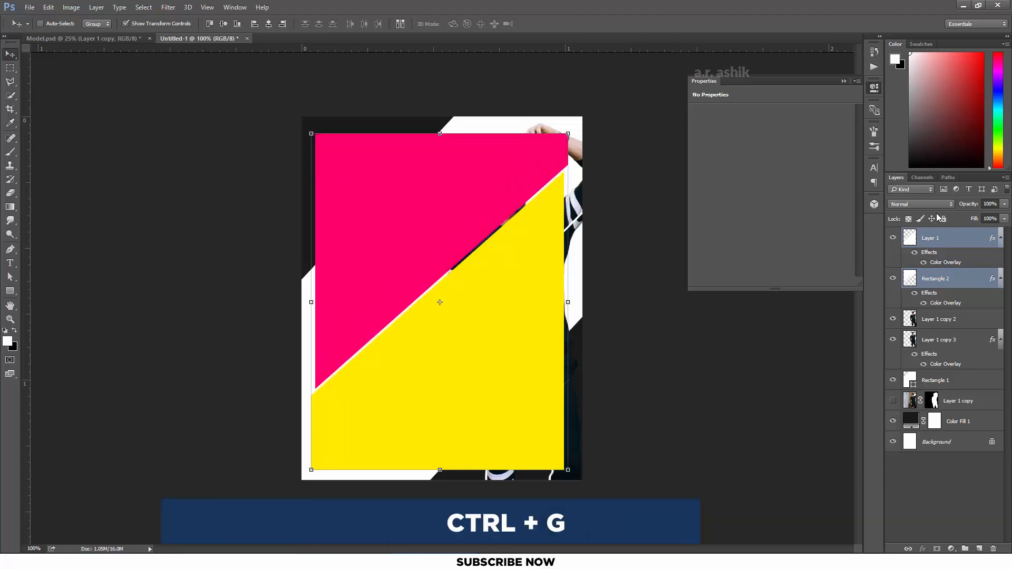
Group the pink and yellow halves' layers and centre the group on the canvas
{"action": "key", "text": "ctrl+g"}
{"action": "key", "text": "ctrl+a"}
{"action": "left_click", "coordinate": [223, 24]}
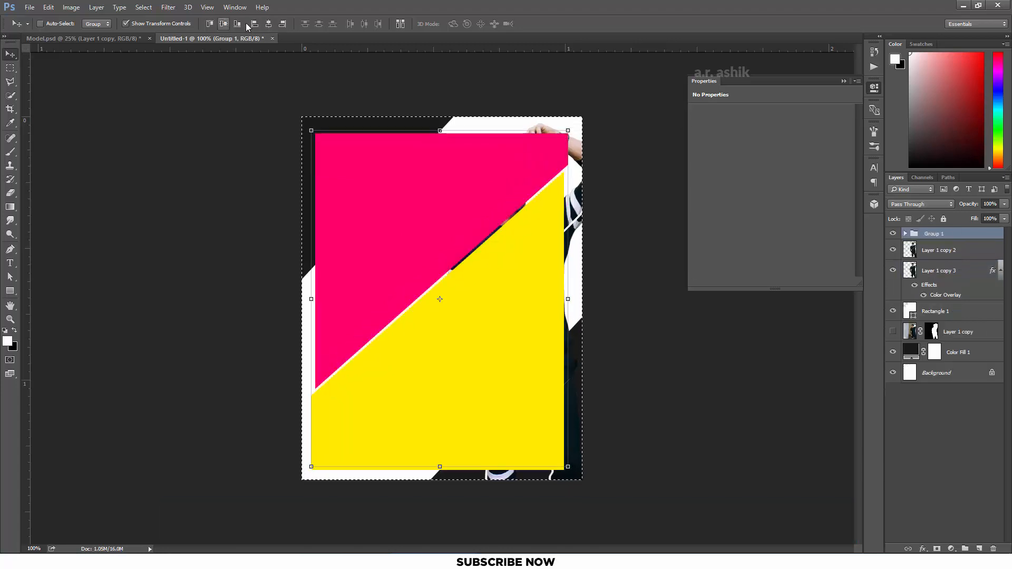
{"action": "left_click", "coordinate": [269, 24]}
Clear the selection and move the coloured halves' group beneath both visible model layers
{"action": "key", "text": "ctrl+d"}
{"action": "left_click", "coordinate": [937, 420]}
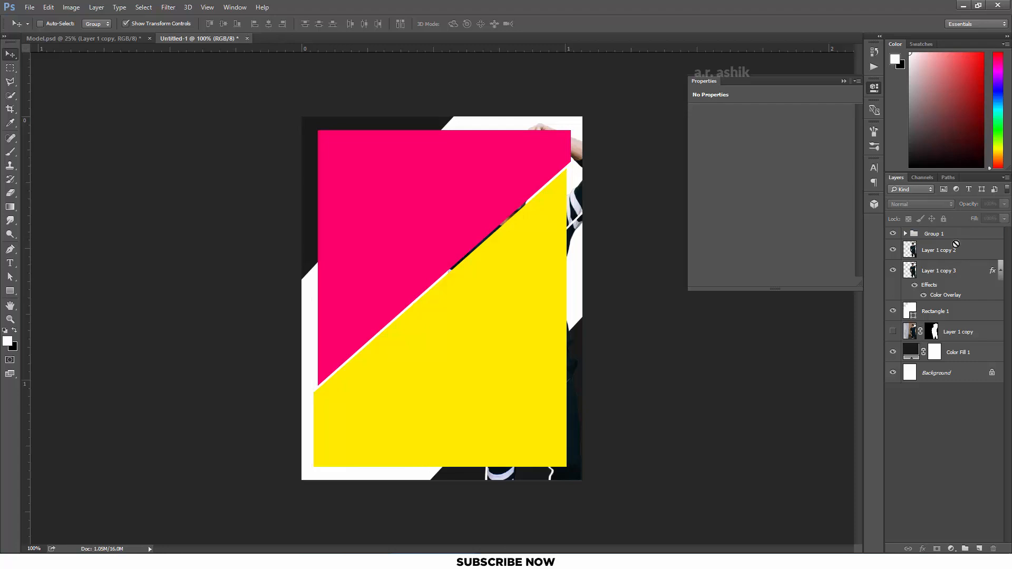
{"action": "left_click_drag", "start_coordinate": [956, 244], "coordinate": [954, 302]}
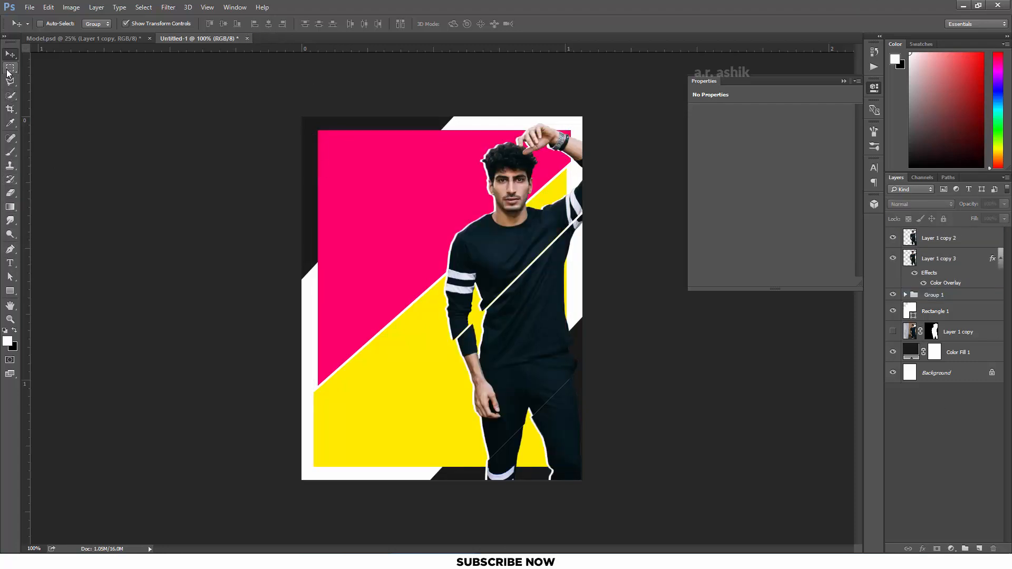
Draw a frame rectangle about 508 × 669 px just inside the canvas edges and move its layer beneath Group 1
{"action": "left_click", "coordinate": [10, 290]}
{"action": "left_click_drag", "start_coordinate": [308, 124], "coordinate": [576, 476]}
{"action": "left_click_drag", "start_coordinate": [970, 242], "coordinate": [970, 312]}
Remove the frame rectangle's fill and give it a white stroke
{"action": "left_click", "coordinate": [97, 24]}
{"action": "left_click", "coordinate": [51, 44]}
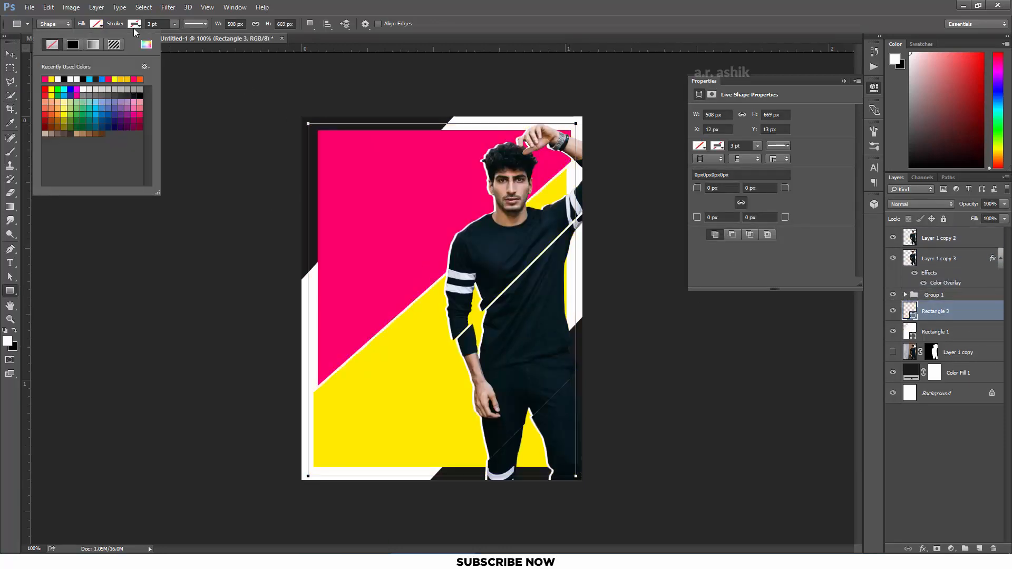
{"action": "left_click", "coordinate": [135, 24]}
{"action": "left_click", "coordinate": [100, 79]}
{"action": "left_click", "coordinate": [103, 79]}
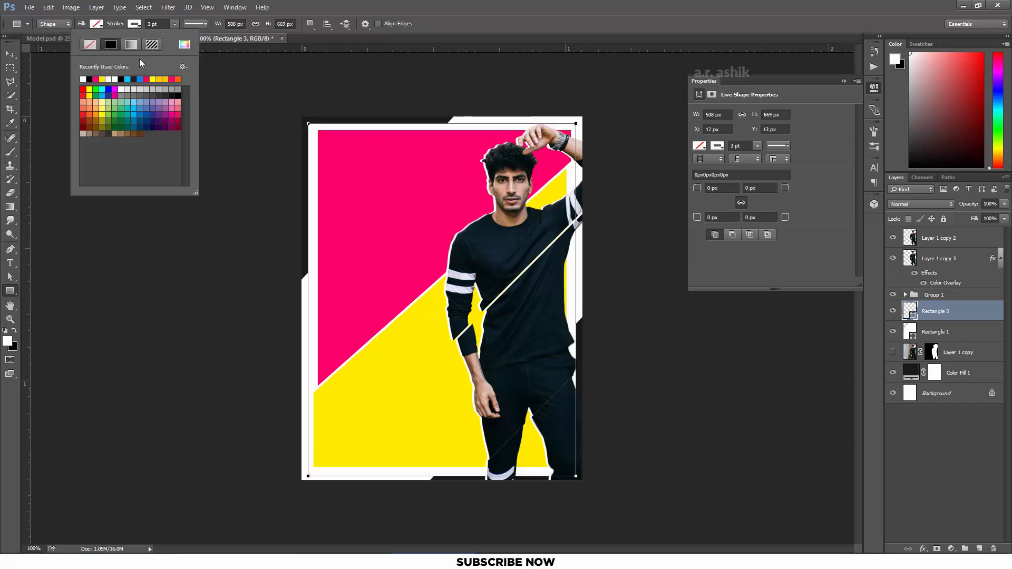
Thin the frame's white stroke to 0.5 pt and deselect its layer
{"action": "left_click", "coordinate": [163, 24]}
{"action": "key", "text": "Return"}
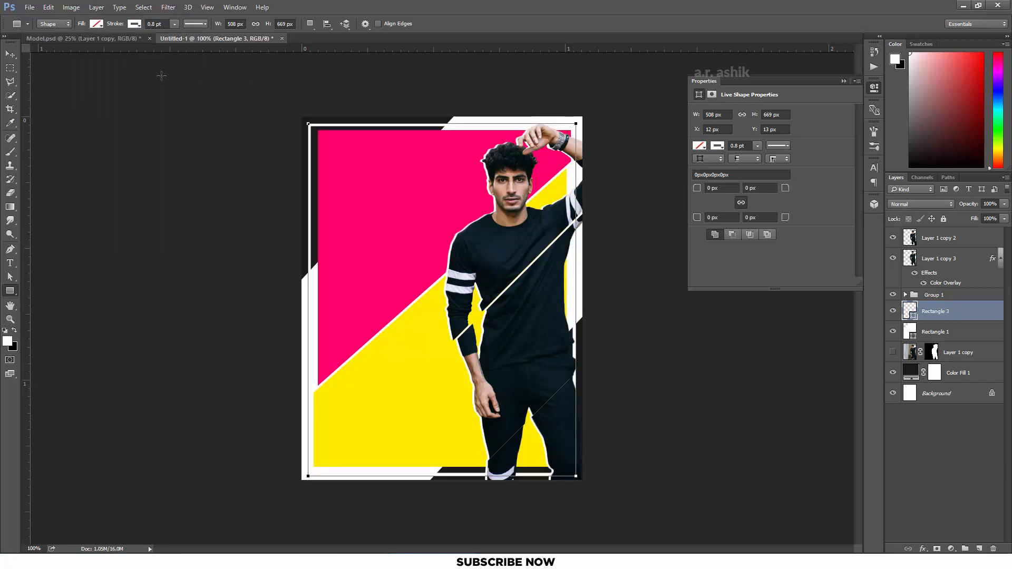
{"action": "key", "text": "Escape"}
{"action": "left_click", "coordinate": [947, 312]}
{"action": "key", "text": "Return"}
{"action": "key", "text": "Escape"}
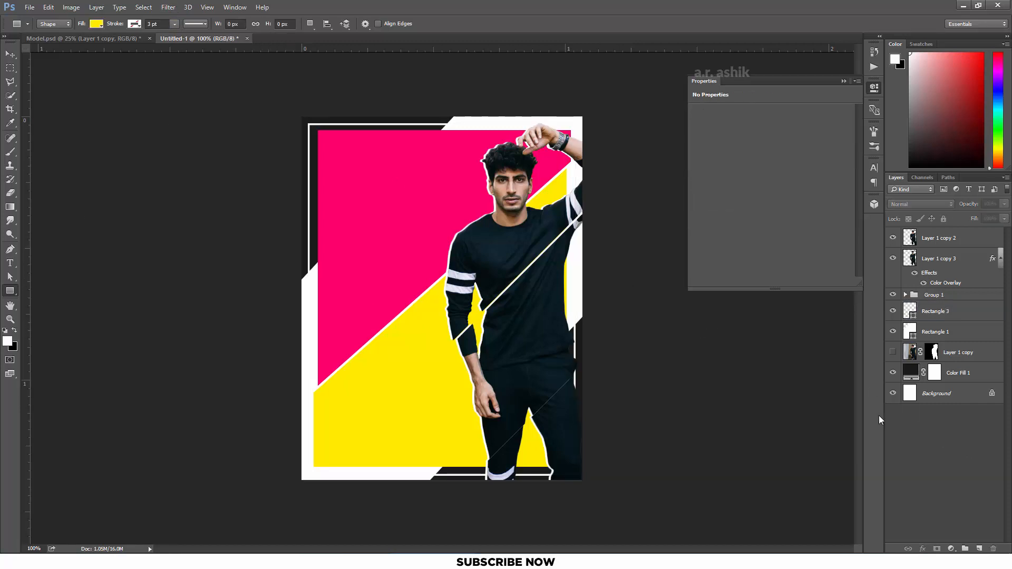
Duplicate the thin white frame's layer, Rectangle 3
{"action": "left_click", "coordinate": [967, 316]}
{"action": "key", "text": "ctrl+j"}
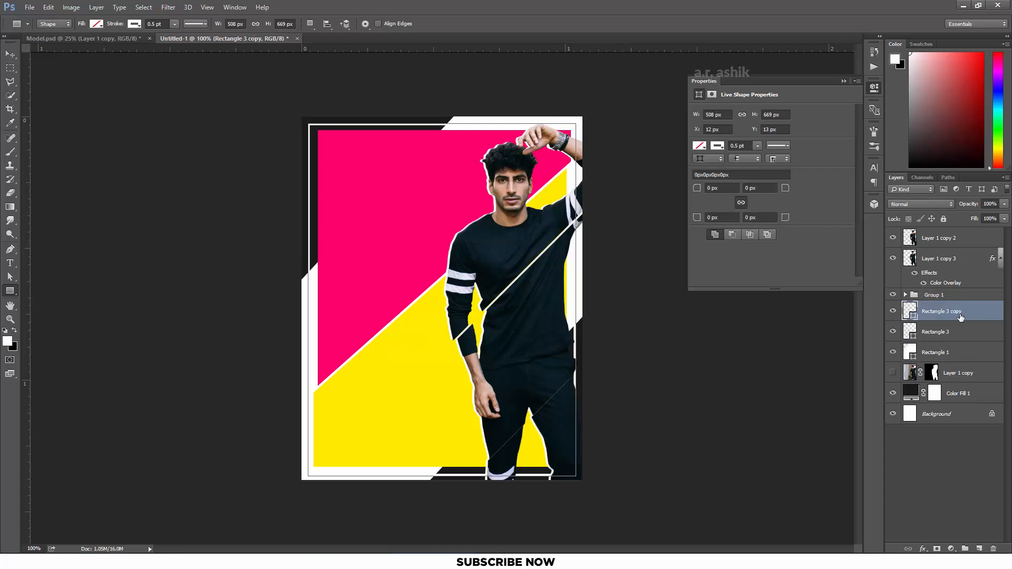
Set the duplicated frame's stroke color to black (000000)
{"action": "double_click", "coordinate": [918, 315]}
{"action": "type", "text": "000000"}
{"action": "key", "text": "Return"}
{"action": "left_click", "coordinate": [135, 23]}
{"action": "left_click", "coordinate": [184, 45]}
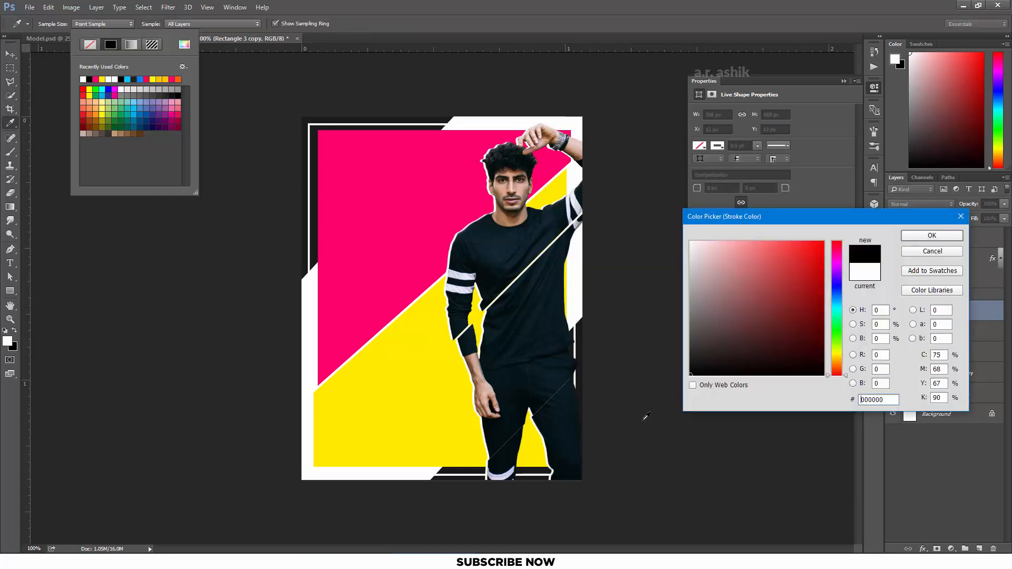
{"action": "key", "text": "Return"}
Rasterize the black frame's layer, Rectangle 3 copy, and add a layer mask to it
{"action": "right_click", "coordinate": [968, 317]}
{"action": "left_click", "coordinate": [865, 215]}
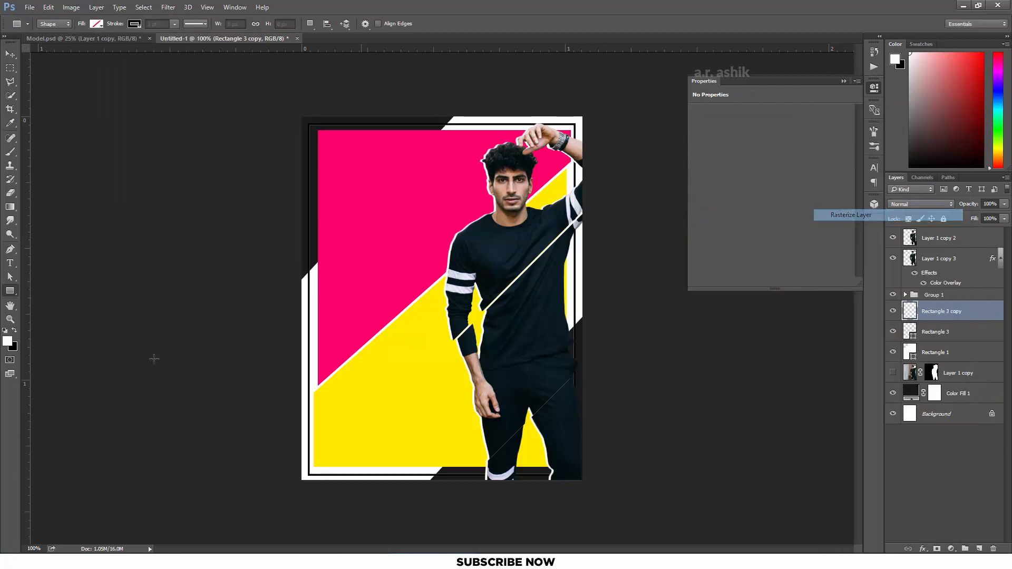
{"action": "left_click", "coordinate": [937, 549]}
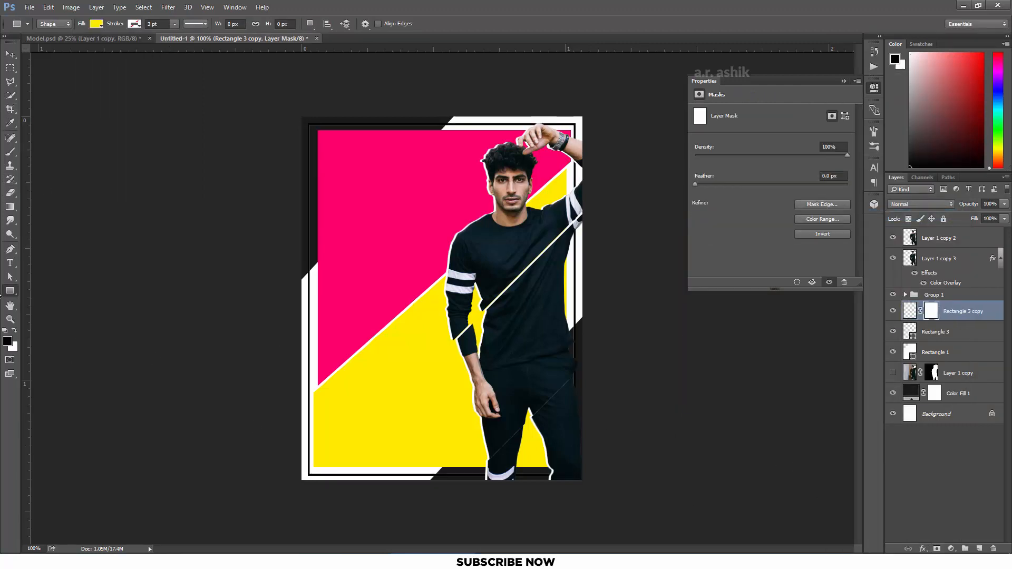
Paint black on the mask with a 30 px brush to hide the black frame across the poster's dark top-left corner
{"action": "left_click", "coordinate": [15, 156]}
{"action": "right_click", "coordinate": [365, 162]}
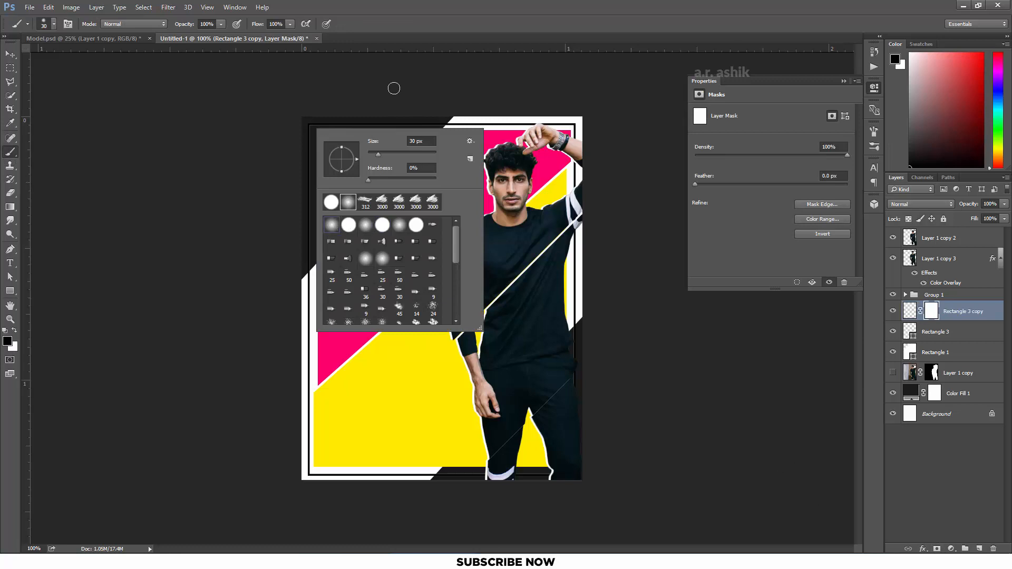
{"action": "left_click", "coordinate": [394, 88]}
{"action": "key", "text": "ctrl+plus"}
{"action": "left_click_drag", "start_coordinate": [340, 225], "coordinate": [350, 462]}
{"action": "mouse_move", "coordinate": [190, 190]}
{"action": "left_mouse_down"}
{"action": "mouse_move", "coordinate": [430, 189]}
{"action": "mouse_move", "coordinate": [451, 173]}
{"action": "left_mouse_up"}
{"action": "key", "text": "ctrl+z"}
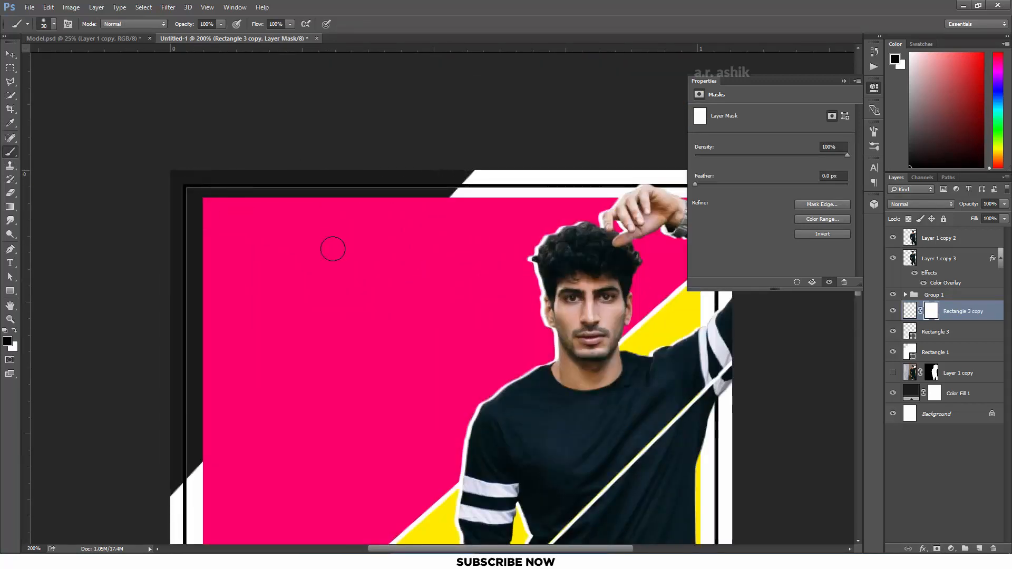
{"action": "right_click", "coordinate": [333, 249]}
{"action": "left_click", "coordinate": [368, 321]}
{"action": "left_click", "coordinate": [401, 5]}
{"action": "mouse_move", "coordinate": [189, 195]}
{"action": "left_mouse_down"}
{"action": "mouse_move", "coordinate": [372, 194]}
{"action": "mouse_move", "coordinate": [439, 186]}
{"action": "mouse_move", "coordinate": [455, 164]}
{"action": "mouse_move", "coordinate": [179, 228]}
{"action": "mouse_move", "coordinate": [179, 363]}
{"action": "left_mouse_up"}
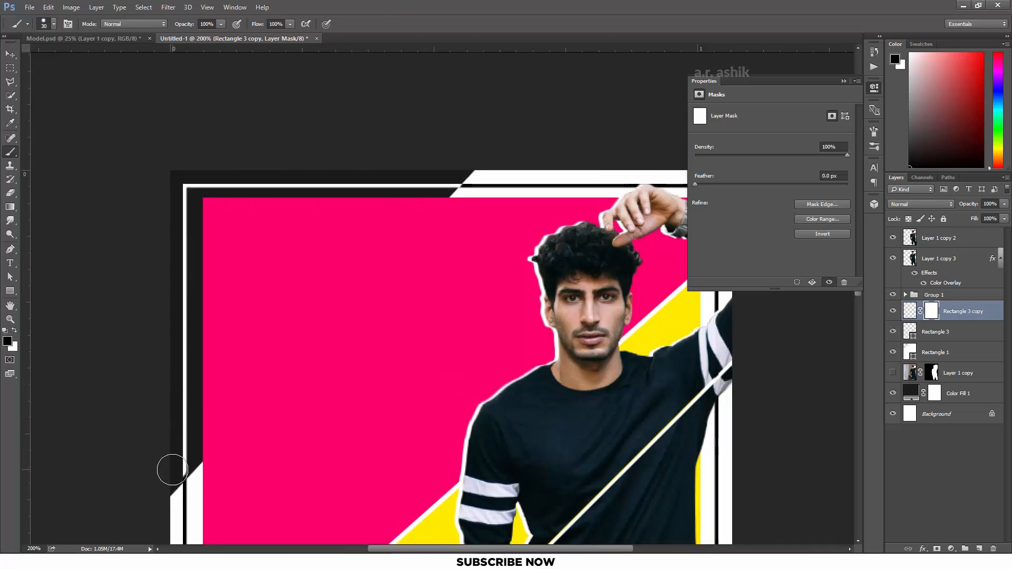
{"action": "key", "text": "ctrl+0"}
{"action": "left_click", "coordinate": [895, 466]}
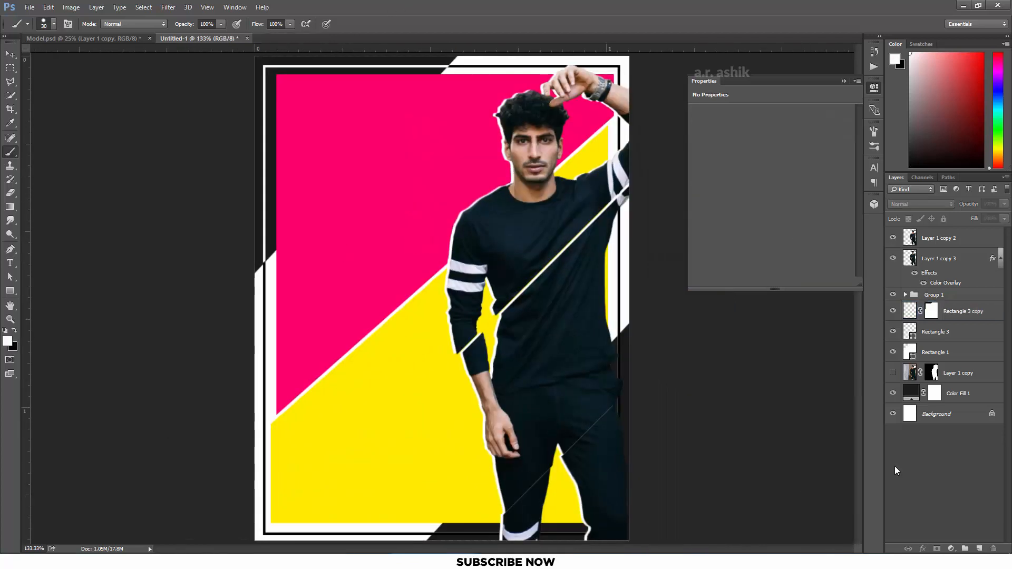
Enlarge Group 1 with the pink and yellow panels to about 100.8% around its center
{"action": "key", "text": "ctrl+minus"}
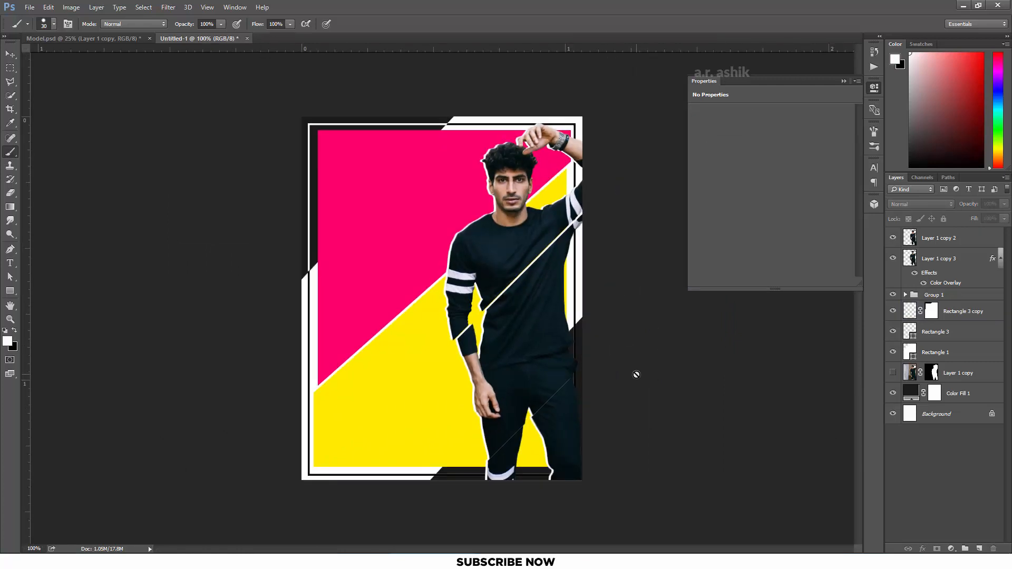
{"action": "left_click", "coordinate": [947, 299]}
{"action": "key", "text": "ctrl+t"}
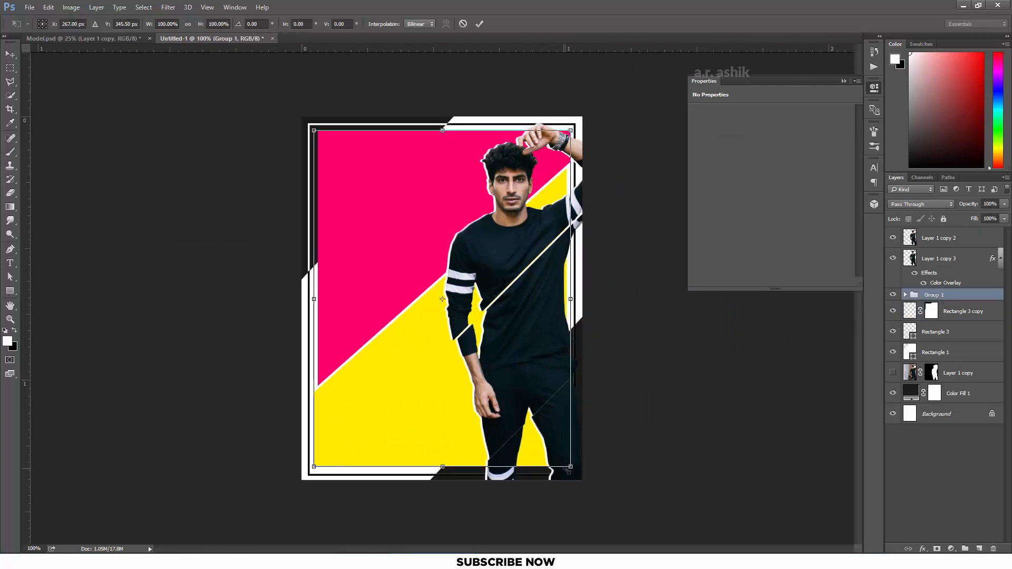
{"action": "left_click_drag", "start_coordinate": [570, 467], "coordinate": [572, 469]}
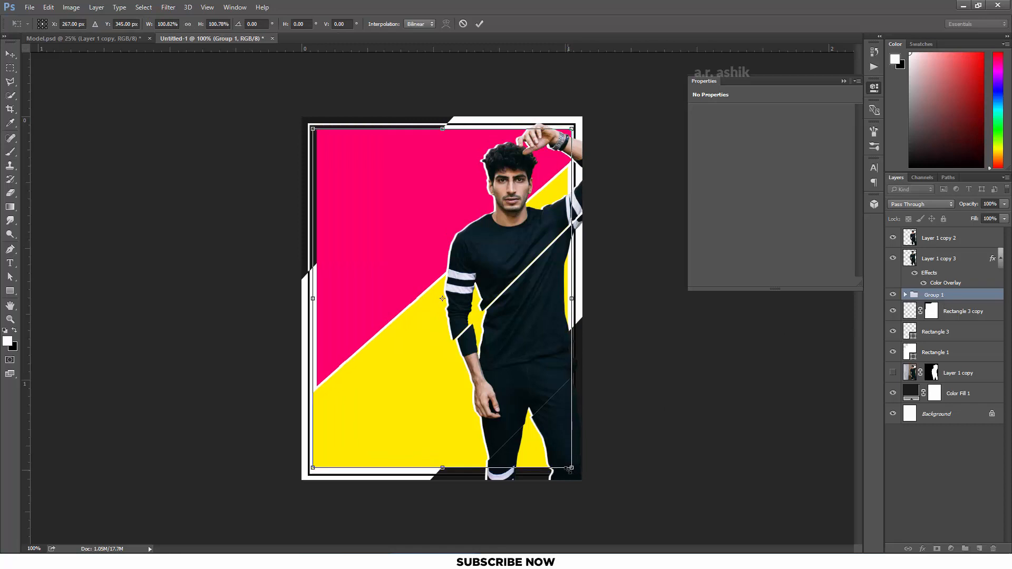
{"action": "key", "text": "Return"}
{"action": "key", "text": "b"}
{"action": "left_click", "coordinate": [914, 488]}
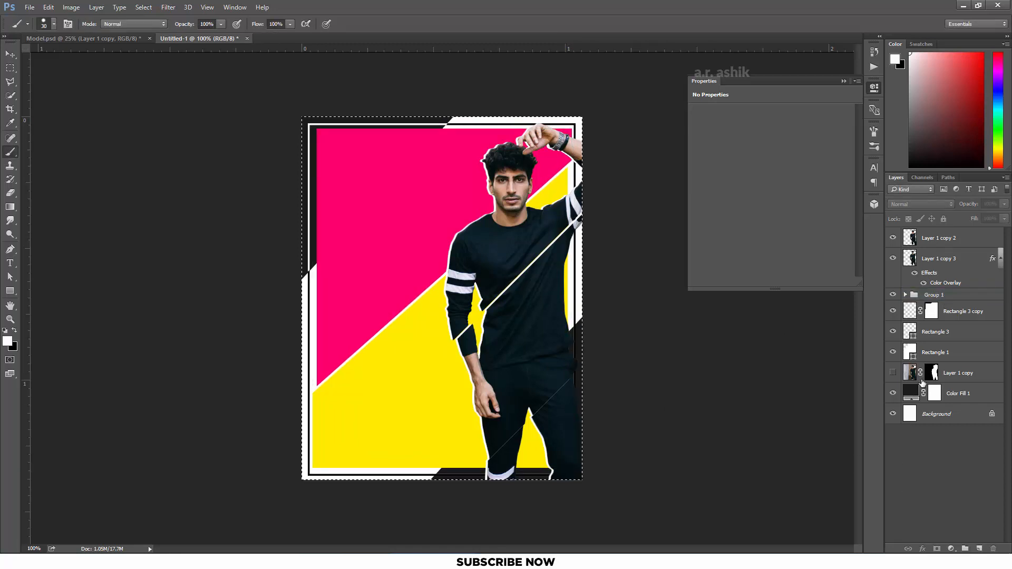
Select the whole canvas and center the white frame, Rectangle 3, on it vertically and horizontally
{"action": "left_click", "coordinate": [944, 295]}
{"action": "left_click", "coordinate": [10, 54]}
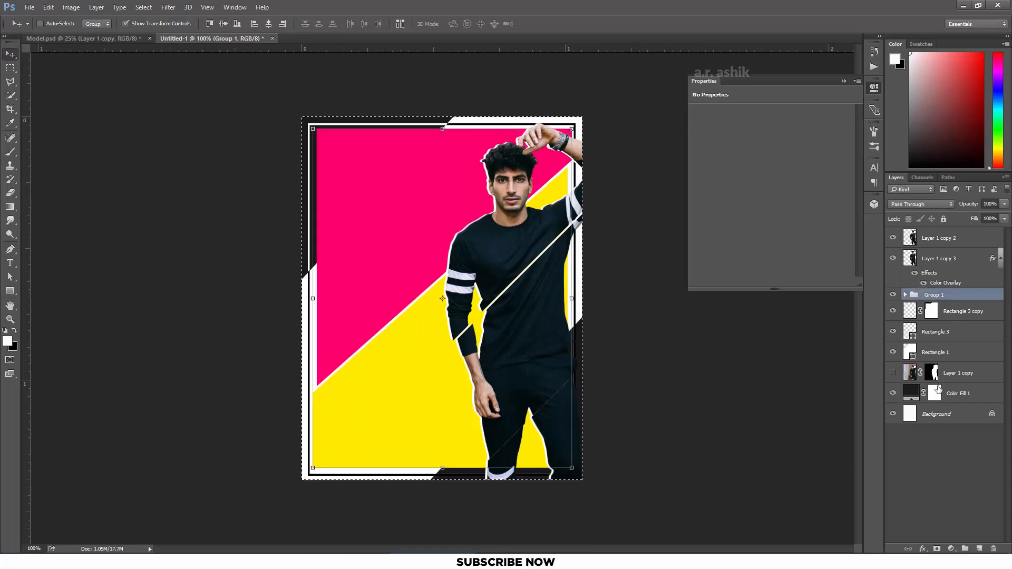
{"action": "left_click", "coordinate": [936, 331]}
{"action": "left_click", "coordinate": [225, 23]}
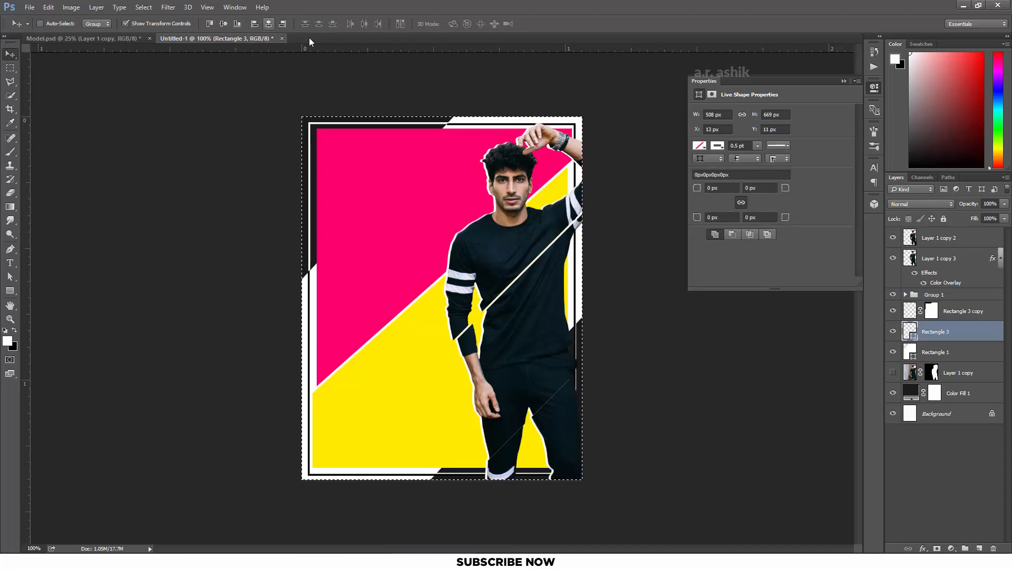
Center the black frame, Rectangle 3 copy, on the canvas in both directions and clear the selection
{"action": "left_click", "coordinate": [963, 350]}
{"action": "left_click", "coordinate": [963, 311]}
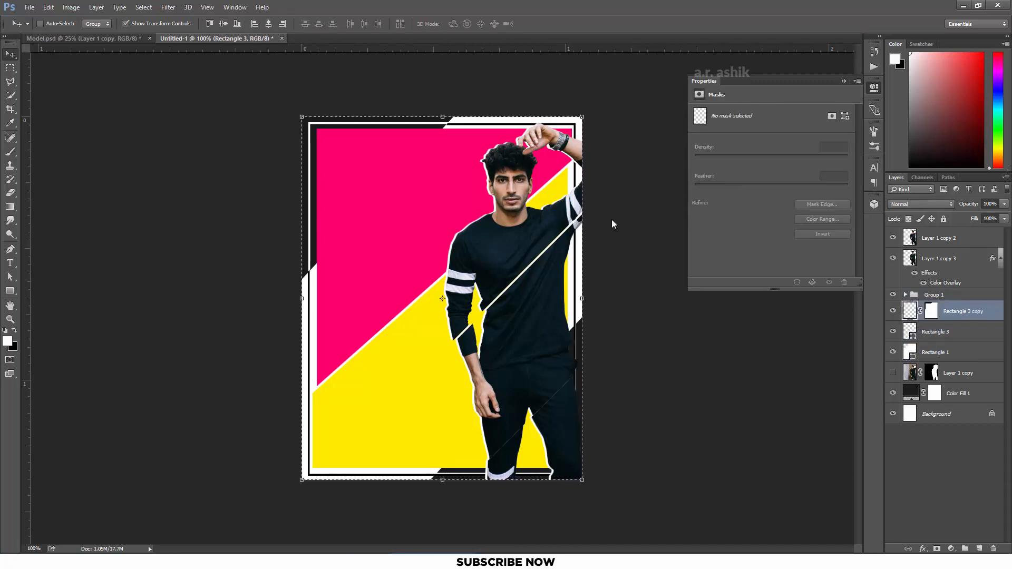
{"action": "left_click", "coordinate": [224, 24]}
{"action": "left_click", "coordinate": [268, 24]}
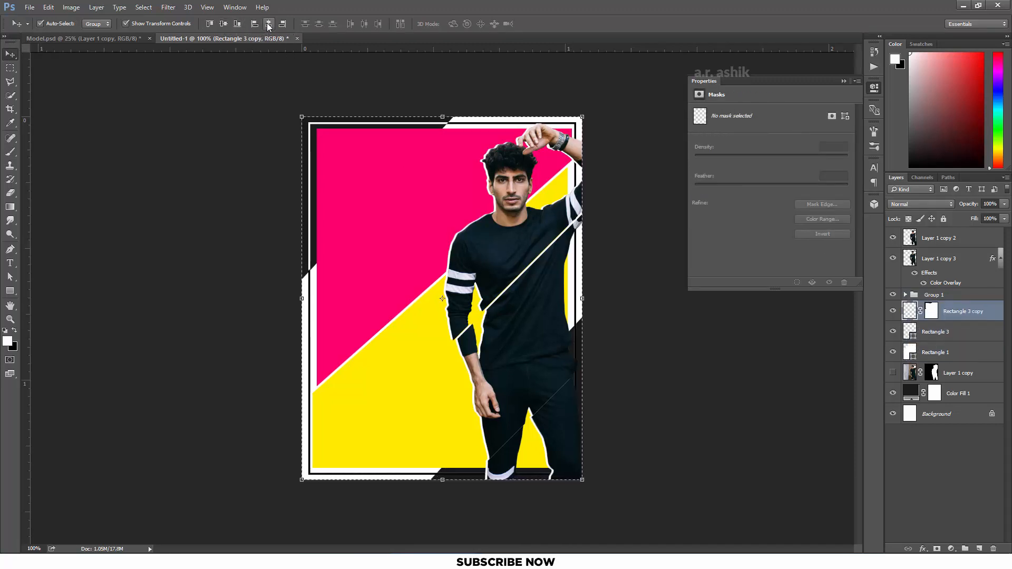
{"action": "left_click", "coordinate": [943, 472]}
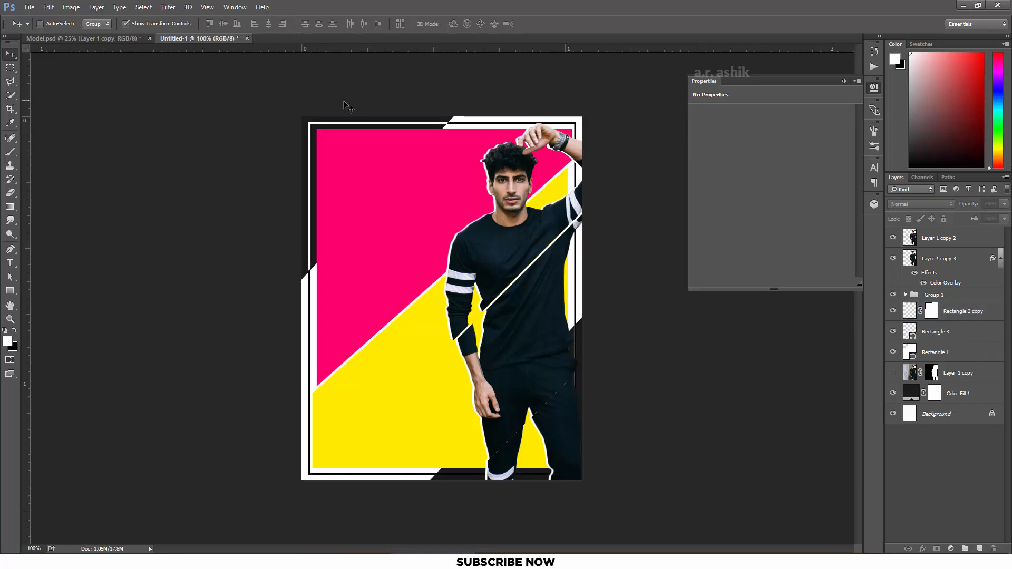
Add the white text "FASHION" across the middle of the poster
{"action": "left_click_drag", "start_coordinate": [10, 262], "coordinate": [53, 262]}
{"action": "left_click", "coordinate": [452, 344]}
{"action": "type", "text": "FASH"}
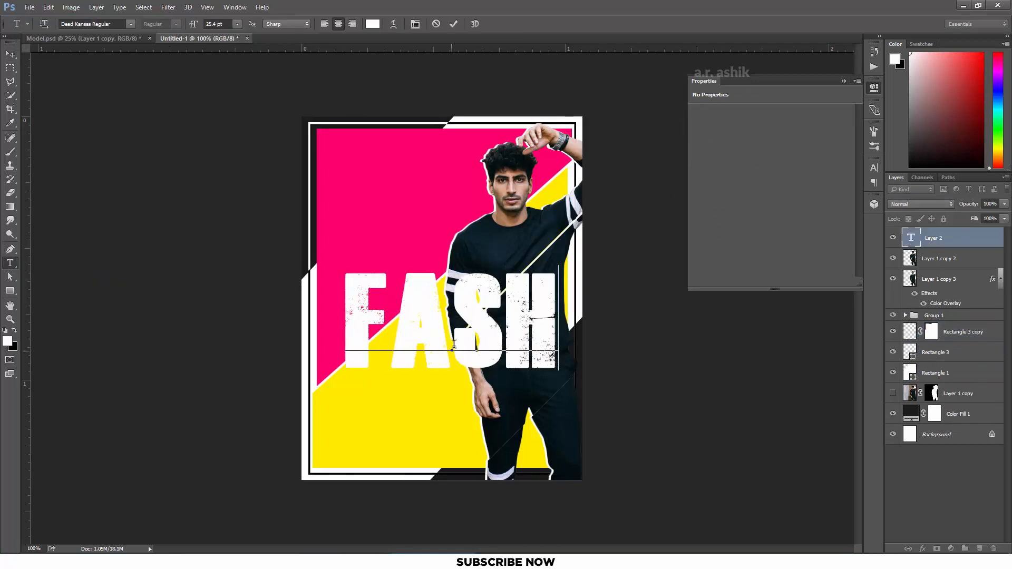
{"action": "type", "text": "ion"}
{"action": "key", "text": "ctrl+Return"}
Change the FASHION text's font to Doctor Glitch Regular
{"action": "left_click", "coordinate": [874, 167]}
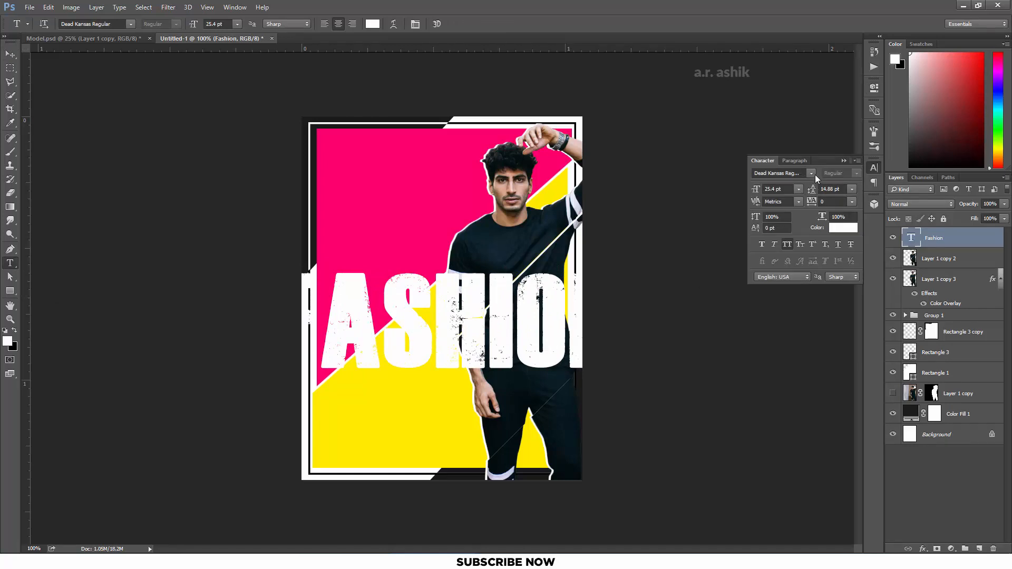
{"action": "left_click", "coordinate": [814, 173]}
{"action": "type", "text": "doct"}
{"action": "key", "text": "Return"}
Reduce the FASHION text to 15.4 pt and move it up to the poster's top edge
{"action": "left_click", "coordinate": [436, 336]}
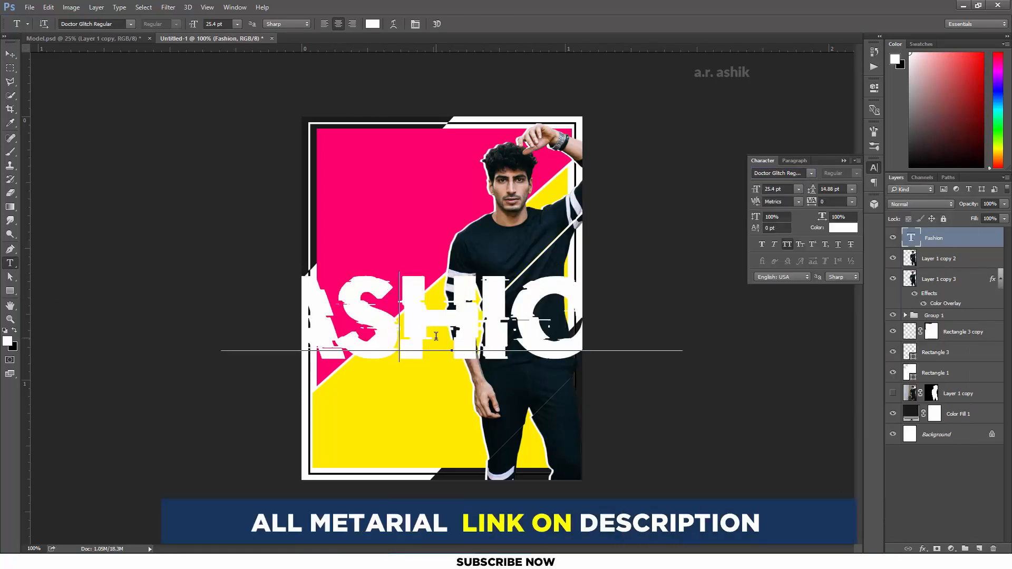
{"action": "double_click", "coordinate": [436, 336]}
{"action": "left_click_drag", "start_coordinate": [194, 25], "coordinate": [188, 25]}
{"action": "left_click_drag", "start_coordinate": [633, 358], "coordinate": [633, 197]}
Recolor the FASHION text with the dark tone sampled from the poster background
{"action": "left_click", "coordinate": [939, 240]}
{"action": "left_click", "coordinate": [842, 229]}
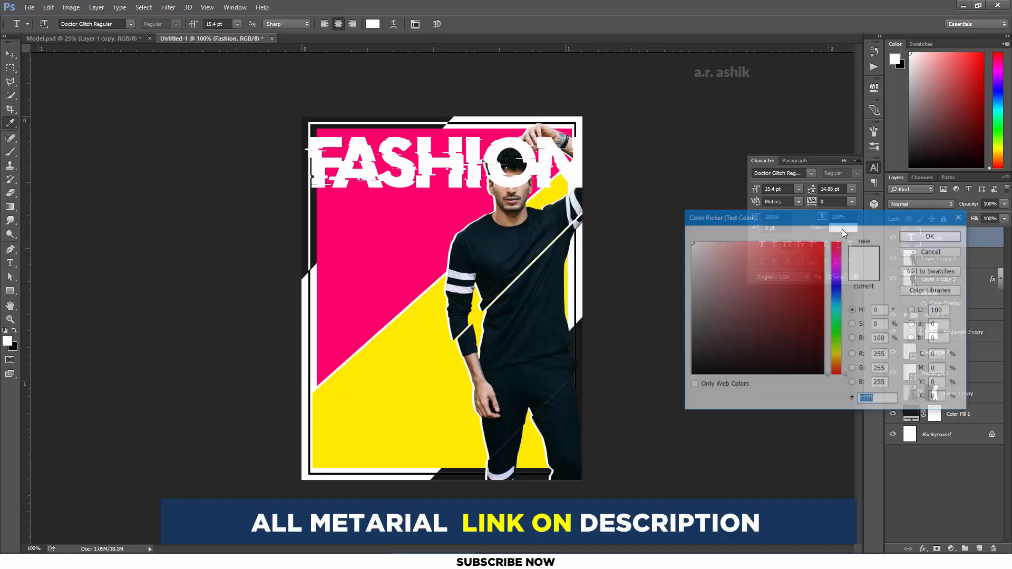
{"action": "left_click", "coordinate": [316, 238]}
{"action": "left_click", "coordinate": [905, 238]}
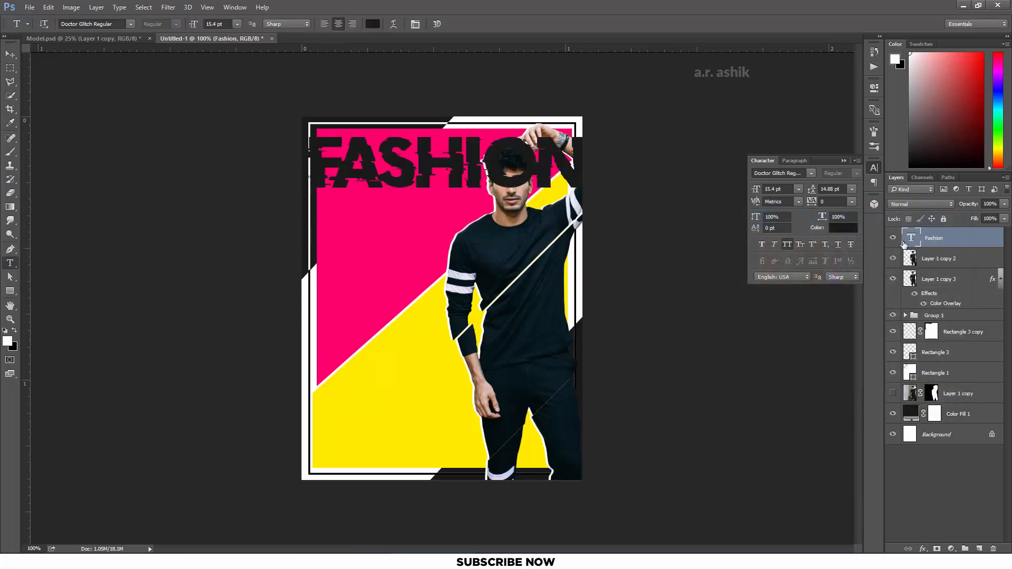
{"action": "key", "text": "Return"}
Scale the FASHION text to 10 pt at the pink panel's top-left and place its layer beneath Layer 1 copy 3
{"action": "left_click_drag", "start_coordinate": [579, 197], "coordinate": [548, 185]}
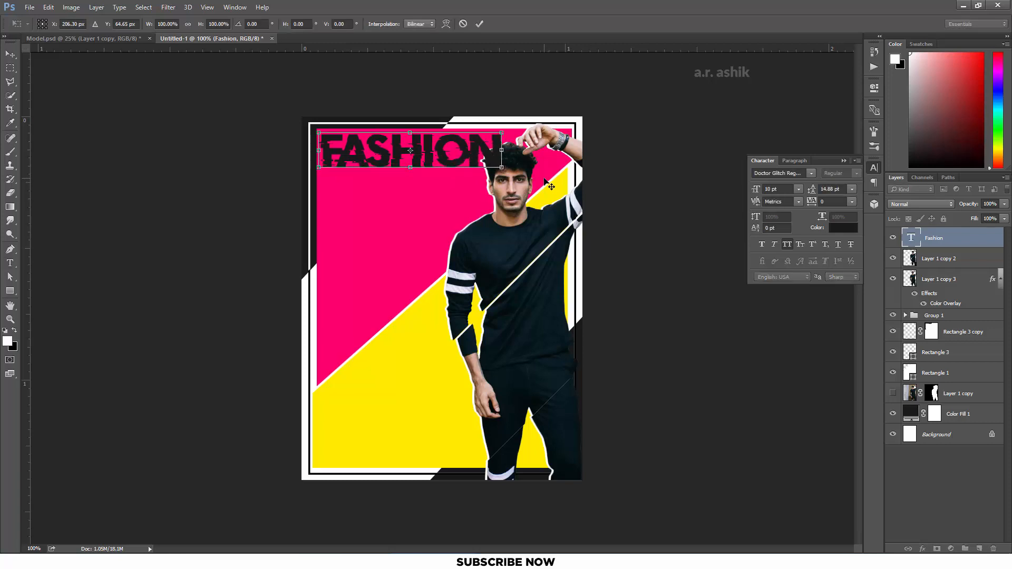
{"action": "left_click", "coordinate": [973, 243]}
{"action": "left_click_drag", "start_coordinate": [975, 249], "coordinate": [950, 299]}
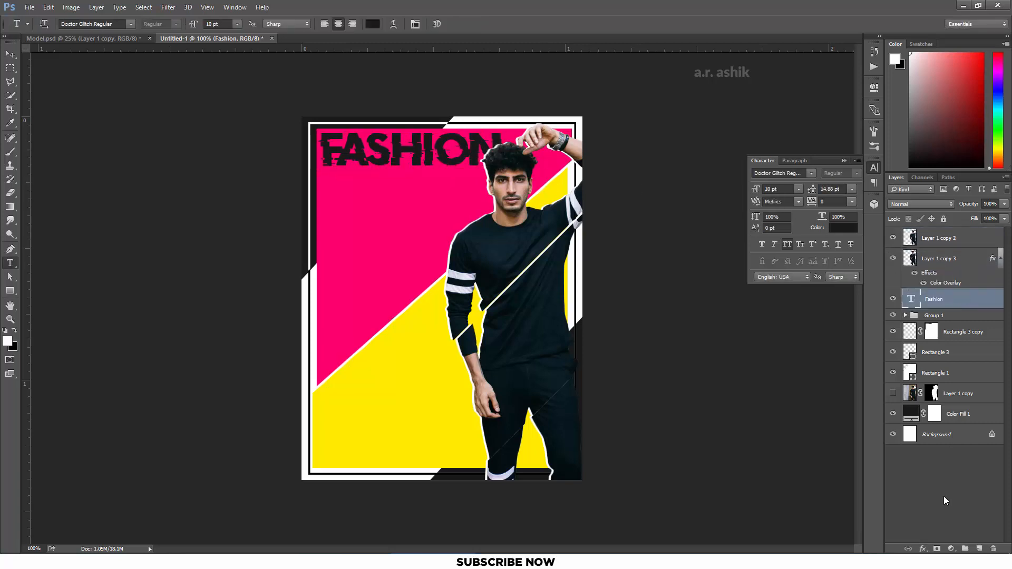
Duplicate the FASHION text, change the copy's wording to "SHOW", and place it below the original
{"action": "key", "text": "ctrl+j"}
{"action": "double_click", "coordinate": [458, 144]}
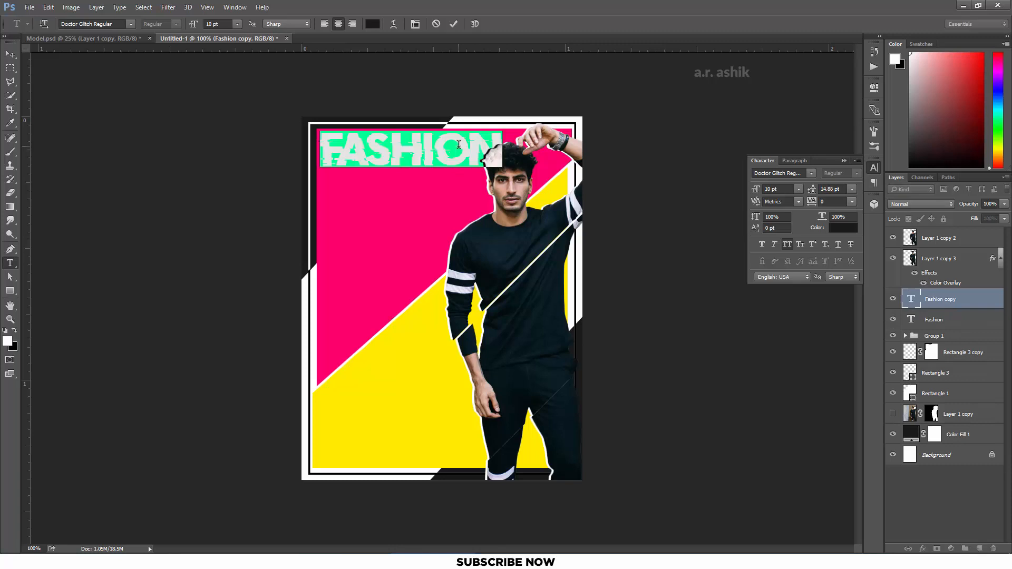
{"action": "type", "text": "SHOWE"}
{"action": "left_click_drag", "start_coordinate": [521, 197], "coordinate": [516, 248]}
{"action": "key", "text": "BackSpace"}
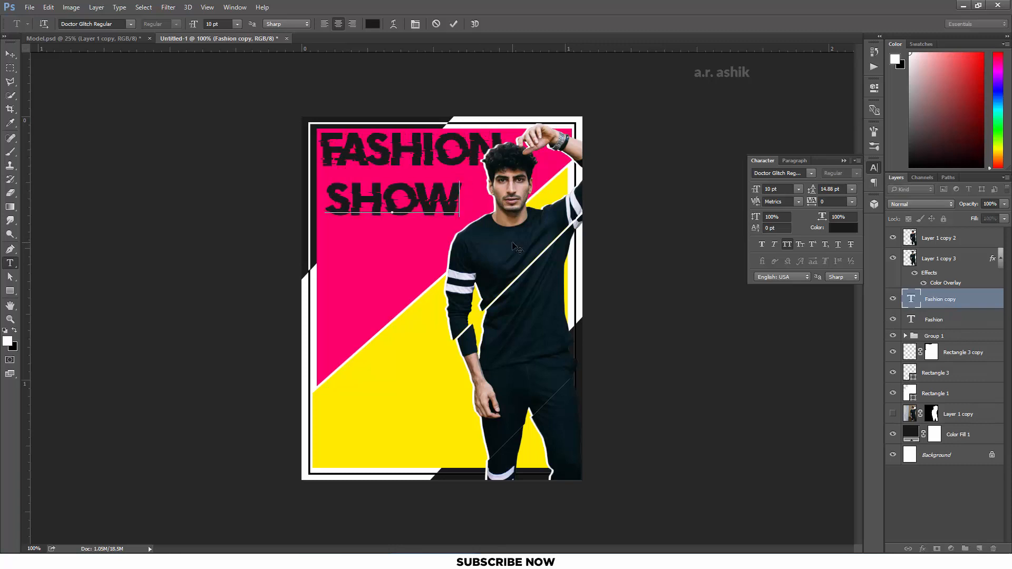
Recolor the SHOW text with white sampled from the poster's white edging
{"action": "key", "text": "ctrl+a"}
{"action": "left_click", "coordinate": [844, 230]}
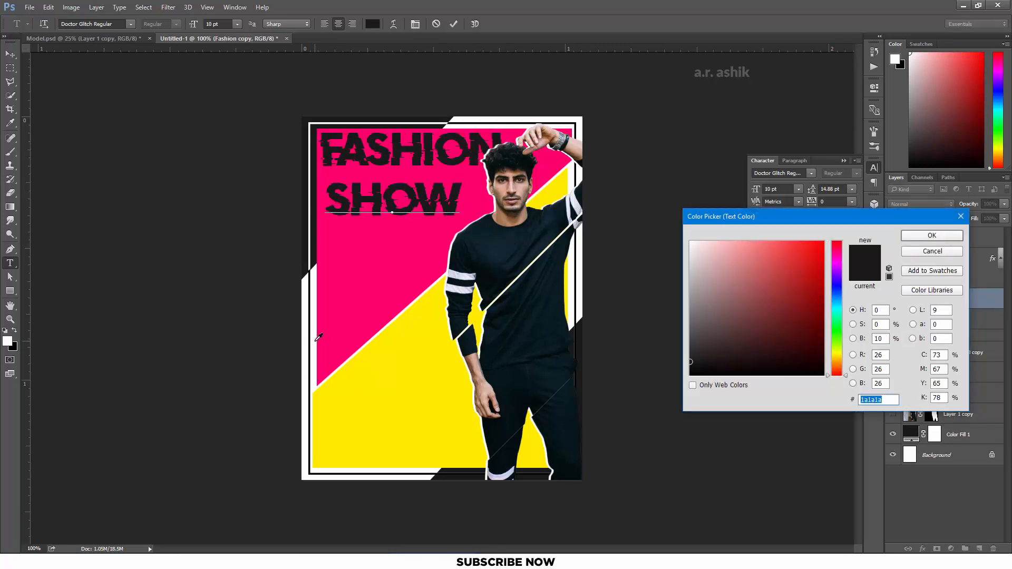
{"action": "left_click", "coordinate": [315, 341]}
{"action": "key", "text": "Return"}
{"action": "key", "text": "ctrl+Return"}
Change the SHOW text's font to Bebas Regular
{"action": "left_click", "coordinate": [809, 175]}
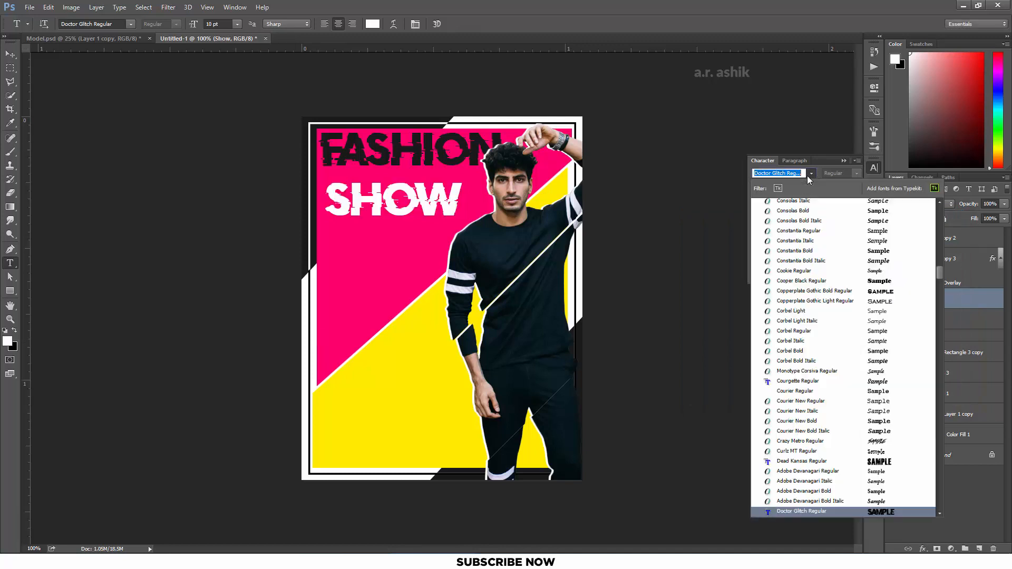
{"action": "type", "text": "beb"}
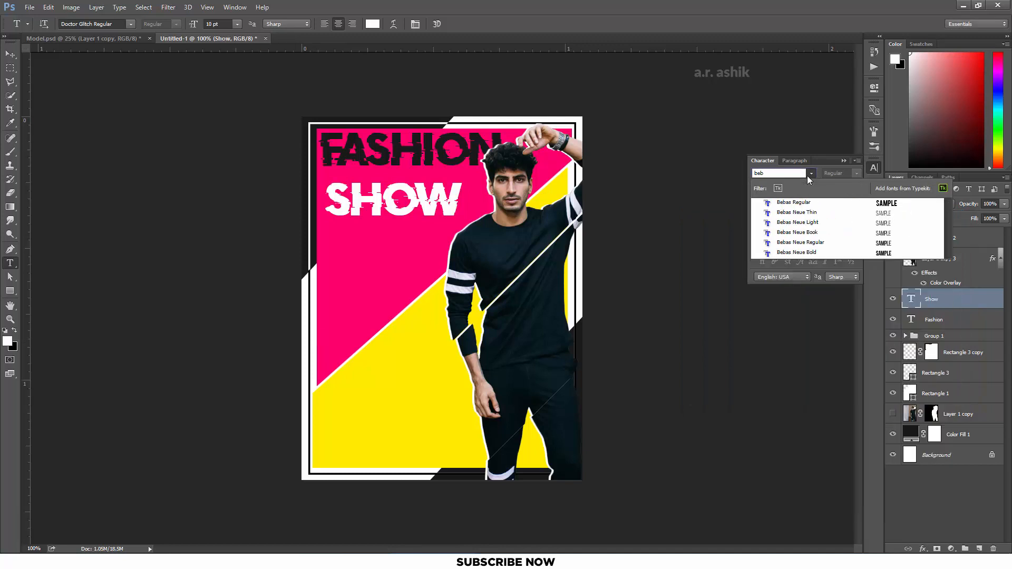
{"action": "key", "text": "Down"}
{"action": "key", "text": "Down"}
{"action": "key", "text": "Down"}
{"action": "key", "text": "Down"}
{"action": "key", "text": "Down"}
{"action": "key", "text": "Down"}
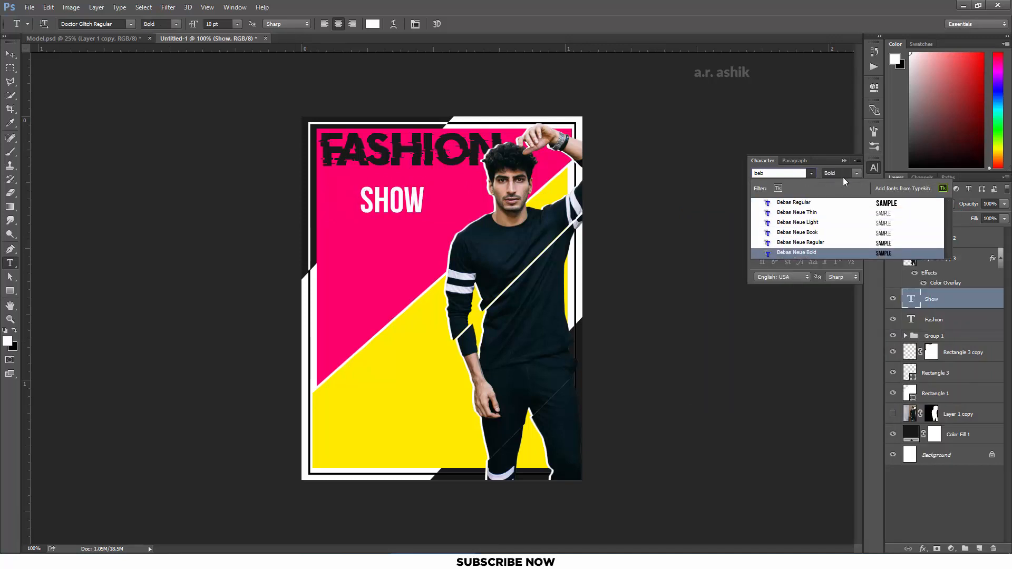
{"action": "left_click", "coordinate": [879, 203]}
Set the SHOW text to 15 pt and position it directly under FASHION
{"action": "double_click", "coordinate": [353, 194]}
{"action": "left_click_drag", "start_coordinate": [194, 26], "coordinate": [197, 25]}
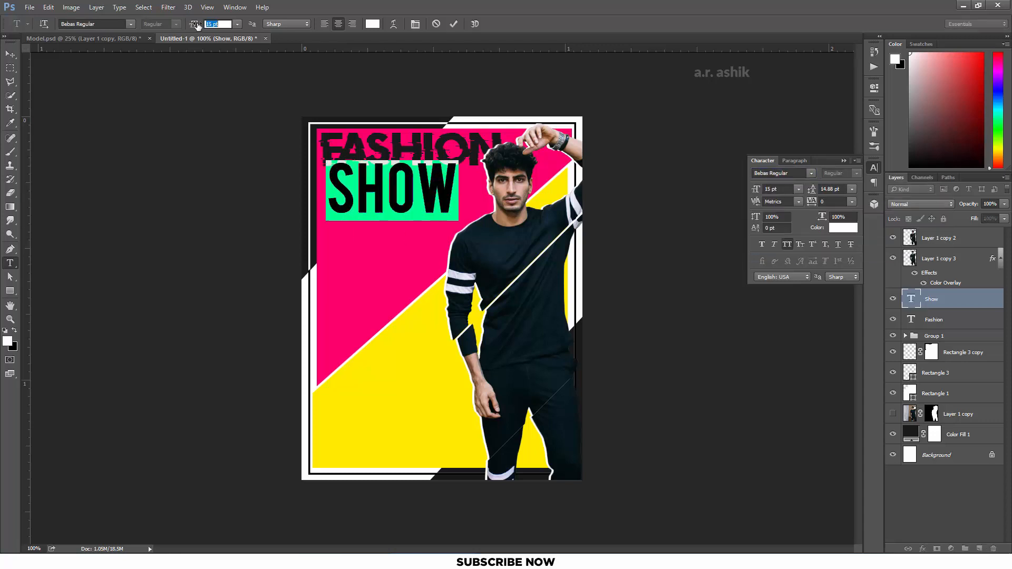
{"action": "key", "text": "ctrl+Return"}
{"action": "key", "text": "ctrl+plus"}
{"action": "left_click_drag", "start_coordinate": [389, 160], "coordinate": [458, 287]}
{"action": "key", "text": "ctrl+t"}
{"action": "left_click", "coordinate": [480, 24]}
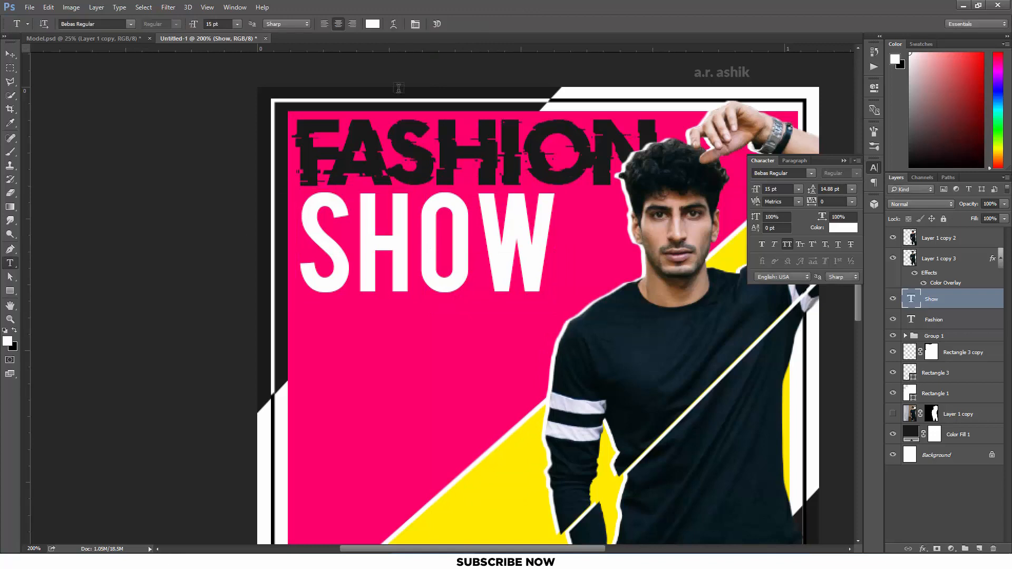
Place a vertical guide at the SHOW text's left edge and scale the text down to 9.12 pt
{"action": "left_click_drag", "start_coordinate": [27, 253], "coordinate": [301, 254]}
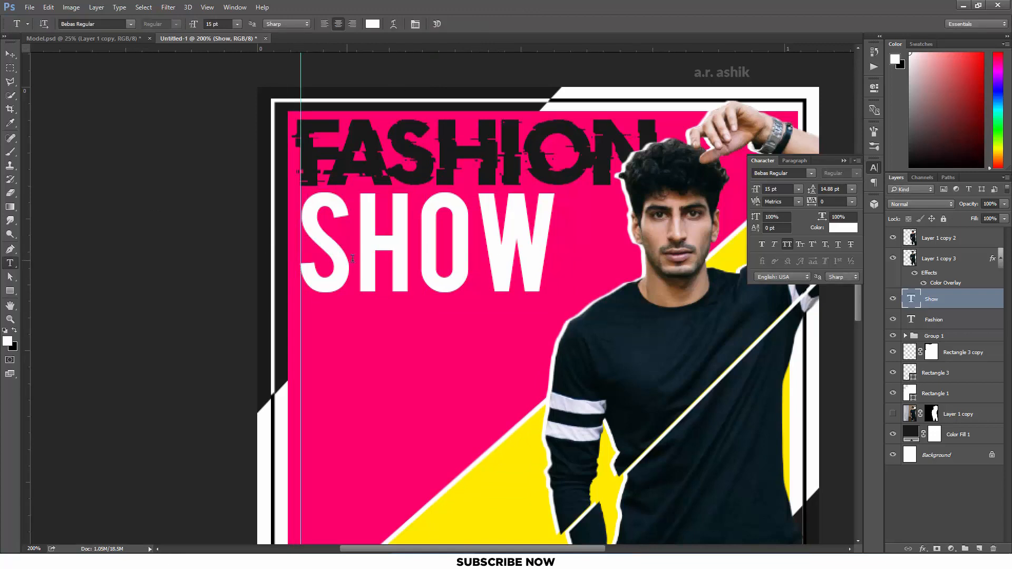
{"action": "key", "text": "ctrl+t"}
{"action": "left_click_drag", "start_coordinate": [558, 308], "coordinate": [456, 266]}
{"action": "key", "text": "Return"}
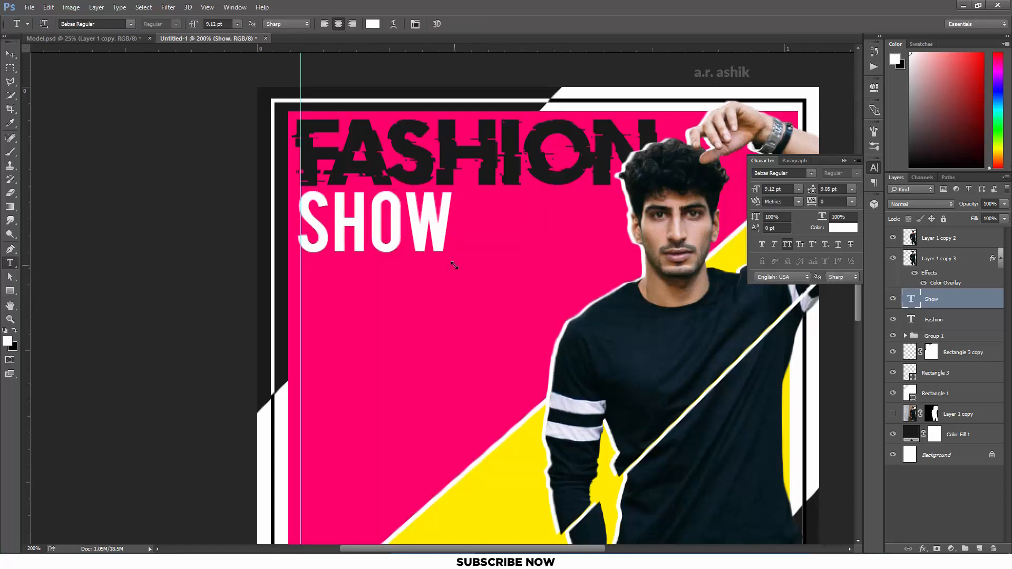
Duplicate the SHOW text layer and recolor the copy with the yellow sampled from the lower panel
{"action": "key", "text": "ctrl+j"}
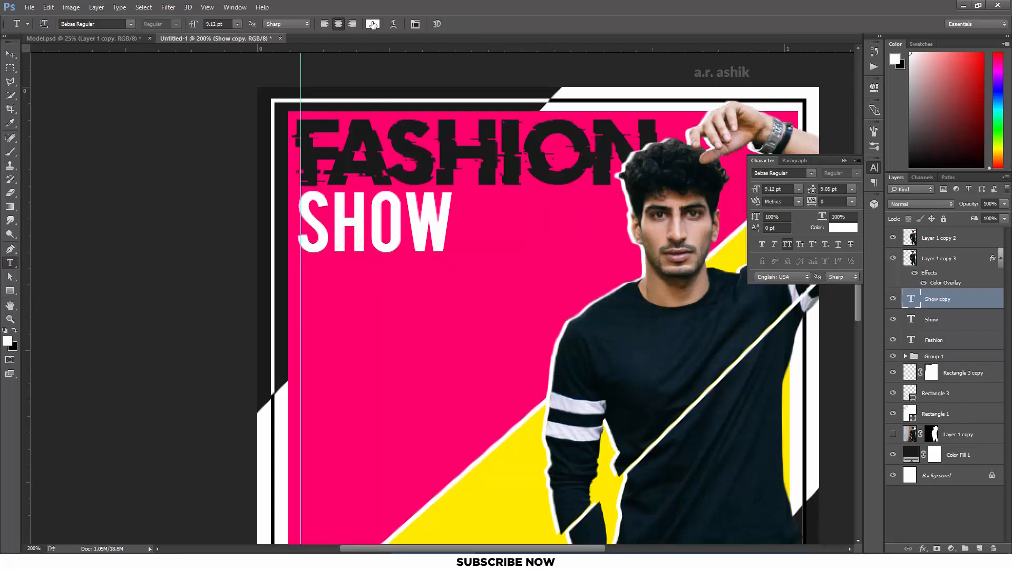
{"action": "left_click", "coordinate": [373, 23]}
{"action": "left_click", "coordinate": [515, 482]}
{"action": "key", "text": "Return"}
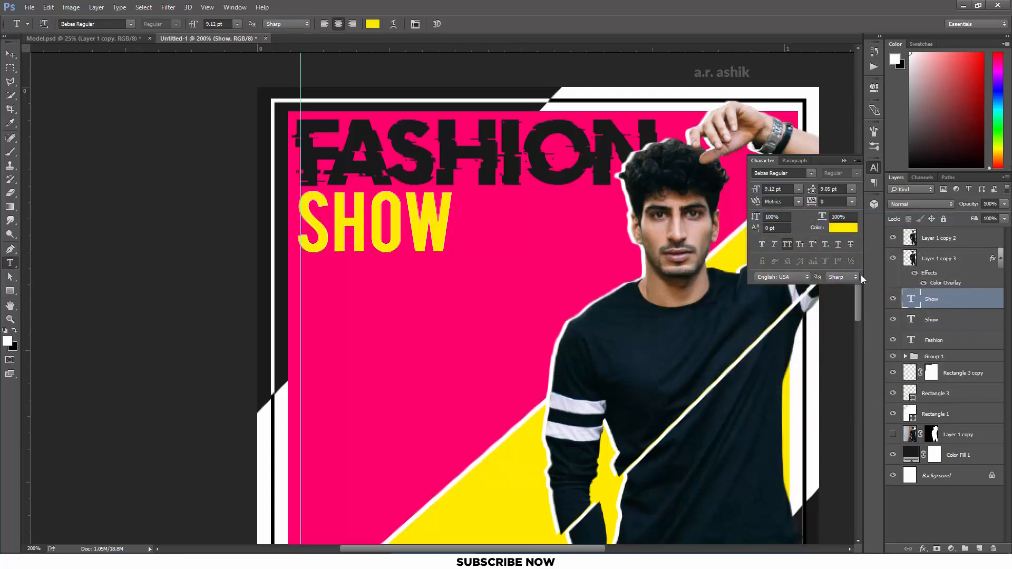
{"action": "left_click", "coordinate": [906, 357]}
{"action": "double_click", "coordinate": [941, 438]}
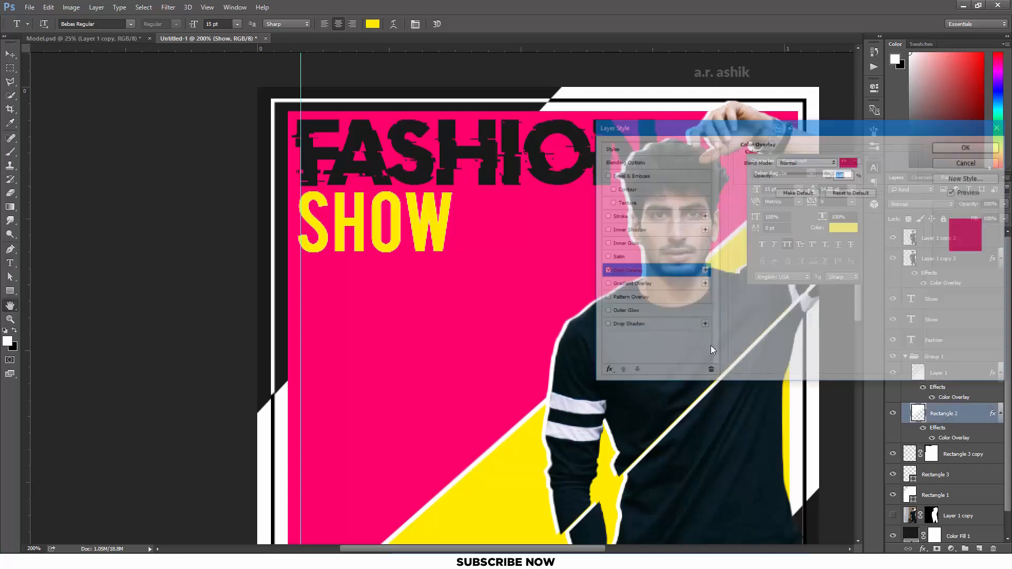
{"action": "left_click", "coordinate": [850, 161]}
{"action": "left_click", "coordinate": [533, 456]}
{"action": "left_click", "coordinate": [918, 252]}
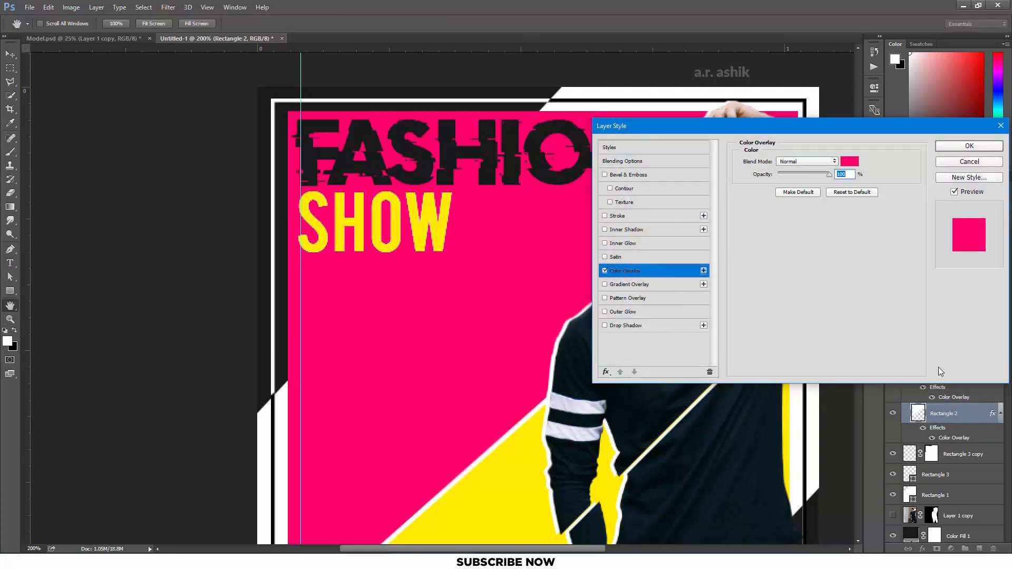
{"action": "key", "text": "Escape"}
Change the yellow lower panel's color overlay in Group 1 to the pink sampled from the upper panel
{"action": "double_click", "coordinate": [944, 399]}
{"action": "left_click", "coordinate": [849, 161]}
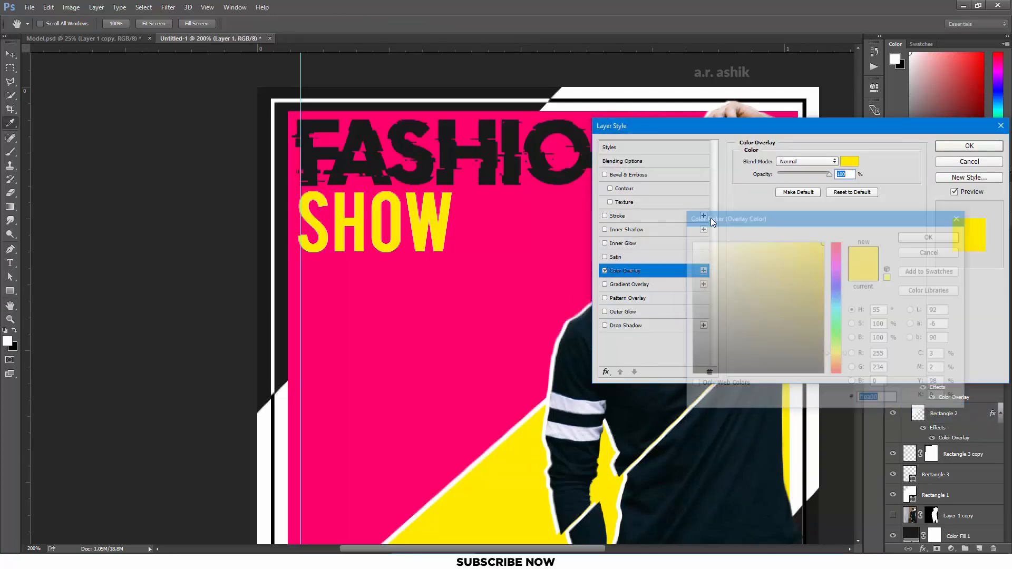
{"action": "left_click", "coordinate": [563, 273]}
{"action": "left_click", "coordinate": [933, 236]}
{"action": "left_click", "coordinate": [968, 146]}
Change the Rectangle 2 upper panel's color overlay to the yellow sampled from the SHOW text
{"action": "double_click", "coordinate": [954, 437]}
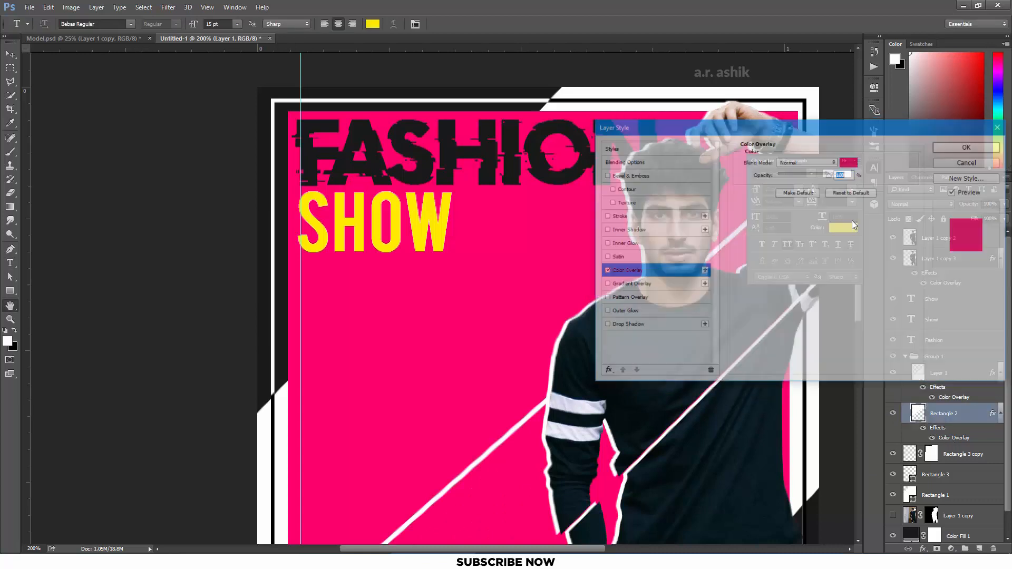
{"action": "left_click", "coordinate": [849, 161]}
{"action": "left_click", "coordinate": [428, 210]}
{"action": "key", "text": "Return"}
{"action": "key", "text": "Return"}
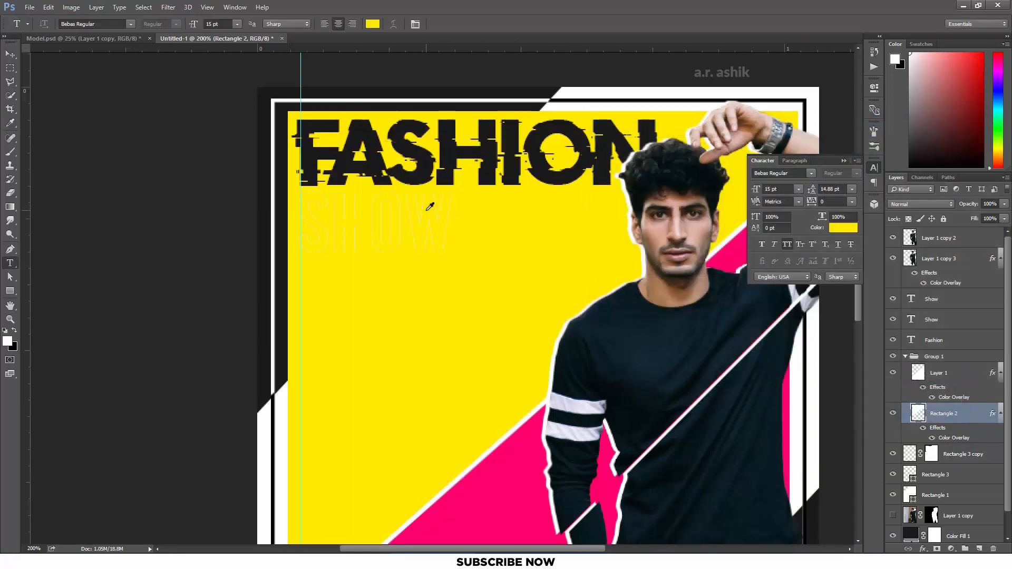
Recolor the yellow SHOW copy with the pink sampled from the lower panel and place it behind the white SHOW text
{"action": "left_click", "coordinate": [905, 358]}
{"action": "left_click", "coordinate": [931, 299]}
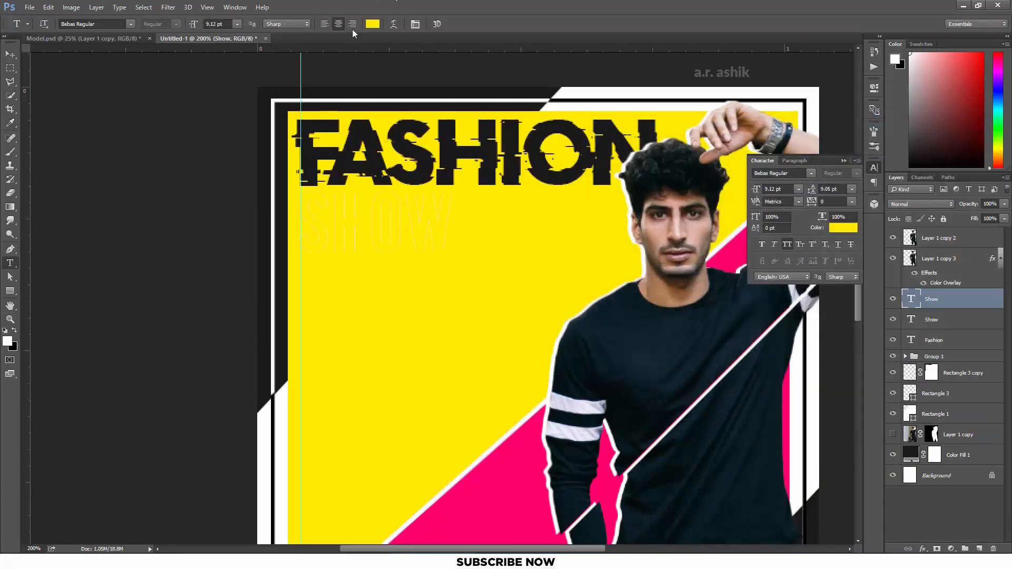
{"action": "left_click", "coordinate": [373, 24]}
{"action": "left_click", "coordinate": [524, 477]}
{"action": "key", "text": "Return"}
{"action": "left_click", "coordinate": [943, 320]}
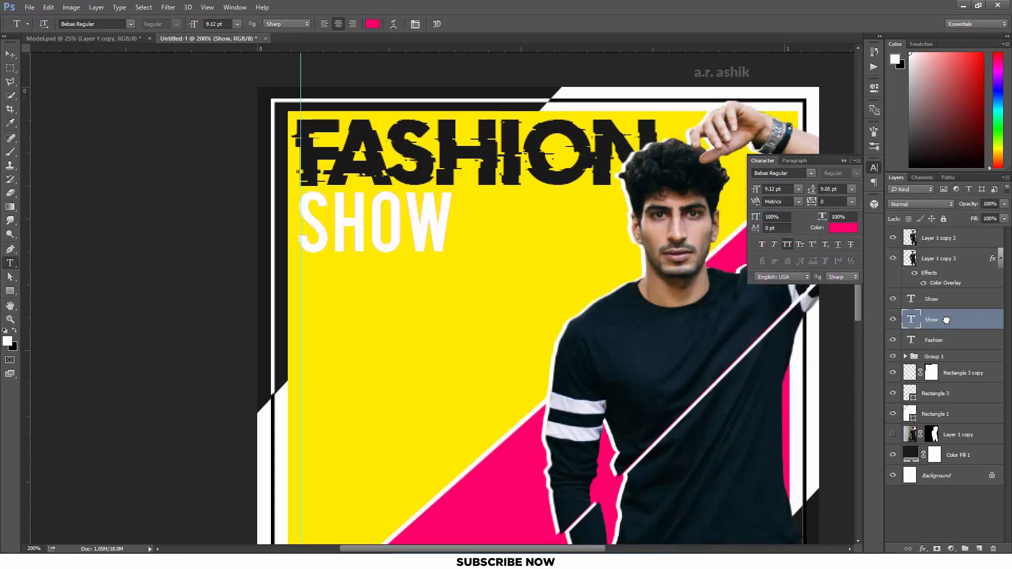
Nudge the pink SHOW copy slightly right and down to form an offset shadow behind the white text
{"action": "key", "text": "ctrl+t"}
{"action": "key", "text": "Right"}
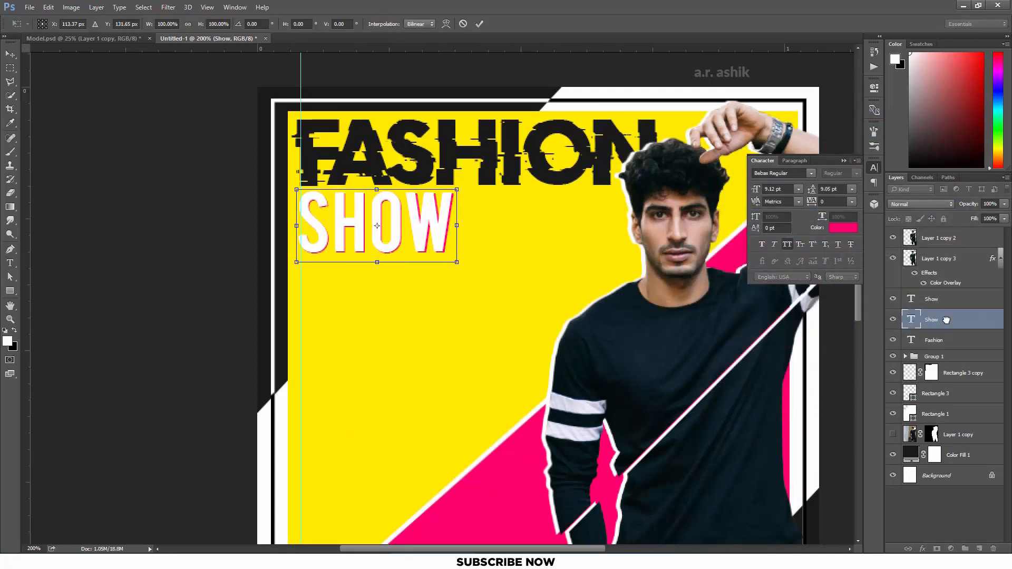
{"action": "key", "text": "Down"}
{"action": "key", "text": "Right"}
{"action": "key", "text": "Return"}
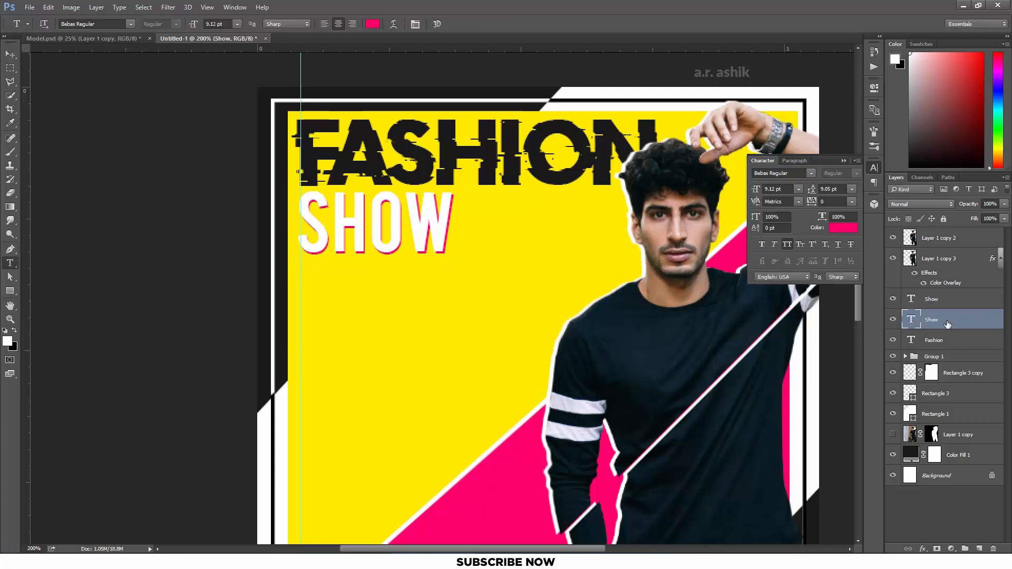
Add the text 2019 in 10 pt Doctor Glitch Regular to the right of SHOW, layered above the model
{"action": "left_click", "coordinate": [938, 340]}
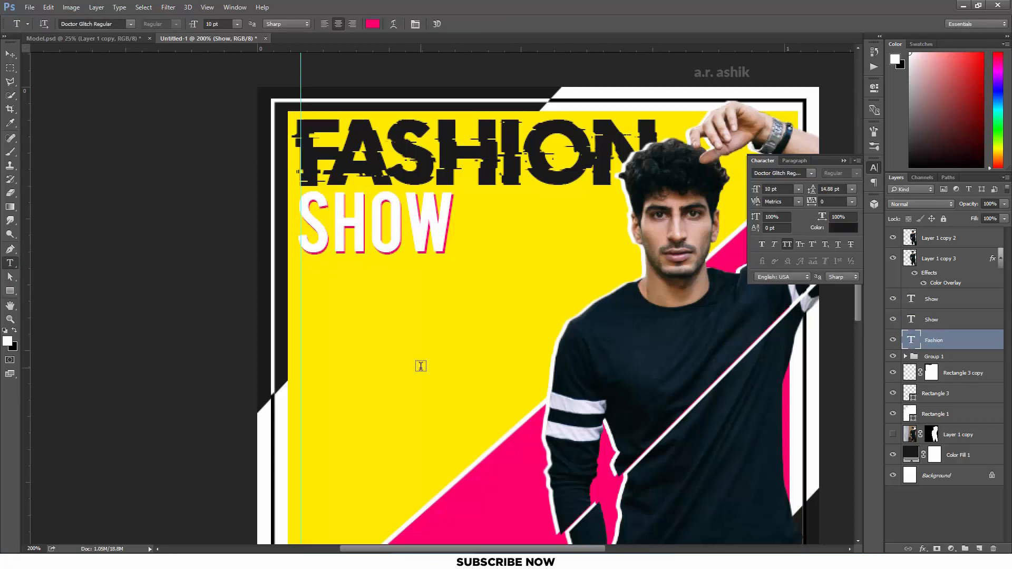
{"action": "left_click", "coordinate": [419, 367]}
{"action": "type", "text": "2019"}
{"action": "left_click_drag", "start_coordinate": [706, 344], "coordinate": [836, 222]}
{"action": "left_click", "coordinate": [976, 331]}
{"action": "left_click_drag", "start_coordinate": [976, 331], "coordinate": [905, 242]}
Recolor the 2019 text with the pink sampled from the lower panel
{"action": "left_click", "coordinate": [372, 24]}
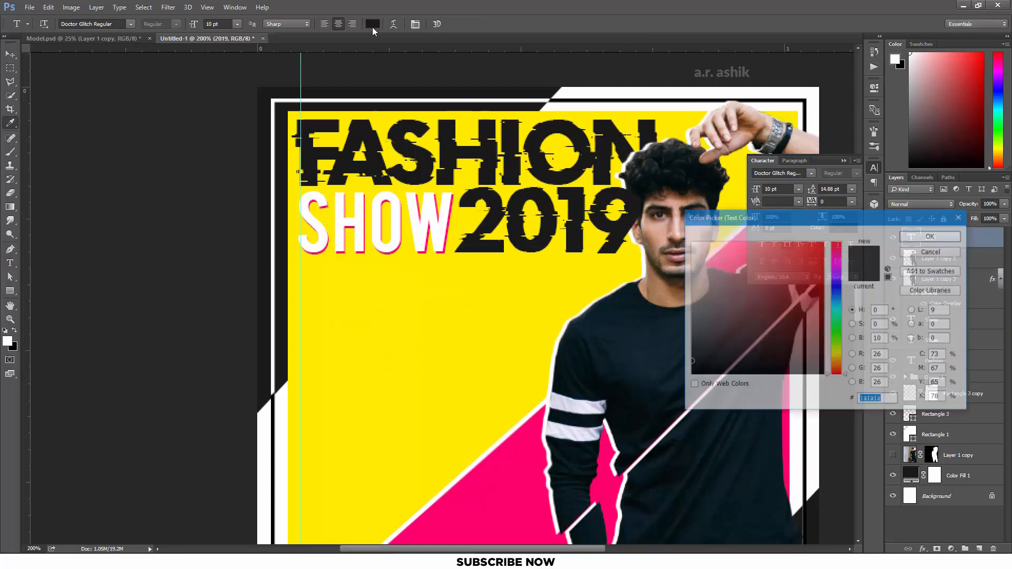
{"action": "left_click", "coordinate": [483, 505]}
{"action": "key", "text": "Return"}
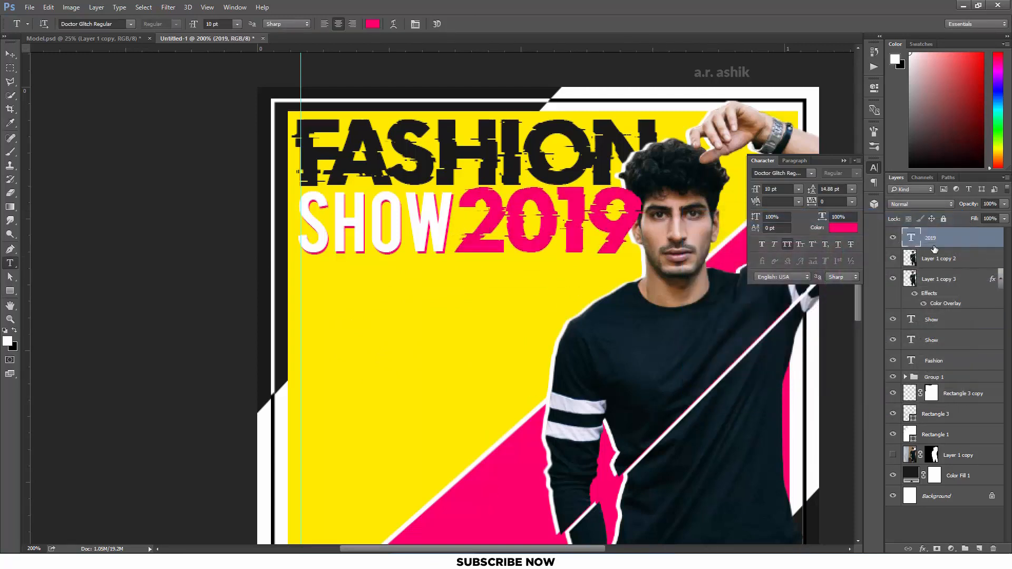
Move the 2019 text right and slightly down so it overlaps the model's face, leaving a gap after SHOW
{"action": "key", "text": "ctrl+t"}
{"action": "left_click_drag", "start_coordinate": [614, 226], "coordinate": [654, 225]}
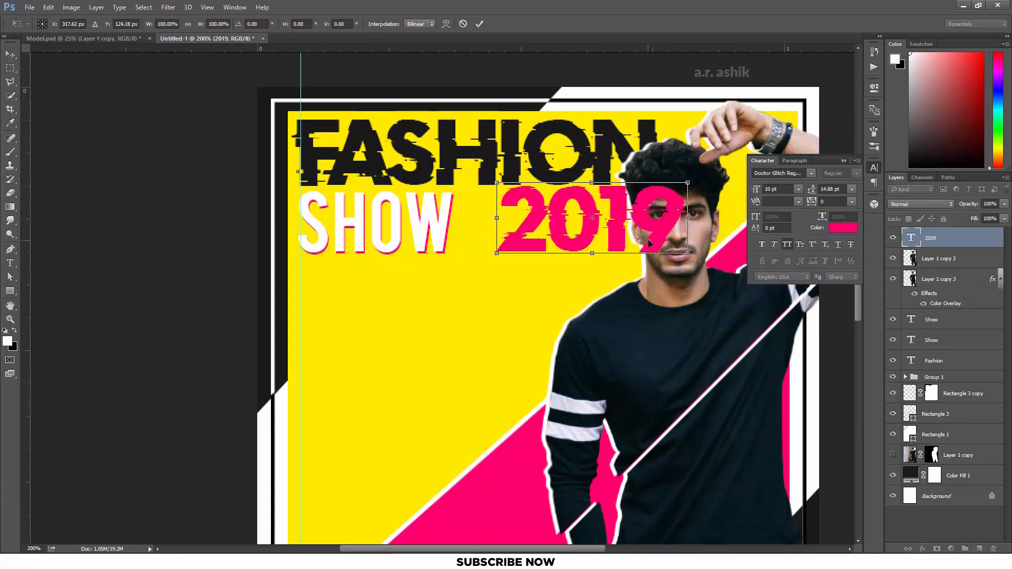
{"action": "key", "text": "Right"}
{"action": "key", "text": "Right"}
{"action": "key", "text": "Down"}
{"action": "key", "text": "Down"}
{"action": "key", "text": "Down"}
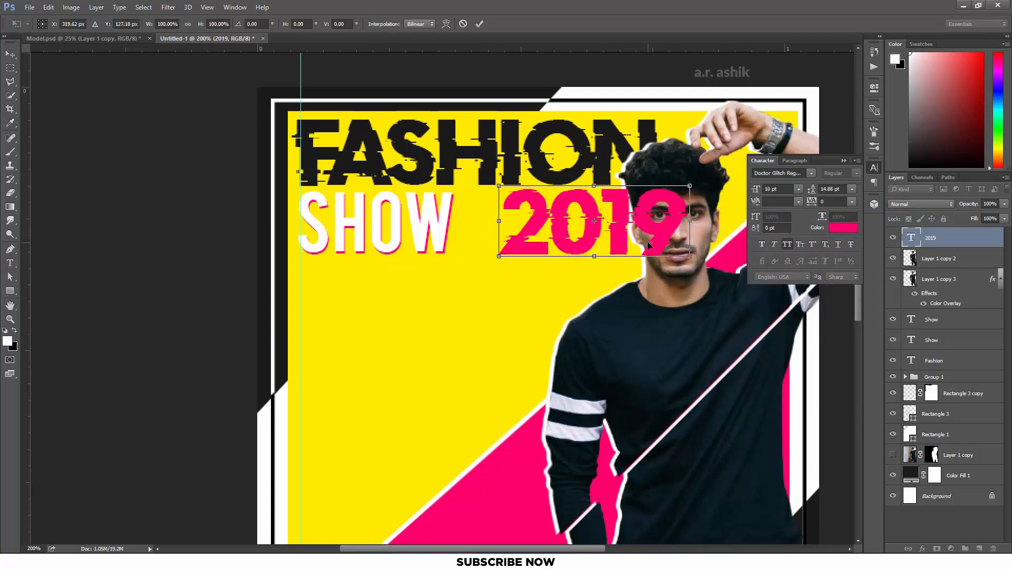
{"action": "key", "text": "Return"}
Scale both SHOW text layers up together to 11.03 pt so they fill the space before 2019
{"action": "left_click", "coordinate": [932, 319]}
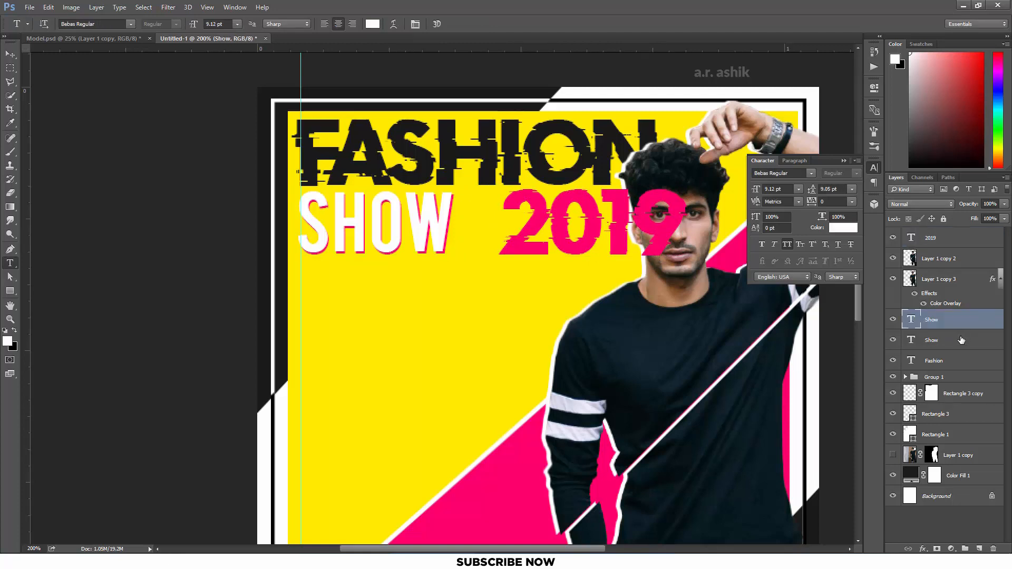
{"action": "left_click", "coordinate": [931, 340], "text": "shift"}
{"action": "key", "text": "ctrl+t"}
{"action": "left_click_drag", "start_coordinate": [454, 254], "coordinate": [489, 263]}
{"action": "key", "text": "Return"}
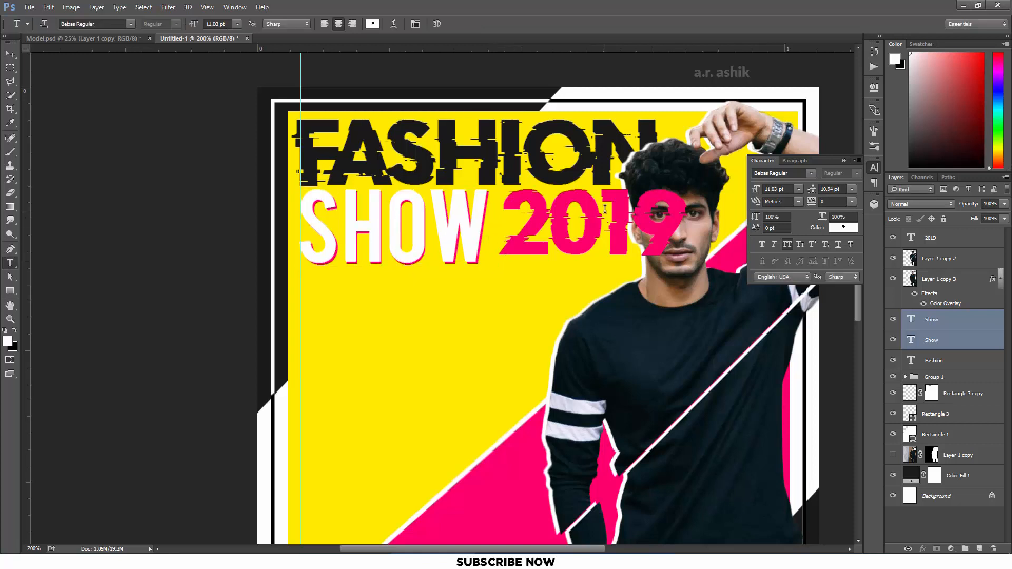
Try enlarging the 2019 text to 12 pt and undo the size change
{"action": "double_click", "coordinate": [605, 210]}
{"action": "type", "text": "12"}
{"action": "key", "text": "Return"}
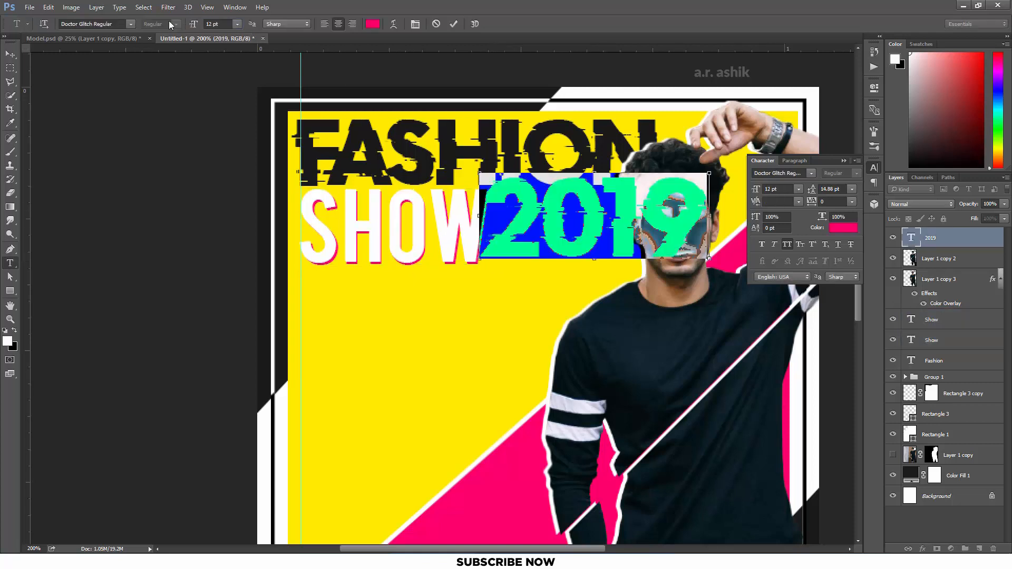
{"action": "key", "text": "ctrl+Return"}
{"action": "key", "text": "ctrl+t"}
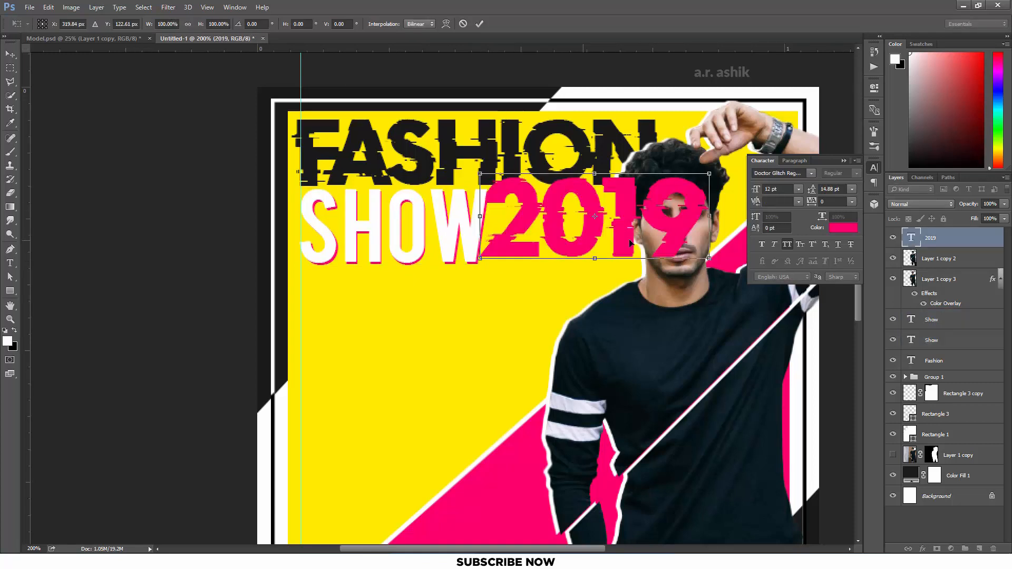
{"action": "key", "text": "Return"}
{"action": "left_click", "coordinate": [930, 328]}
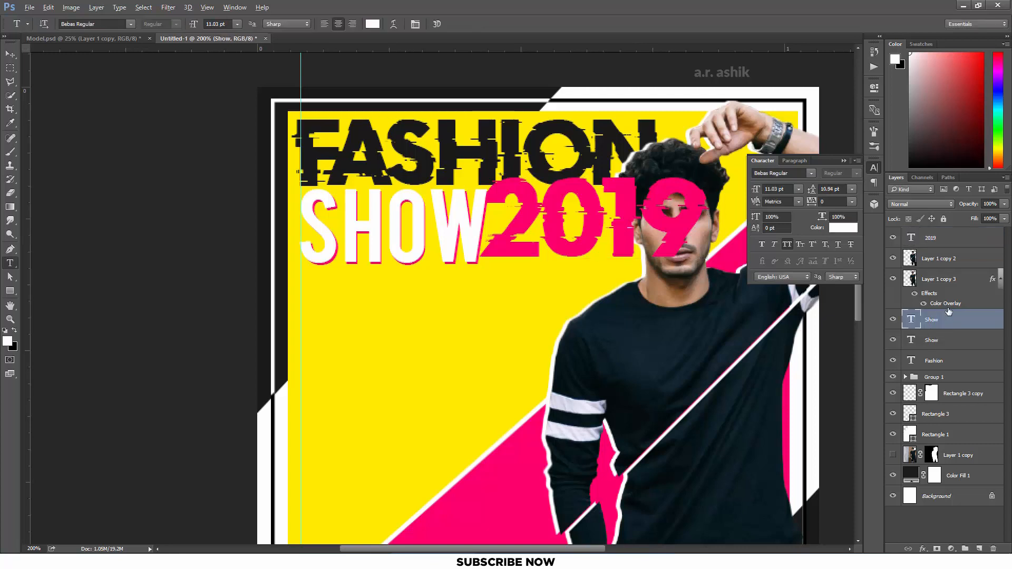
{"action": "key", "text": "ctrl+z"}
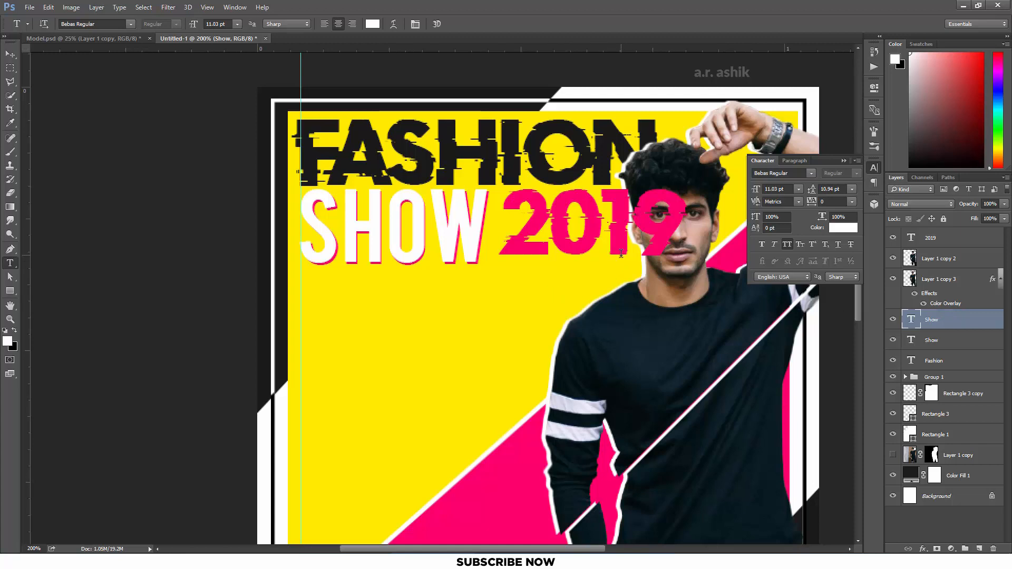
Reduce the height of both SHOW text layers to 95.16% and stretch them slightly wider toward 2019
{"action": "left_click", "coordinate": [968, 341], "text": "shift"}
{"action": "key", "text": "ctrl+t"}
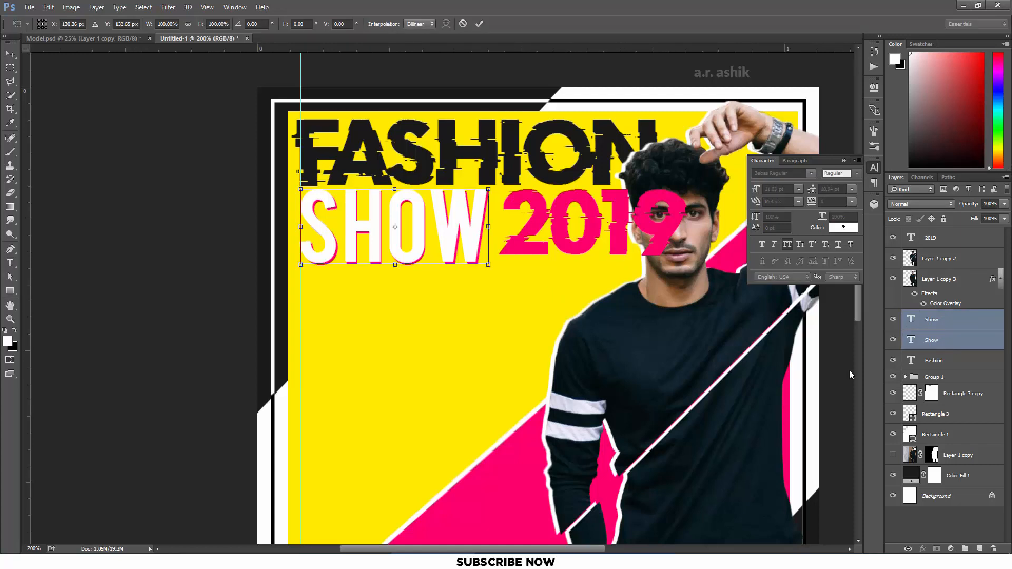
{"action": "left_click_drag", "start_coordinate": [392, 263], "coordinate": [392, 259]}
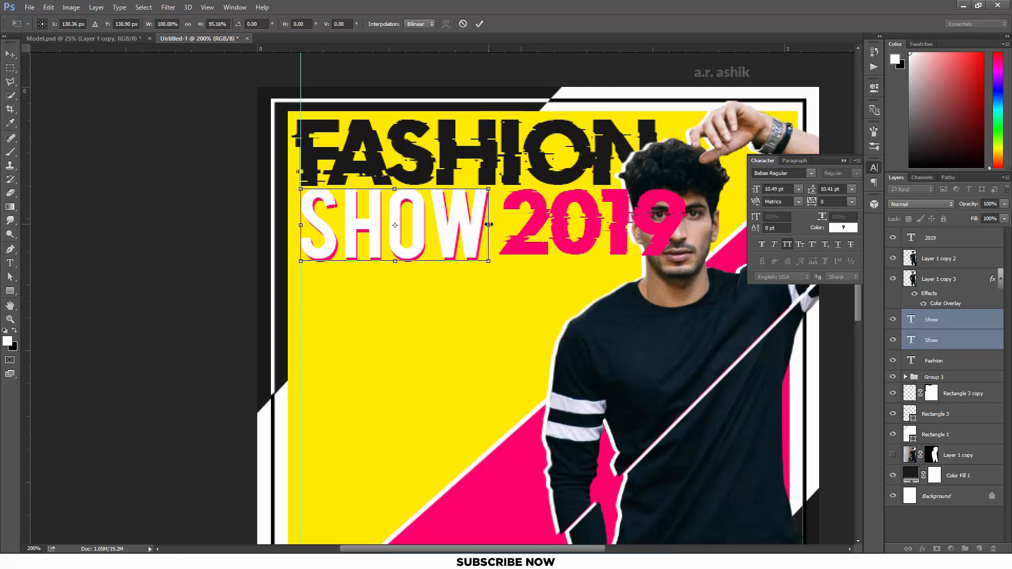
{"action": "left_click_drag", "start_coordinate": [489, 223], "coordinate": [493, 225]}
{"action": "key", "text": "Return"}
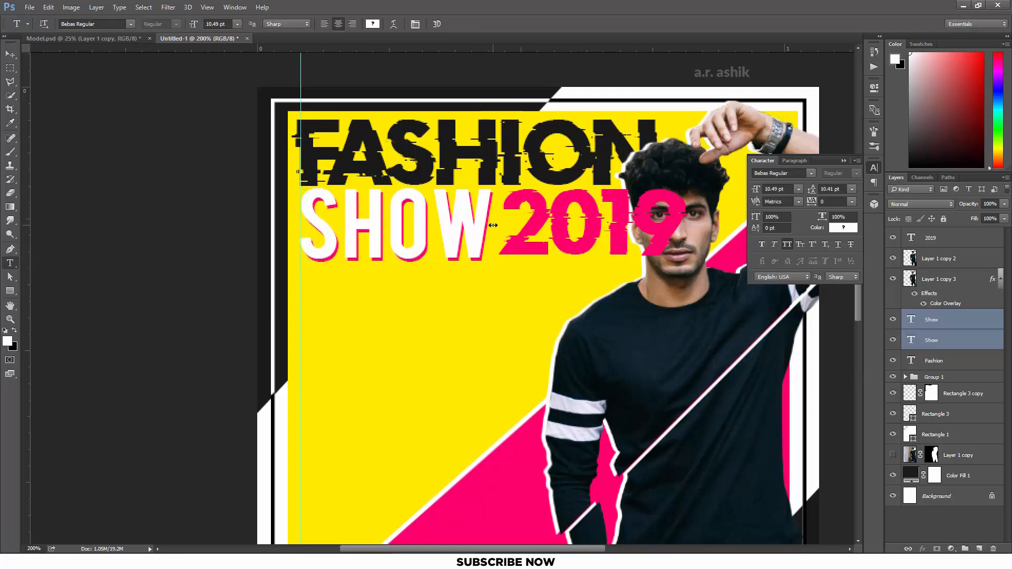
Group the two SHOW text layers, merge a duplicate of the group into one layer, and hide the original group
{"action": "key", "text": "ctrl+minus"}
{"action": "key", "text": "ctrl+minus"}
{"action": "left_click", "coordinate": [943, 324]}
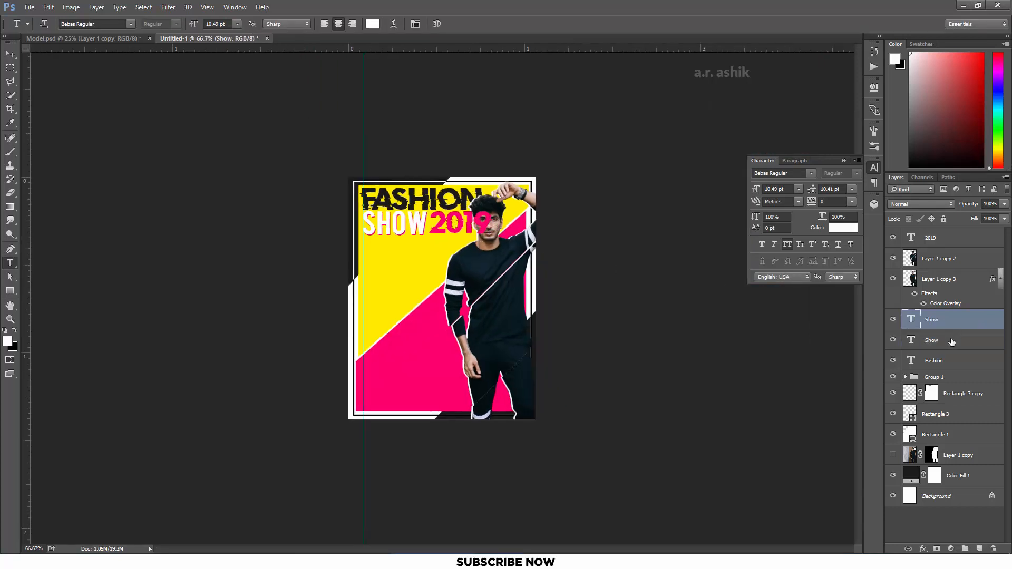
{"action": "left_click", "coordinate": [951, 342], "text": "shift"}
{"action": "key", "text": "ctrl+g"}
{"action": "key", "text": "ctrl+j"}
{"action": "right_click", "coordinate": [915, 320]}
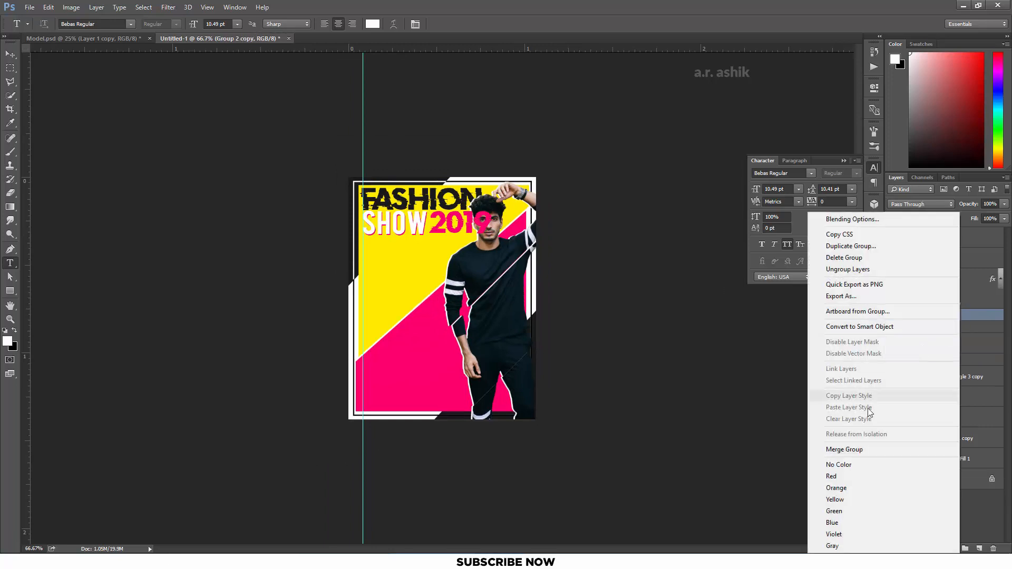
{"action": "left_click", "coordinate": [833, 450]}
Select the lower diagonal part of the merged SHOW text with the Polygonal Lasso and shift it slightly for a sliced look
{"action": "key", "text": "ctrl+plus"}
{"action": "key", "text": "ctrl+plus"}
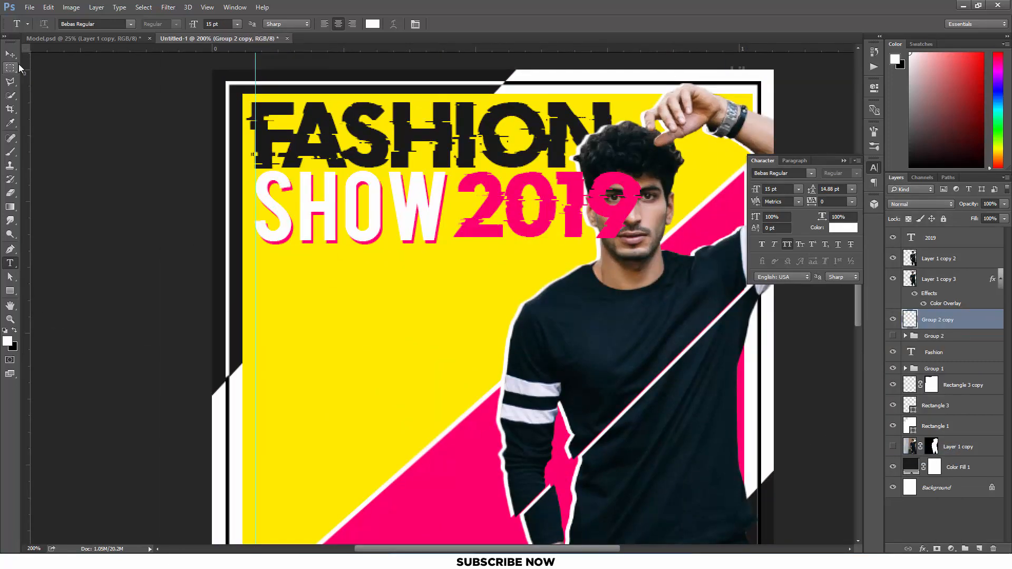
{"action": "left_click_drag", "start_coordinate": [10, 81], "coordinate": [52, 91]}
{"action": "left_click", "coordinate": [448, 142]}
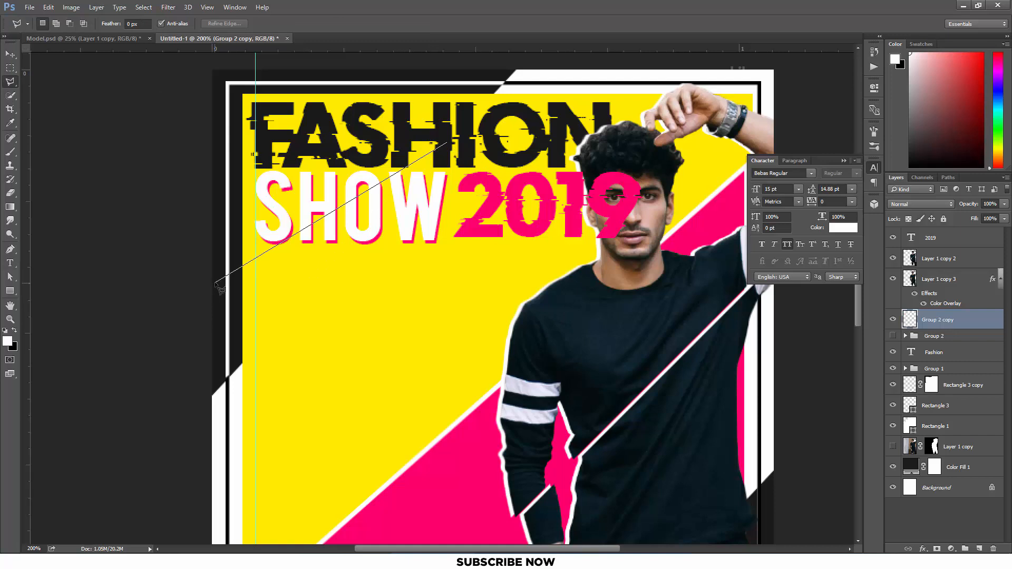
{"action": "left_click", "coordinate": [250, 285]}
{"action": "left_click", "coordinate": [472, 251]}
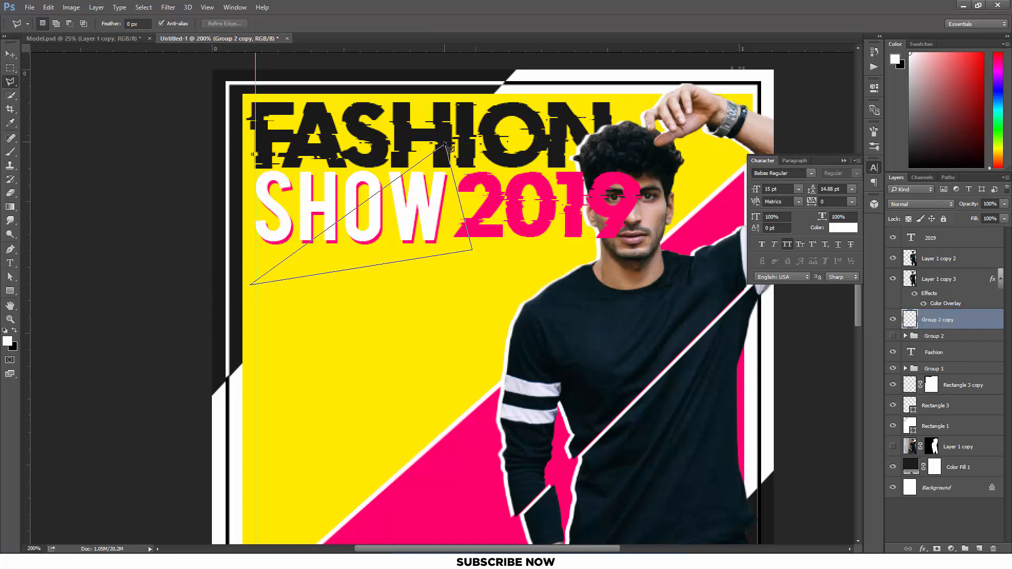
{"action": "left_click", "coordinate": [446, 144]}
{"action": "key", "text": "ctrl+t"}
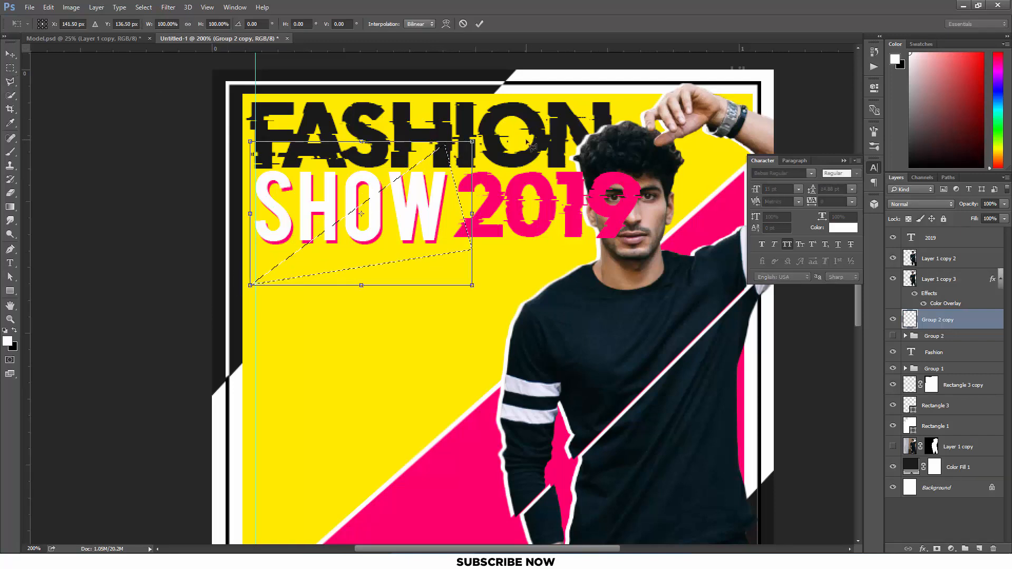
{"action": "key", "text": "Return"}
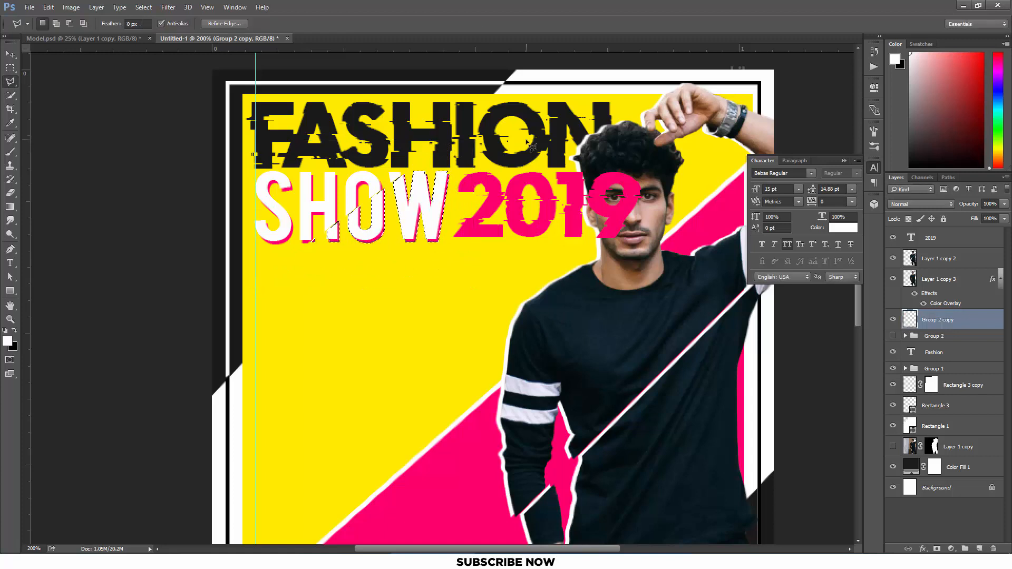
{"action": "key", "text": "ctrl+d"}
Add the text ABOUT US on the yellow panel below SHOW
{"action": "left_click", "coordinate": [10, 263]}
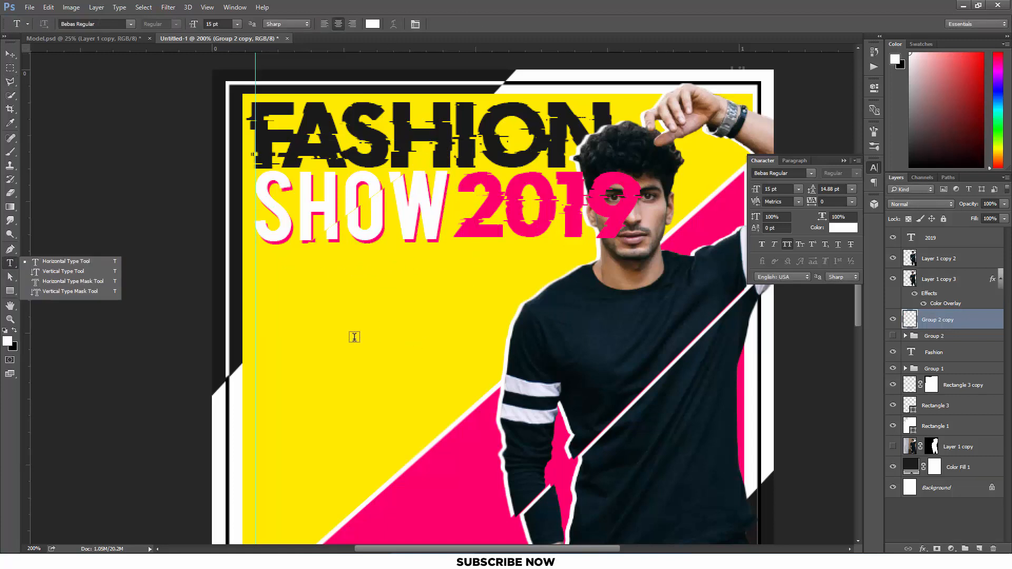
{"action": "left_click", "coordinate": [328, 350]}
{"action": "left_click", "coordinate": [294, 358]}
{"action": "type", "text": "BOUT US"}
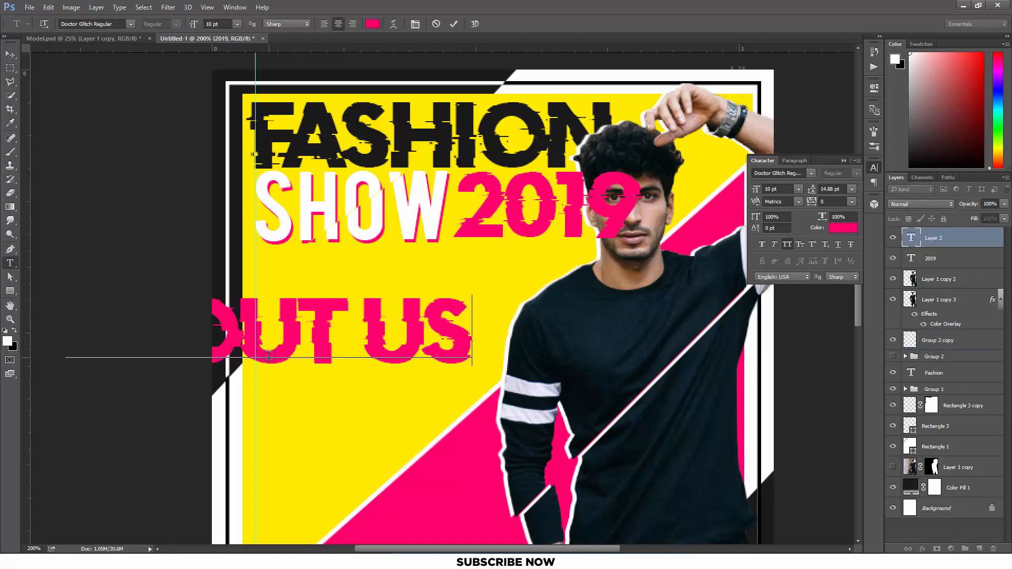
Set the ABOUT US text to 8 pt with automatic leading
{"action": "triple_click", "coordinate": [298, 359]}
{"action": "left_click_drag", "start_coordinate": [757, 190], "coordinate": [789, 193]}
{"action": "left_click", "coordinate": [852, 189]}
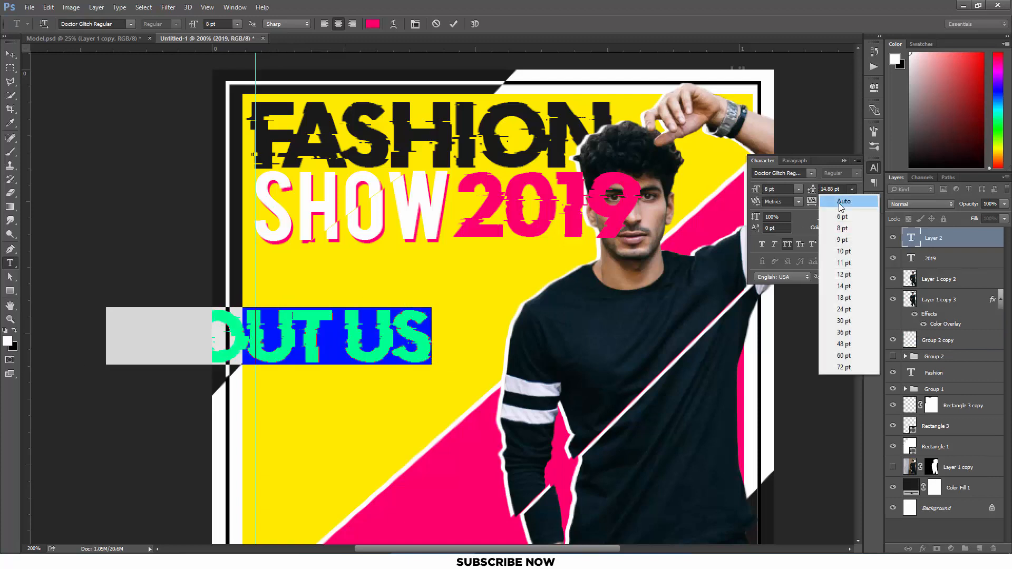
{"action": "left_click", "coordinate": [839, 203]}
Change the ABOUT US text's font to Century Gothic Bold
{"action": "left_click", "coordinate": [812, 174]}
{"action": "type", "text": "centu"}
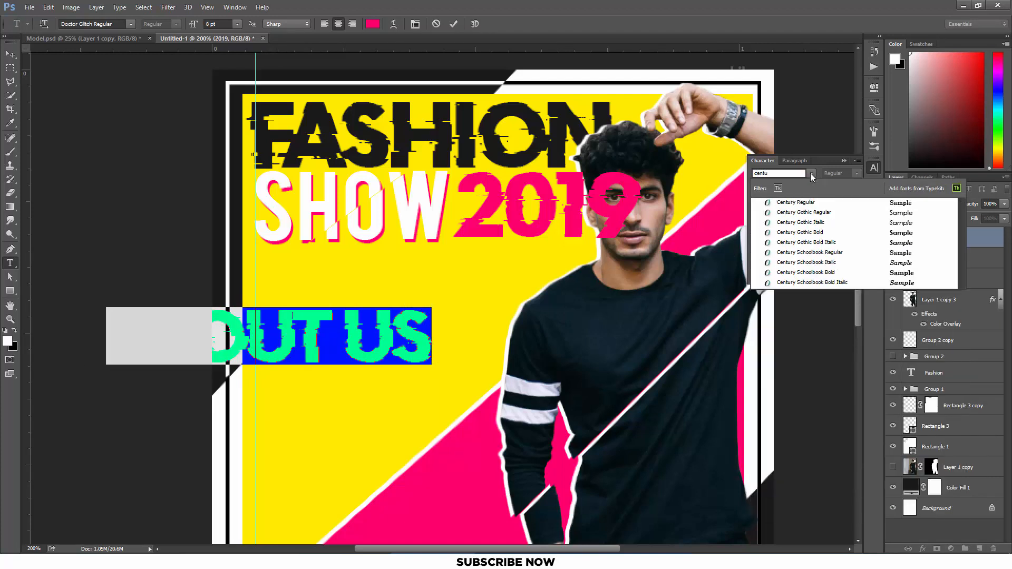
{"action": "key", "text": "Down"}
{"action": "key", "text": "Down"}
{"action": "key", "text": "Down"}
{"action": "key", "text": "Down"}
{"action": "key", "text": "Return"}
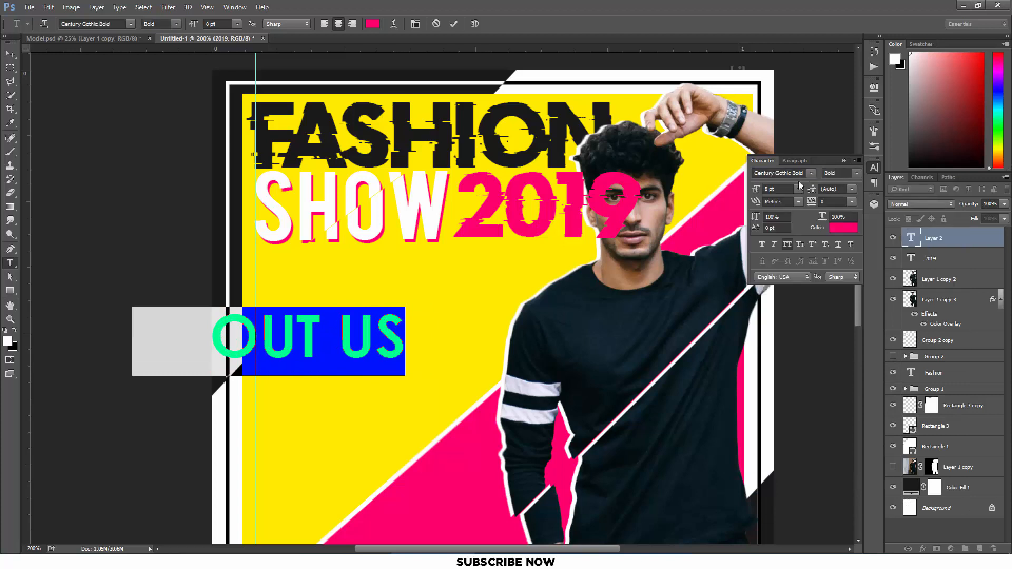
Reduce the ABOUT US text to 5 pt and place it below SHOW on the yellow panel
{"action": "left_click_drag", "start_coordinate": [195, 24], "coordinate": [188, 25]}
{"action": "left_click_drag", "start_coordinate": [410, 361], "coordinate": [482, 305]}
{"action": "key", "text": "ctrl+Return"}
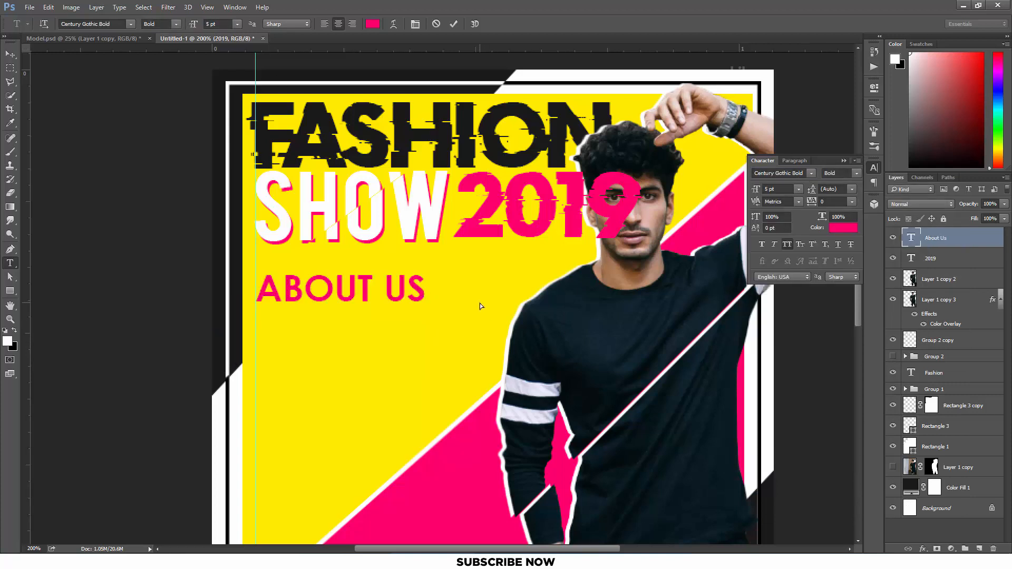
Recolour the ABOUT US text with the near-black sampled from the frame and set its tracking to -50
{"action": "left_click", "coordinate": [371, 24]}
{"action": "left_click", "coordinate": [242, 282]}
{"action": "key", "text": "Return"}
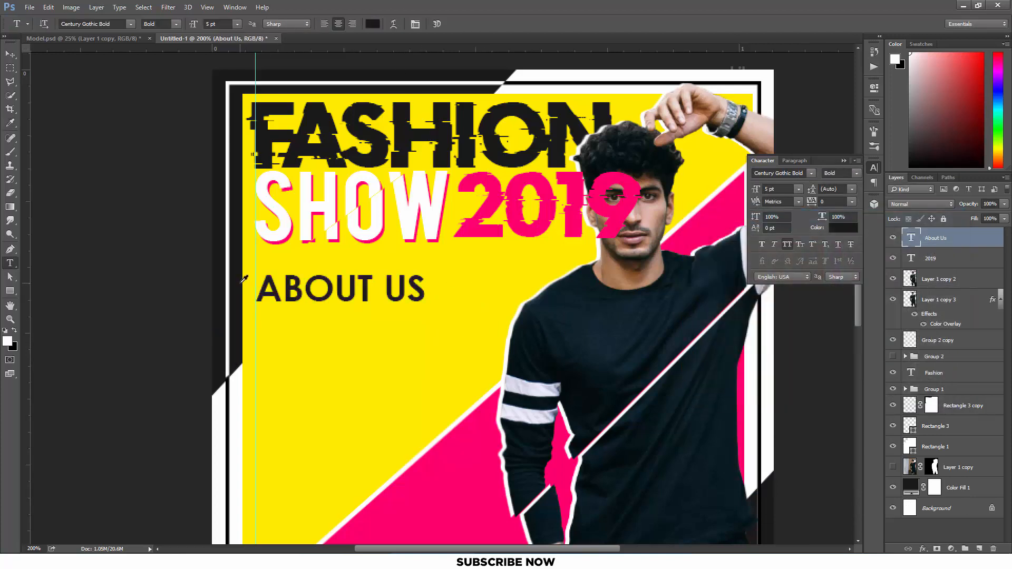
{"action": "left_click", "coordinate": [852, 201]}
{"action": "left_click", "coordinate": [839, 234]}
Set the ABOUT US text to 4 pt and align it with the vertical guide just below SHOW
{"action": "double_click", "coordinate": [401, 289]}
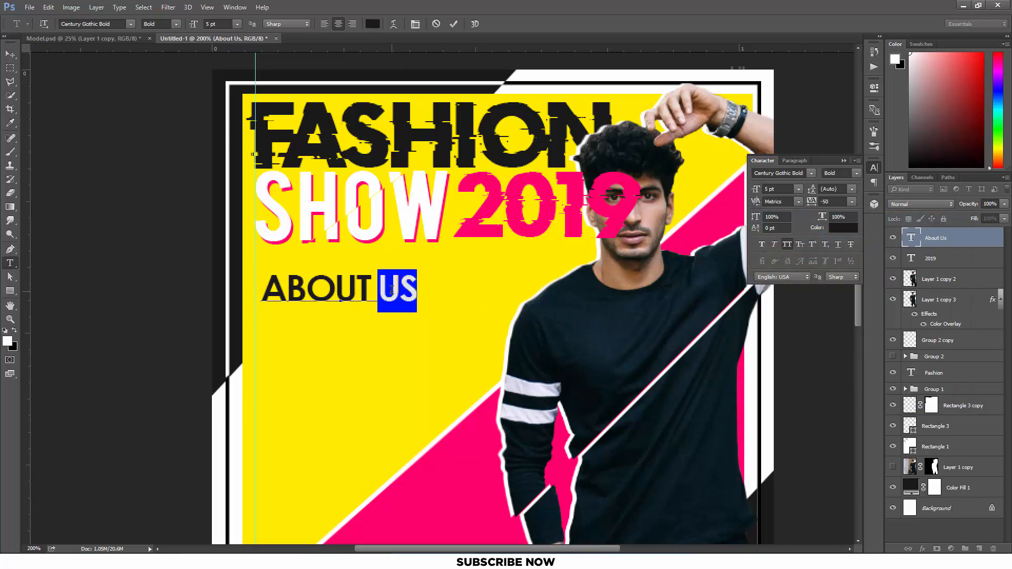
{"action": "left_click", "coordinate": [391, 289]}
{"action": "key", "text": "ctrl+a"}
{"action": "left_click_drag", "start_coordinate": [782, 189], "coordinate": [717, 199]}
{"action": "type", "text": "4"}
{"action": "key", "text": "Return"}
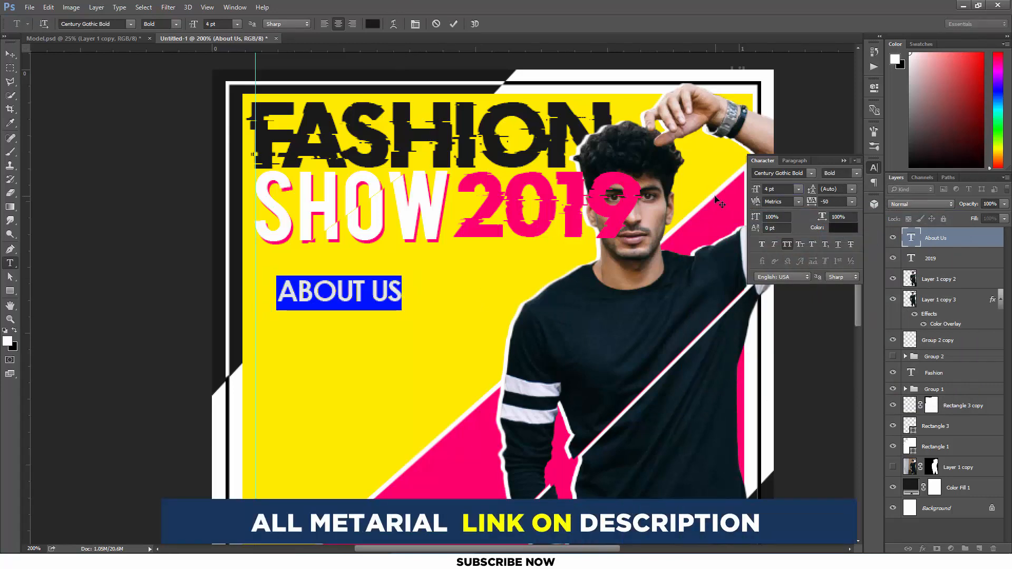
{"action": "left_click", "coordinate": [874, 168]}
{"action": "left_click_drag", "start_coordinate": [425, 360], "coordinate": [405, 343]}
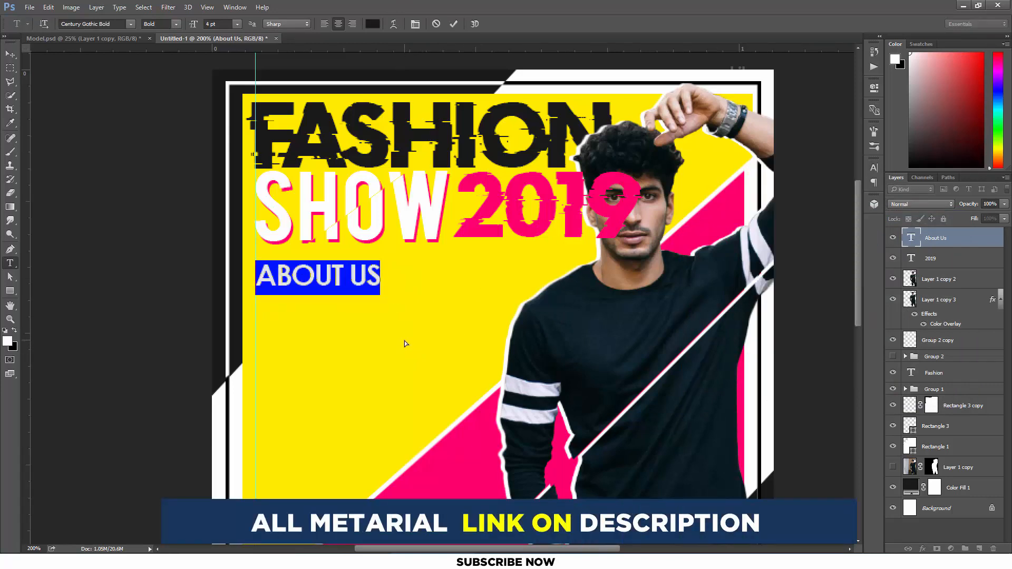
{"action": "key", "text": "ctrl+Return"}
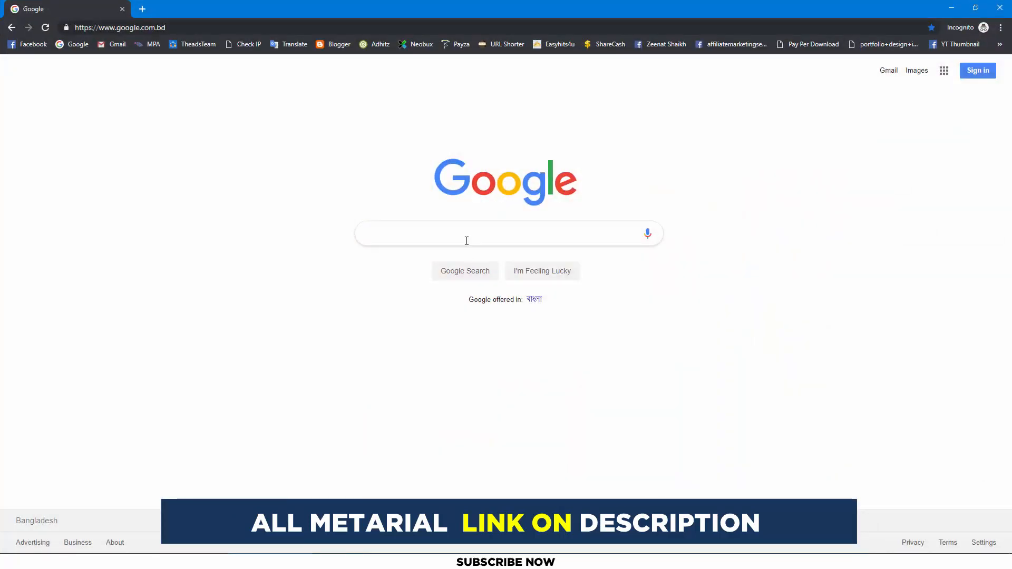
In the browser, search Google for "loren ipsum" and copy the opening sentences of the "What is Lorem Ipsum?" passage from lipsum.com
{"action": "type", "text": "loren ipsum"}
{"action": "key", "text": "Return"}
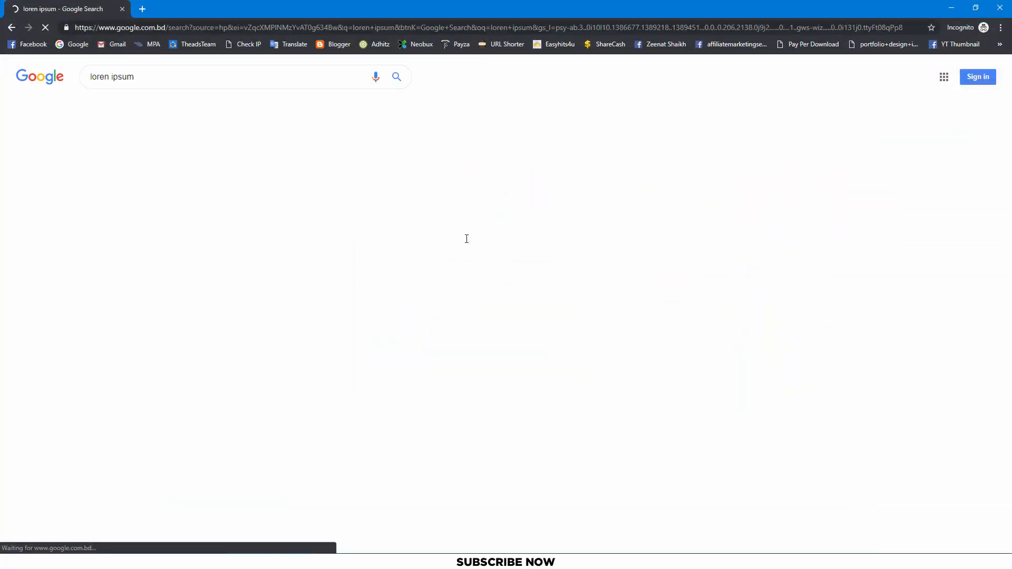
{"action": "left_click", "coordinate": [170, 198]}
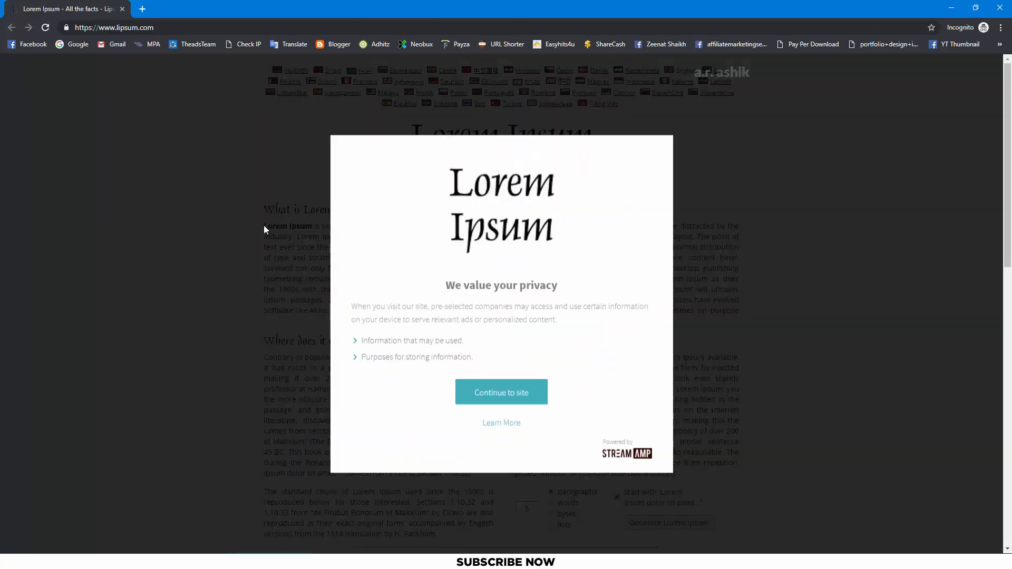
{"action": "left_click", "coordinate": [475, 394]}
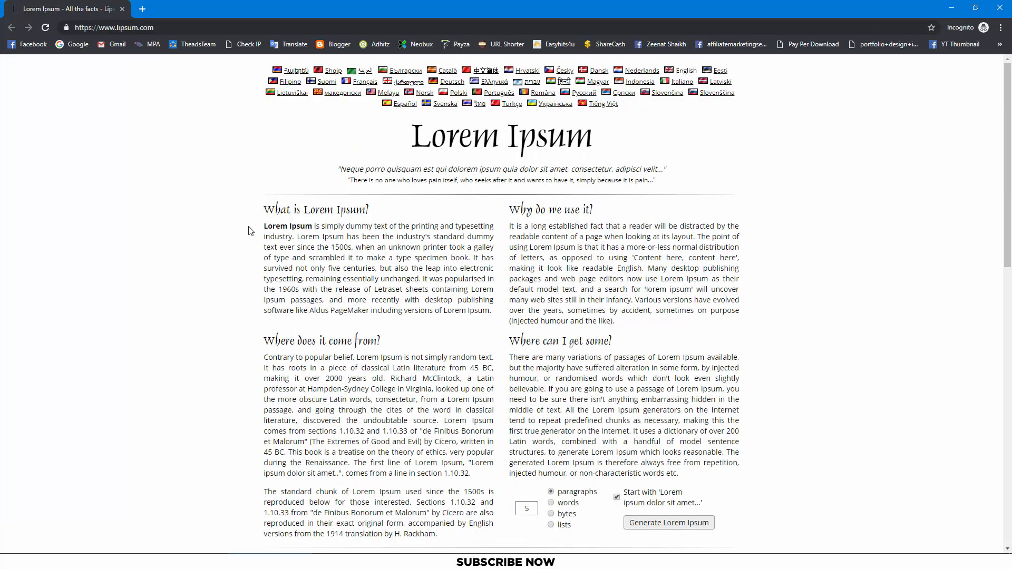
{"action": "left_click_drag", "start_coordinate": [264, 228], "coordinate": [476, 259]}
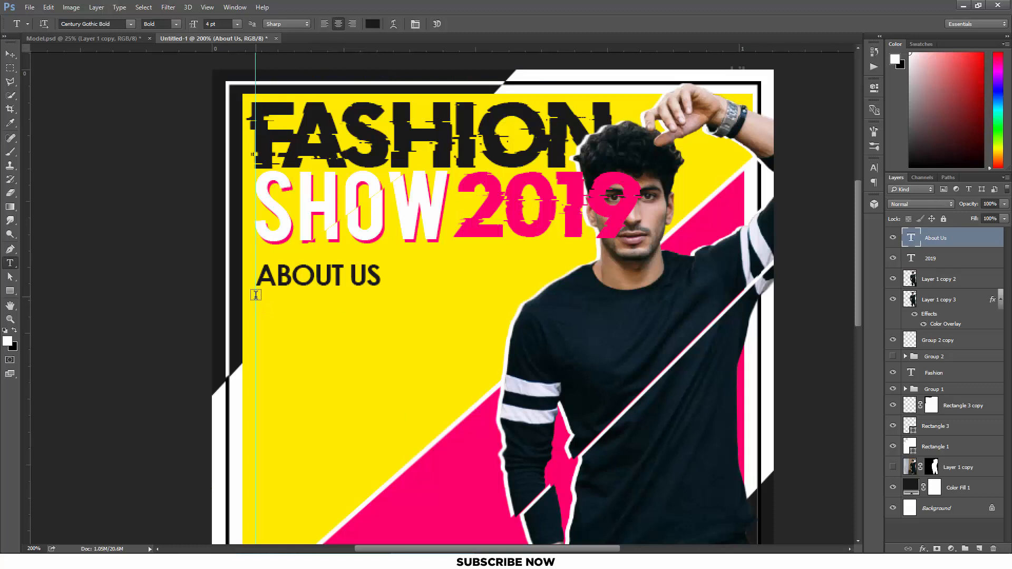
Back in Photoshop, paste the copied passage into a text box below ABOUT US and left-align it
{"action": "left_click_drag", "start_coordinate": [255, 295], "coordinate": [497, 363]}
{"action": "key", "text": "ctrl+v"}
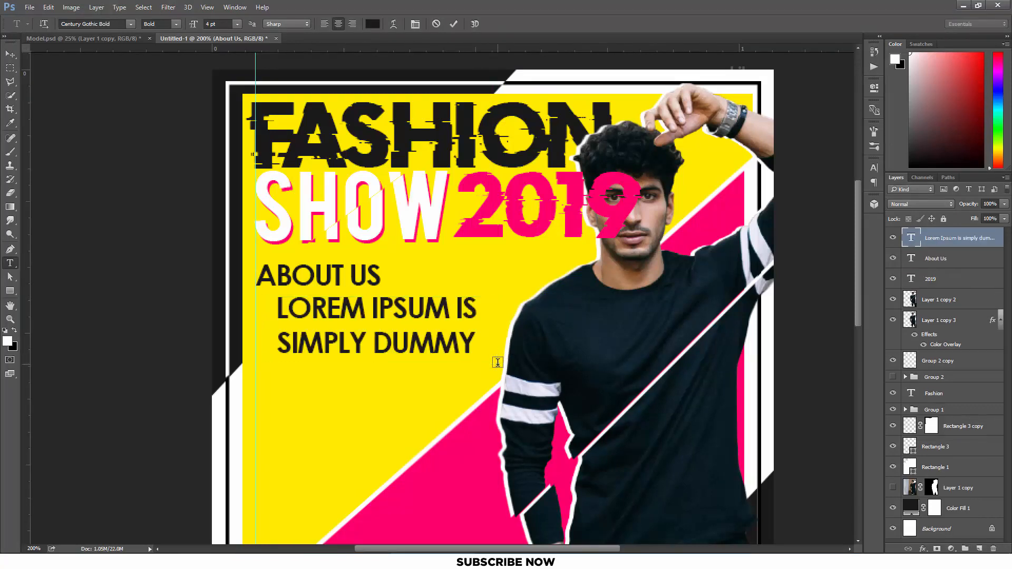
{"action": "key", "text": "ctrl+s"}
{"action": "key", "text": "Escape"}
{"action": "key", "text": "ctrl+a"}
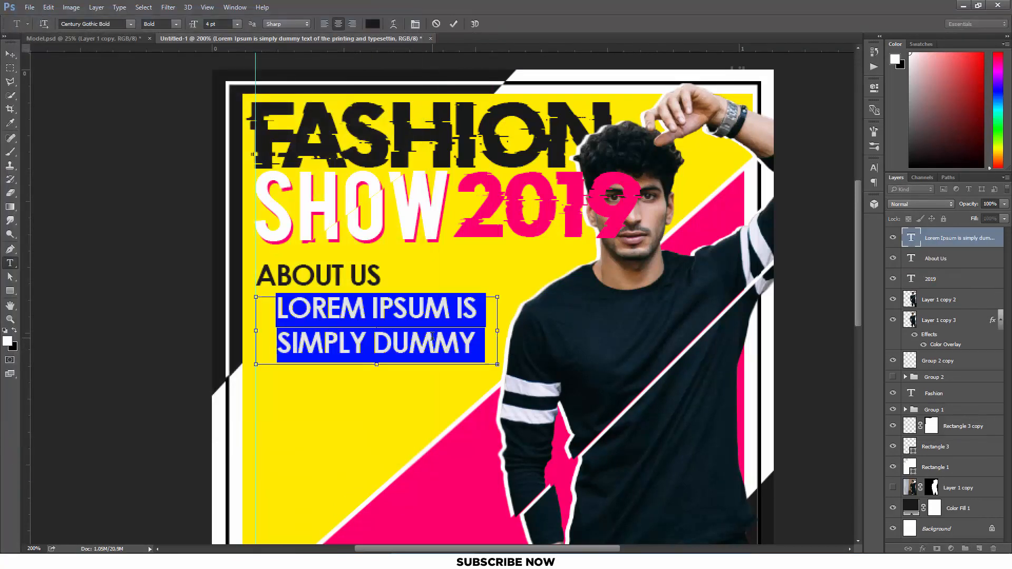
{"action": "left_click", "coordinate": [325, 24]}
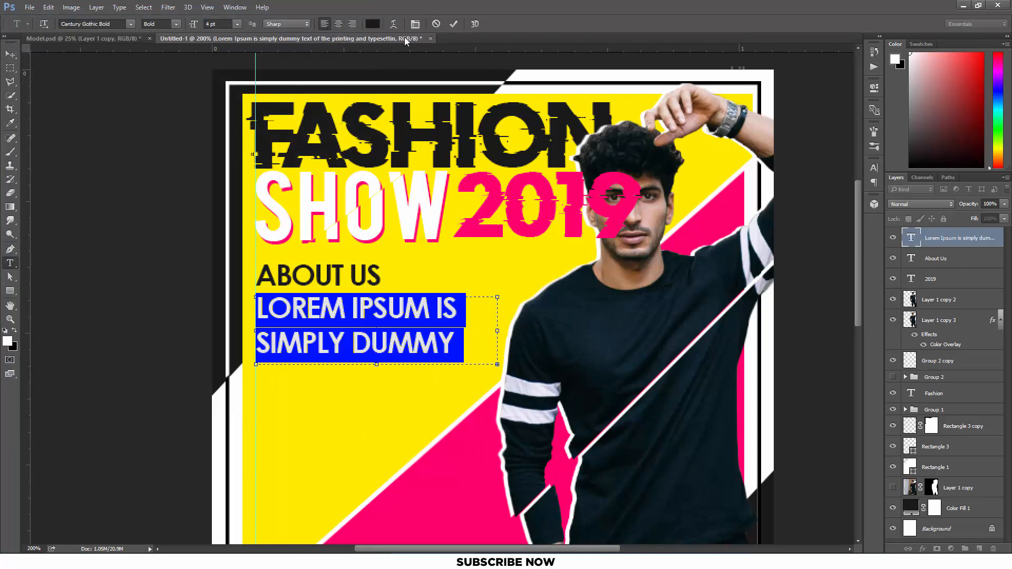
Set the Lorem Ipsum paragraph to 1.2 pt and move it up slightly, closer to ABOUT US
{"action": "type", "text": "0.5"}
{"action": "key", "text": "Return"}
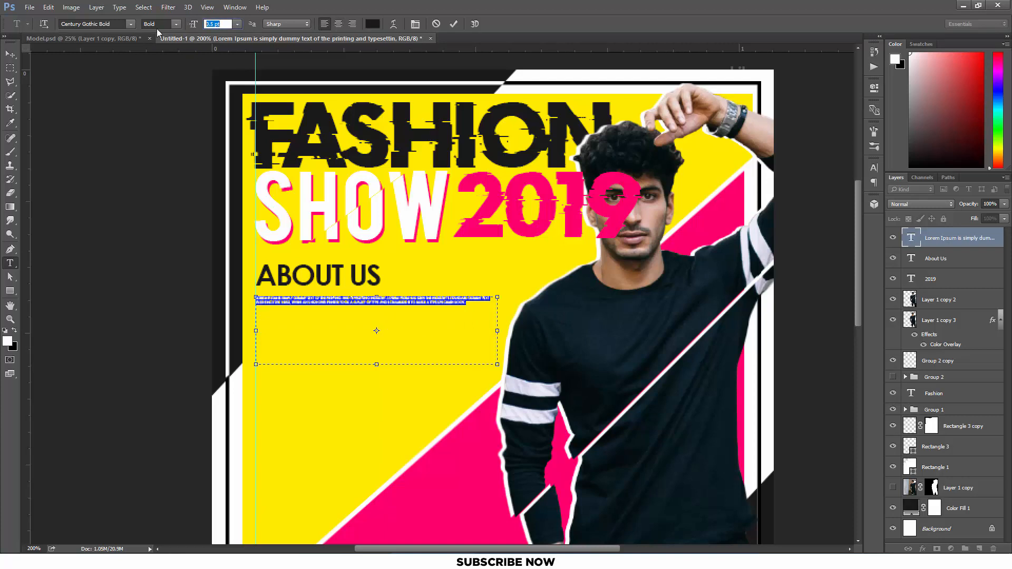
{"action": "type", "text": "1.2"}
{"action": "key", "text": "Return"}
{"action": "key", "text": "ctrl+Return"}
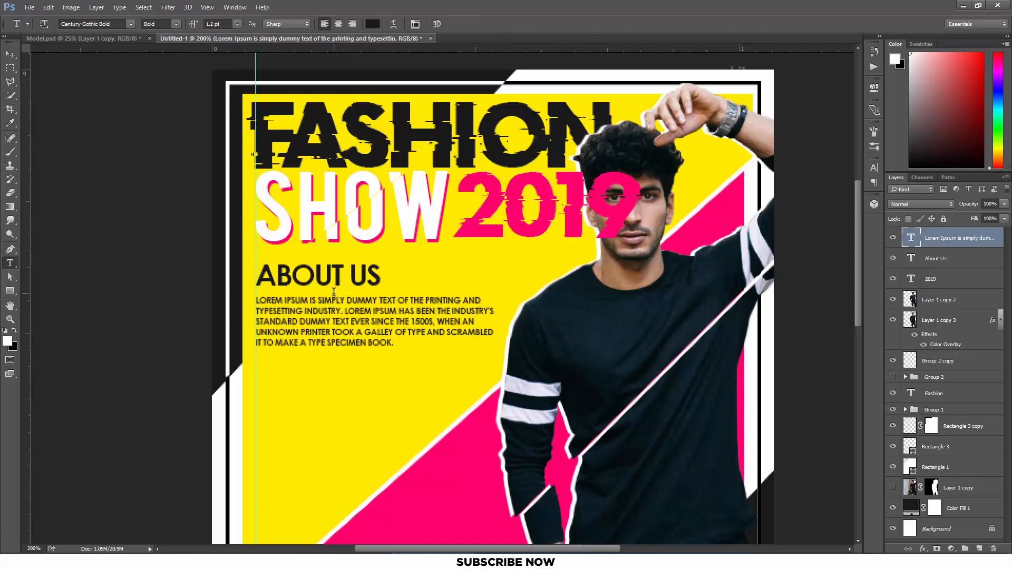
{"action": "key", "text": "ctrl+0"}
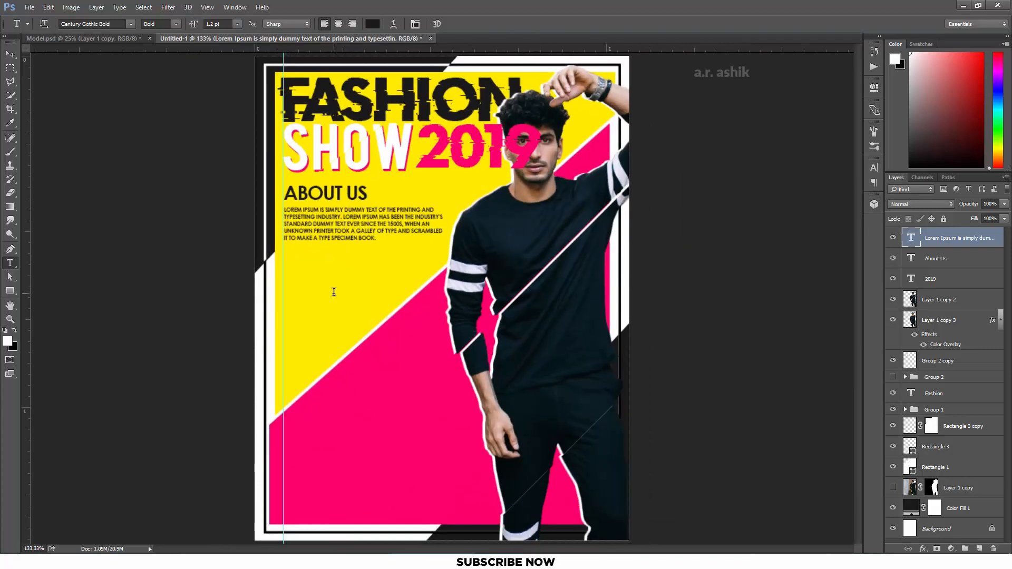
{"action": "left_click_drag", "start_coordinate": [334, 292], "coordinate": [334, 288]}
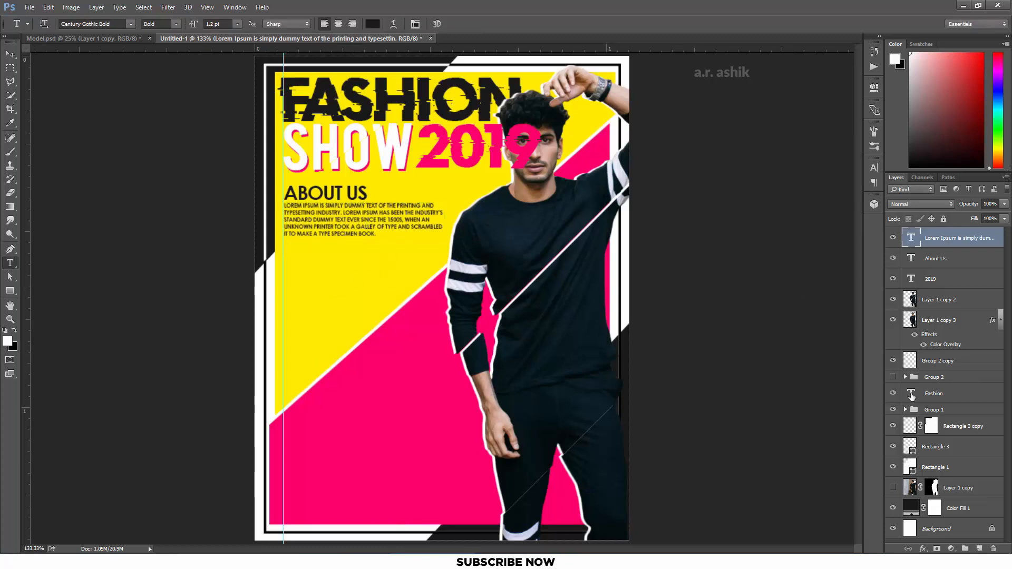
Change the Color Overlay of the yellow panel (Rectangle 2 in Group 1) to the warmer yellow #ffd200
{"action": "left_click", "coordinate": [906, 410]}
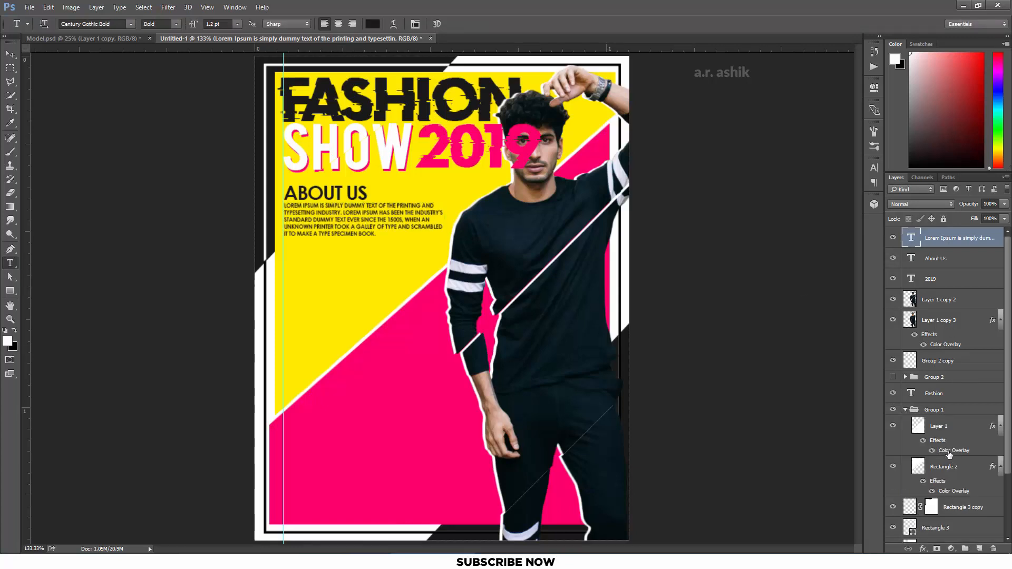
{"action": "double_click", "coordinate": [949, 491]}
{"action": "left_click", "coordinate": [850, 162]}
{"action": "left_click", "coordinate": [837, 357]}
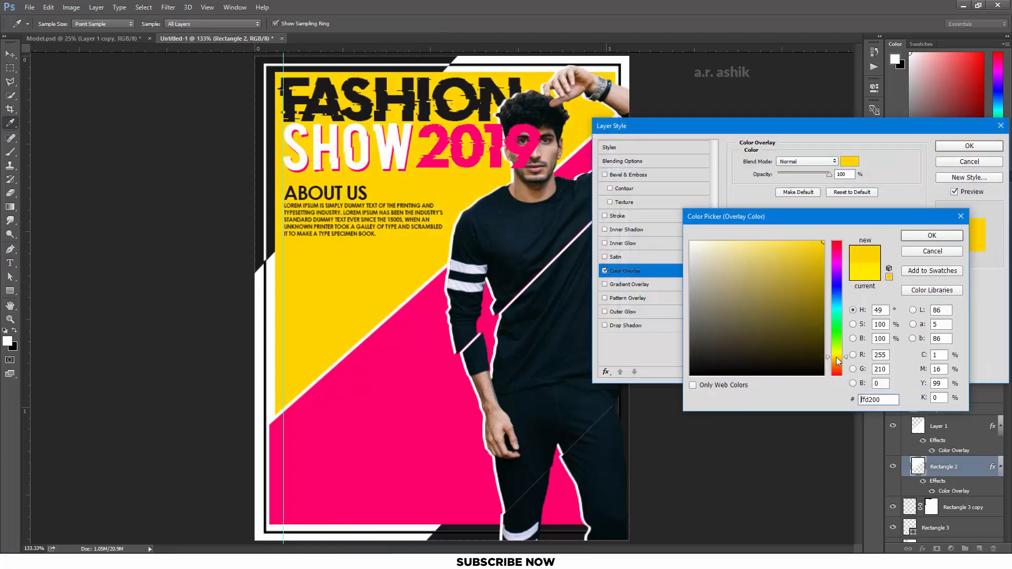
{"action": "left_click", "coordinate": [932, 236]}
{"action": "key", "text": "Return"}
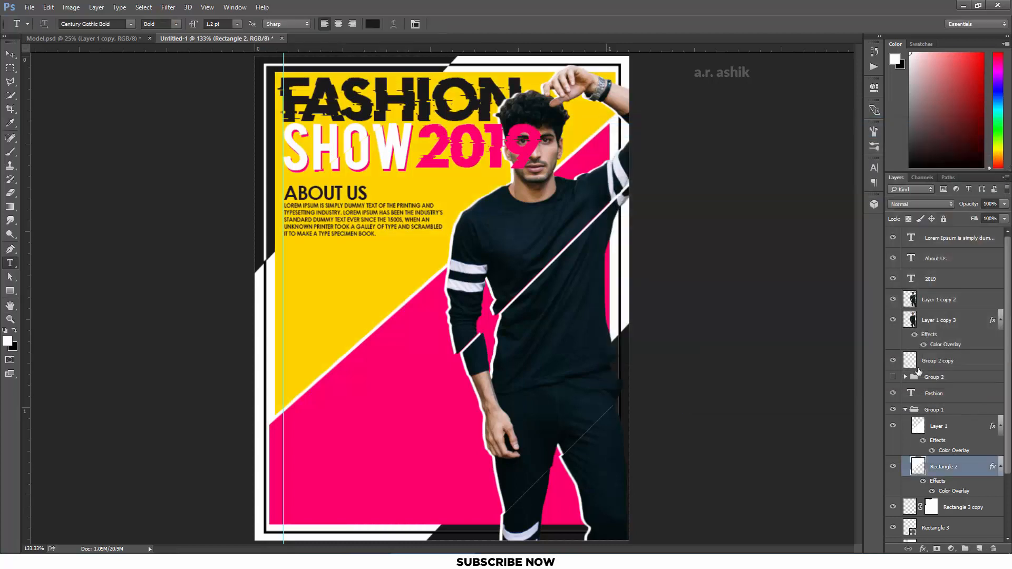
{"action": "left_click", "coordinate": [905, 410]}
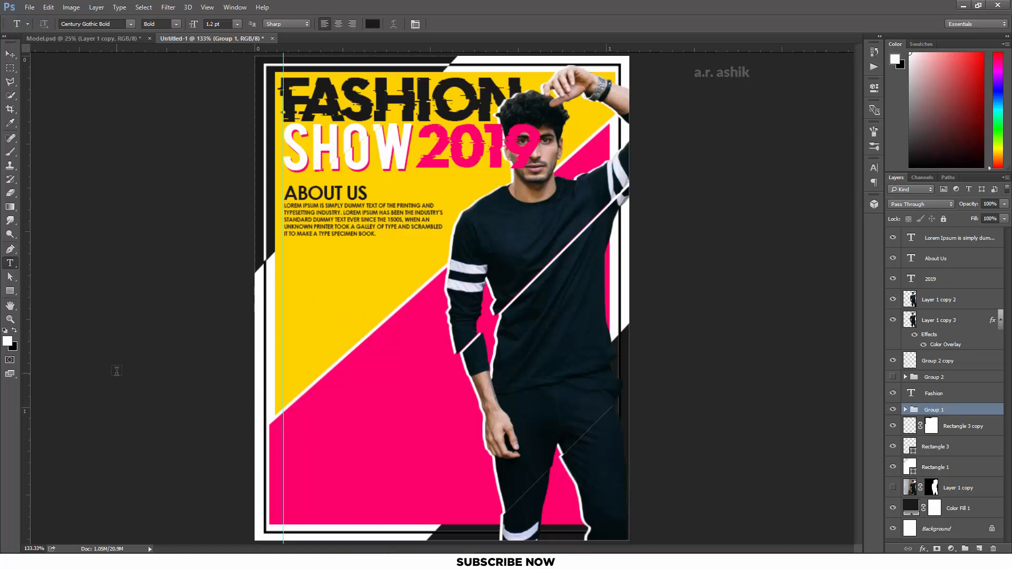
Draw a 45-degree line shape of 300 by 300 px across the poster's lower-left corner and shift it down slightly
{"action": "key", "text": "ctrl+minus"}
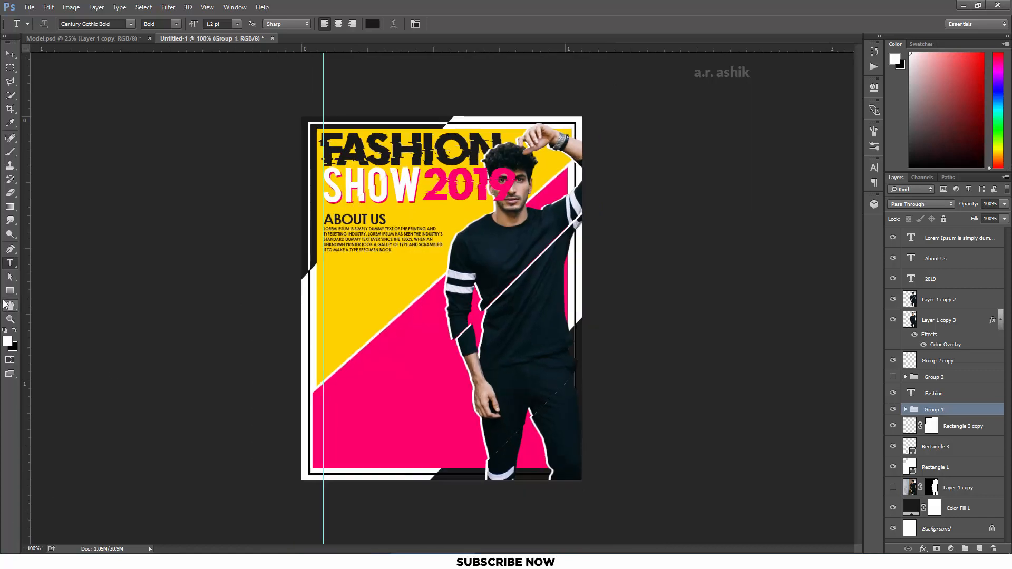
{"action": "right_click", "coordinate": [10, 290]}
{"action": "left_click", "coordinate": [42, 333]}
{"action": "left_click_drag", "start_coordinate": [277, 353], "coordinate": [439, 510]}
{"action": "key", "text": "ctrl+t"}
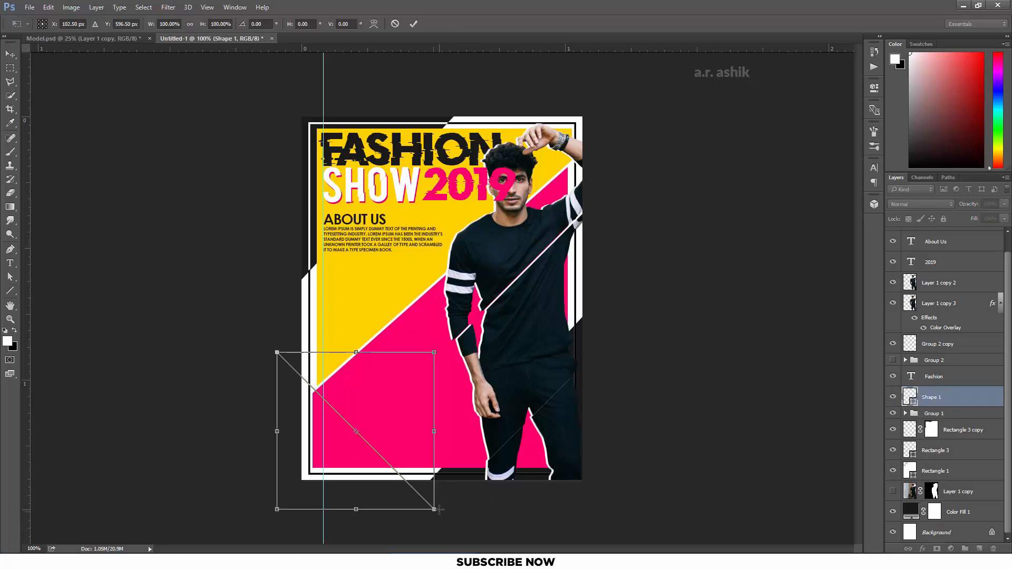
{"action": "left_click_drag", "start_coordinate": [398, 469], "coordinate": [397, 475]}
{"action": "key", "text": "Return"}
{"action": "left_click", "coordinate": [963, 431]}
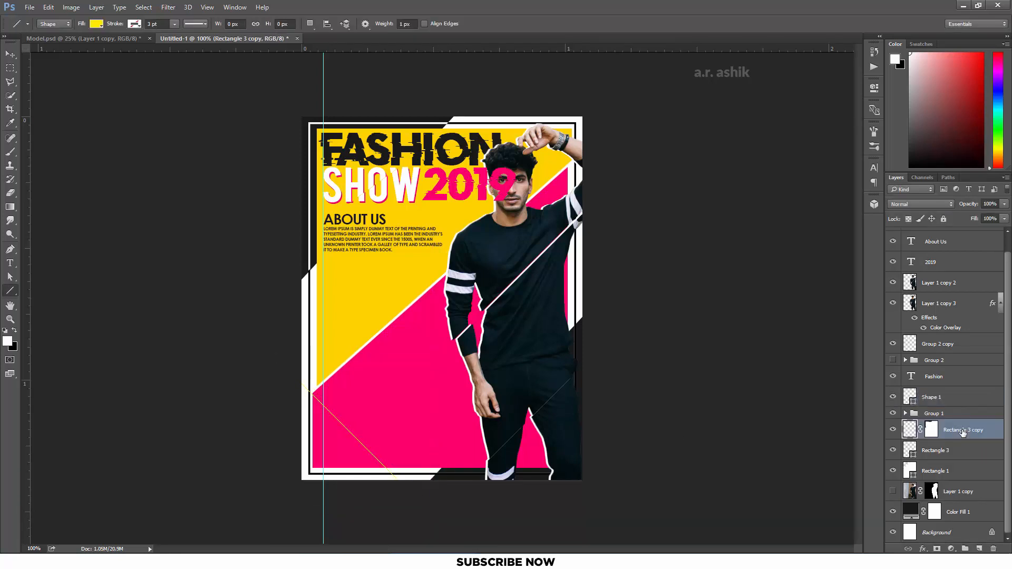
{"action": "left_click", "coordinate": [928, 399]}
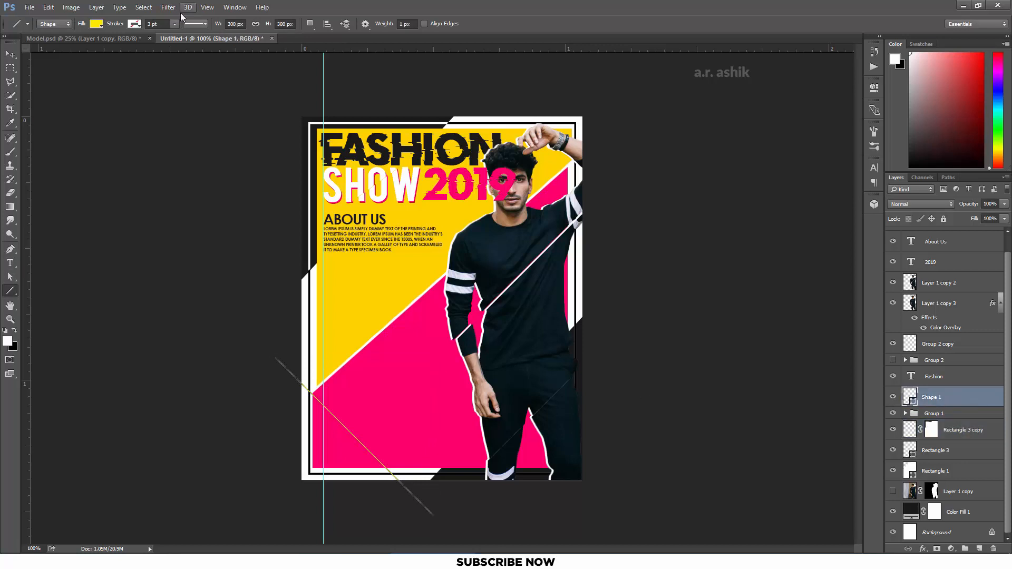
Give the diagonal line no fill and a white stroke 10 pt wide
{"action": "left_click", "coordinate": [96, 23]}
{"action": "left_click", "coordinate": [52, 44]}
{"action": "left_click", "coordinate": [134, 24]}
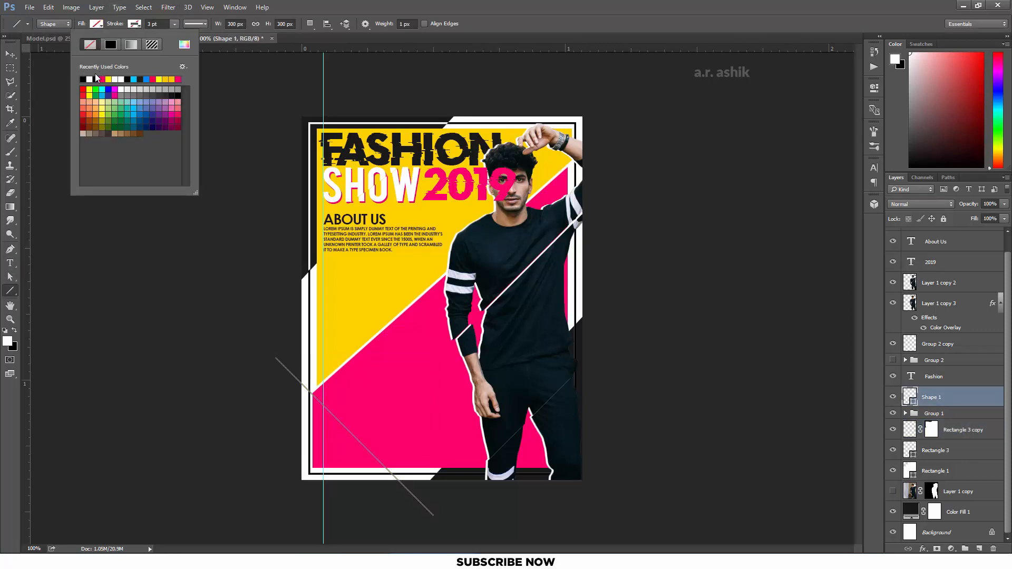
{"action": "left_click", "coordinate": [133, 25]}
{"action": "key", "text": "Return"}
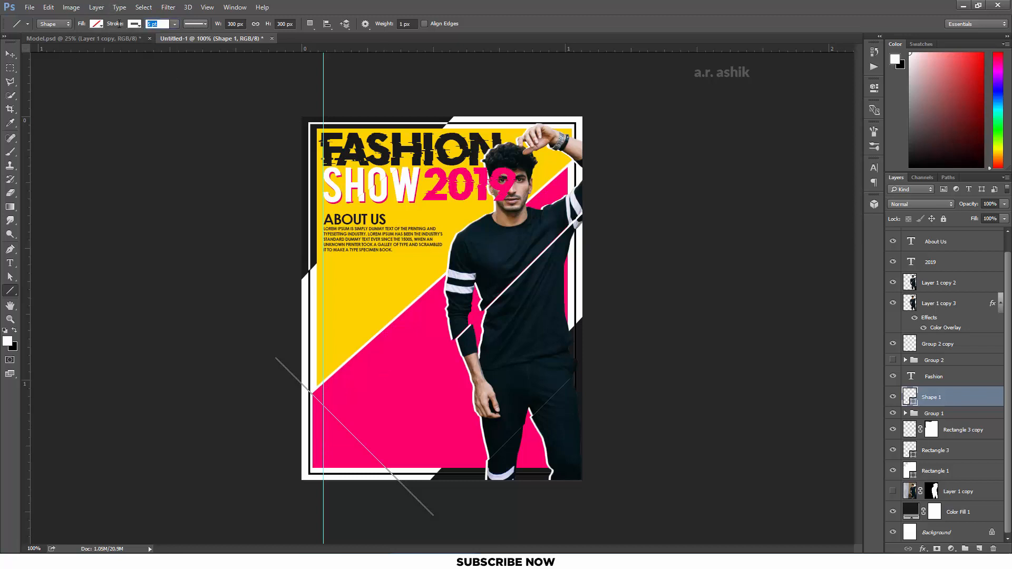
{"action": "type", "text": "10"}
{"action": "key", "text": "Return"}
{"action": "left_click", "coordinate": [969, 430]}
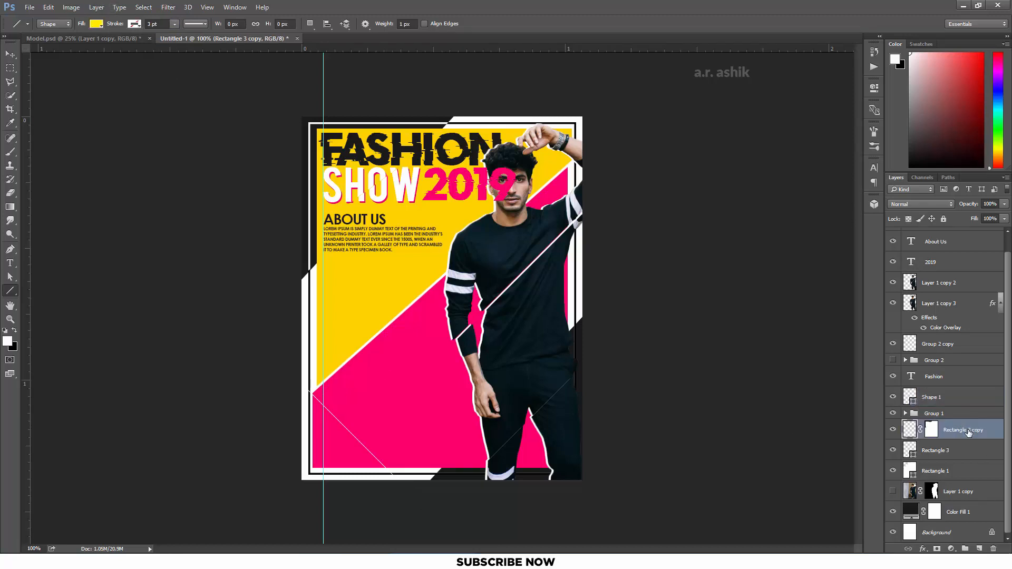
{"action": "left_click", "coordinate": [954, 401]}
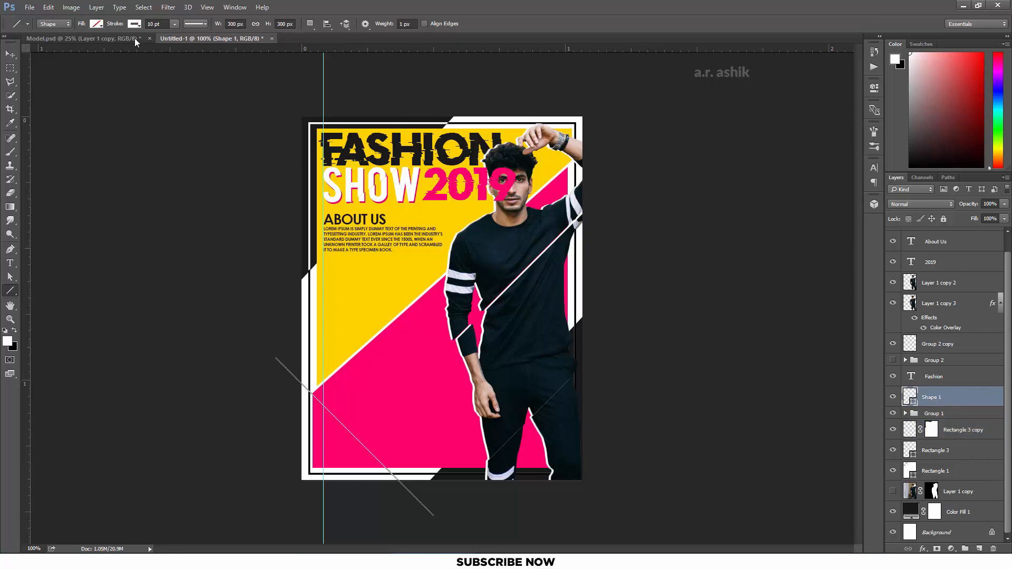
Try the diagonal line without a stroke colour and check it against the pink panel
{"action": "left_click", "coordinate": [134, 24]}
{"action": "left_click", "coordinate": [81, 47]}
{"action": "left_click", "coordinate": [96, 24]}
{"action": "left_click", "coordinate": [296, 3]}
{"action": "key", "text": "ctrl+plus"}
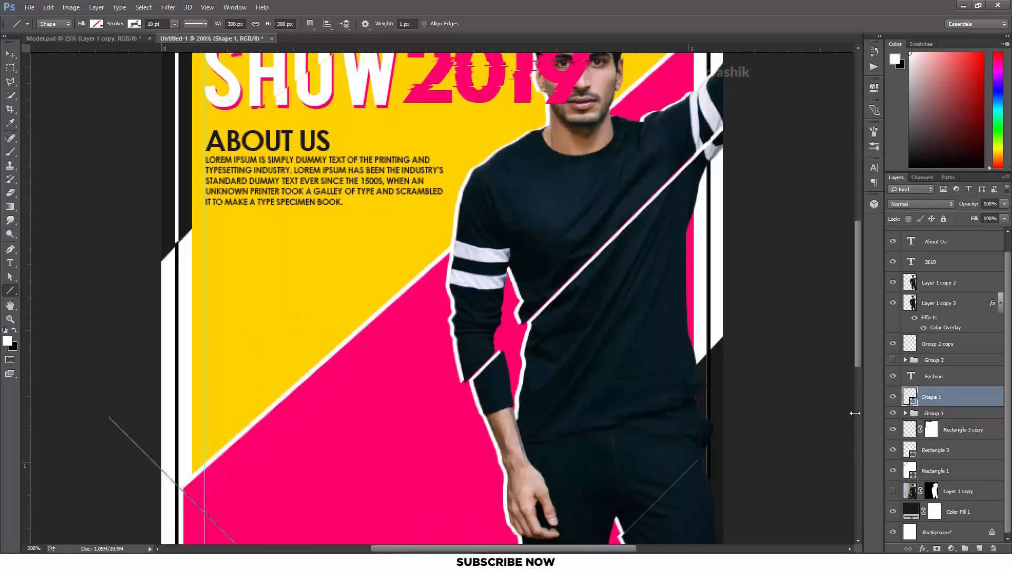
{"action": "left_click_drag", "start_coordinate": [361, 440], "coordinate": [415, 348]}
{"action": "left_click", "coordinate": [949, 412]}
{"action": "left_click", "coordinate": [949, 399]}
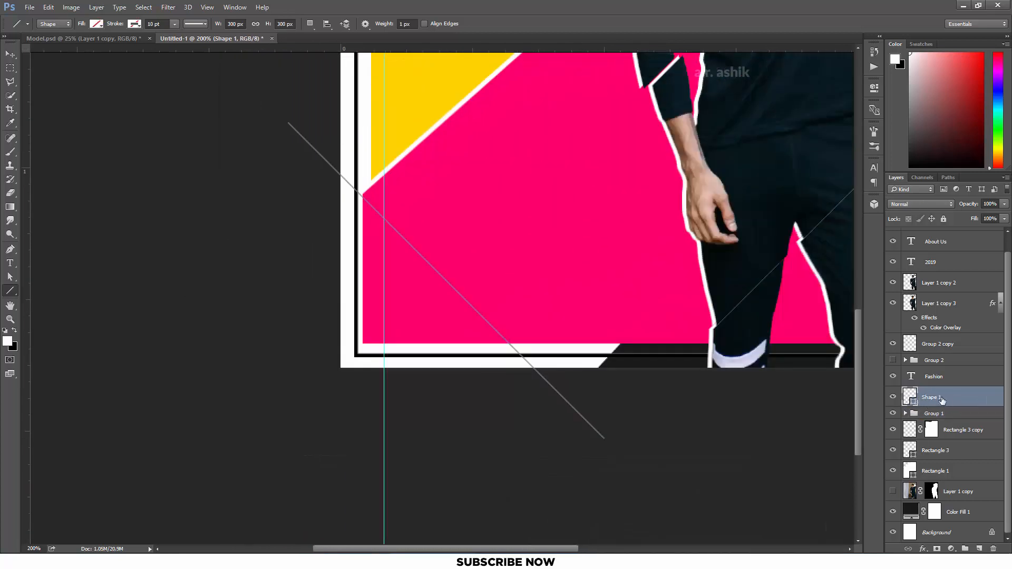
{"action": "left_click", "coordinate": [917, 379]}
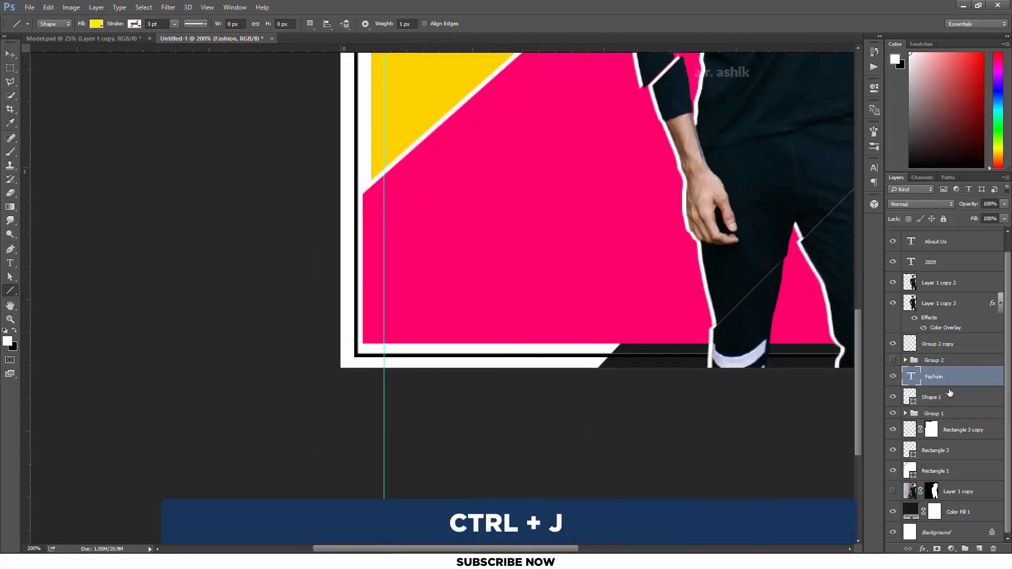
{"action": "left_click", "coordinate": [944, 395]}
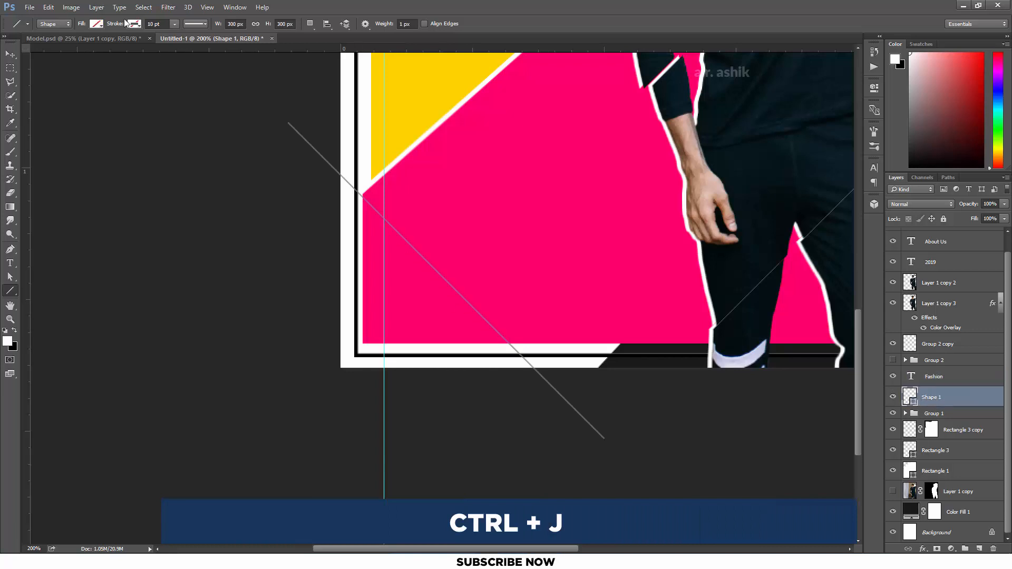
Restore the diagonal line's white stroke and set its width to 20 pt
{"action": "left_click", "coordinate": [97, 24]}
{"action": "left_click", "coordinate": [135, 24]}
{"action": "left_click", "coordinate": [85, 79]}
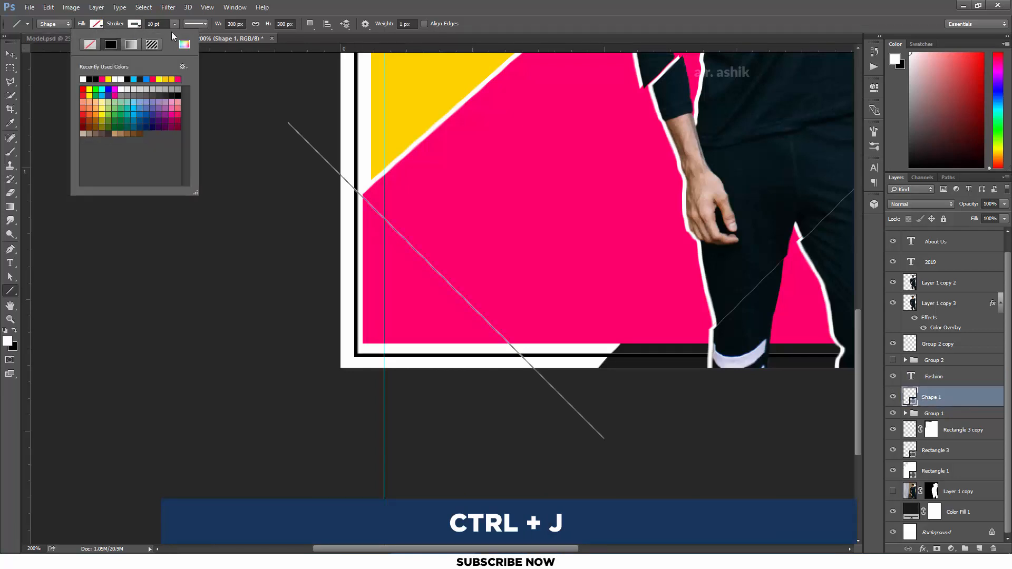
{"action": "left_click", "coordinate": [156, 24]}
{"action": "type", "text": "20"}
{"action": "key", "text": "Return"}
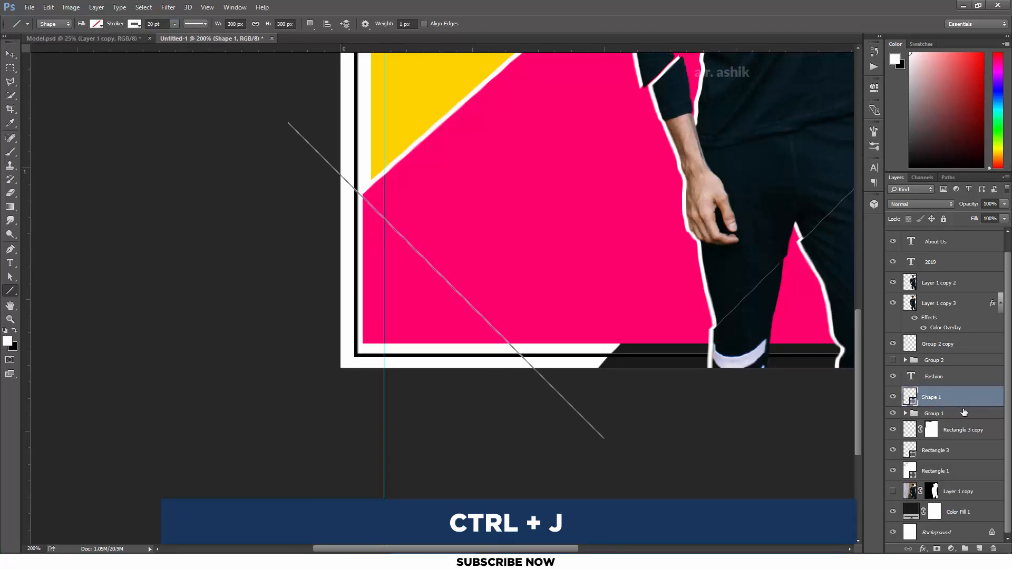
Duplicate the white diagonal line three times, offsetting each copy evenly toward the poster's lower-left corner
{"action": "key", "text": "ctrl+j"}
{"action": "key", "text": "ctrl+t"}
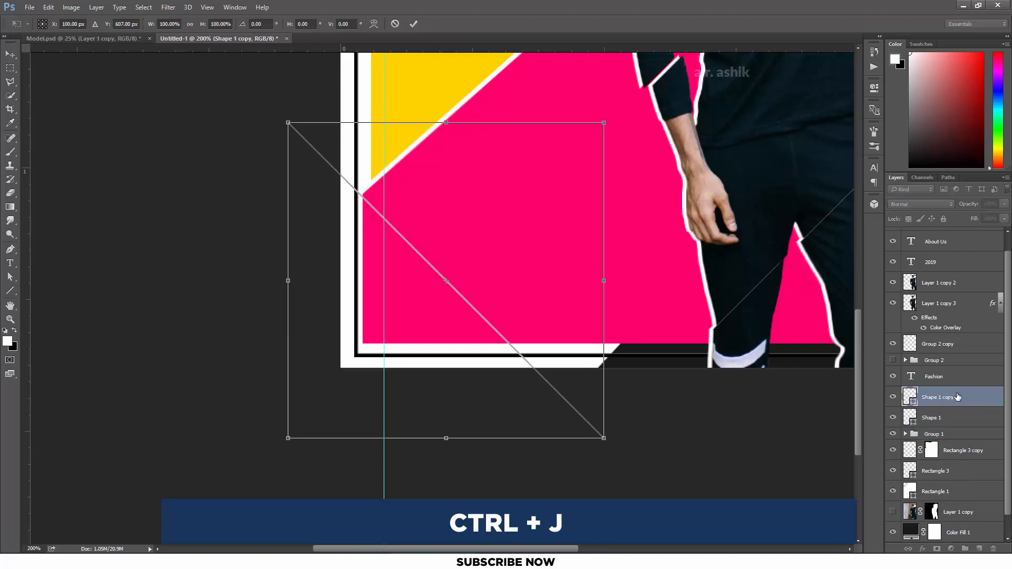
{"action": "left_click_drag", "start_coordinate": [503, 364], "coordinate": [469, 366]}
{"action": "key", "text": "Return"}
{"action": "key", "text": "ctrl+j"}
{"action": "key", "text": "ctrl+t"}
{"action": "key", "text": "Return"}
{"action": "key", "text": "ctrl+j"}
{"action": "key", "text": "ctrl+t"}
{"action": "key", "text": "Return"}
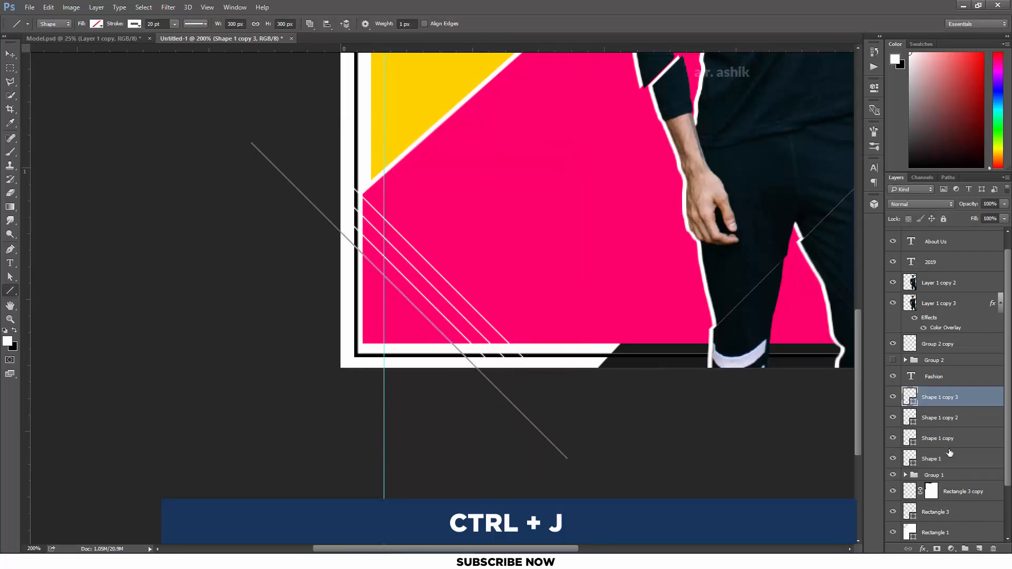
Group the four diagonal lines and place two offset copies of the group to fill the poster's lower-left corner with stripes
{"action": "left_click", "coordinate": [950, 453], "text": "shift"}
{"action": "key", "text": "ctrl+g"}
{"action": "key", "text": "ctrl+j"}
{"action": "key", "text": "ctrl+t"}
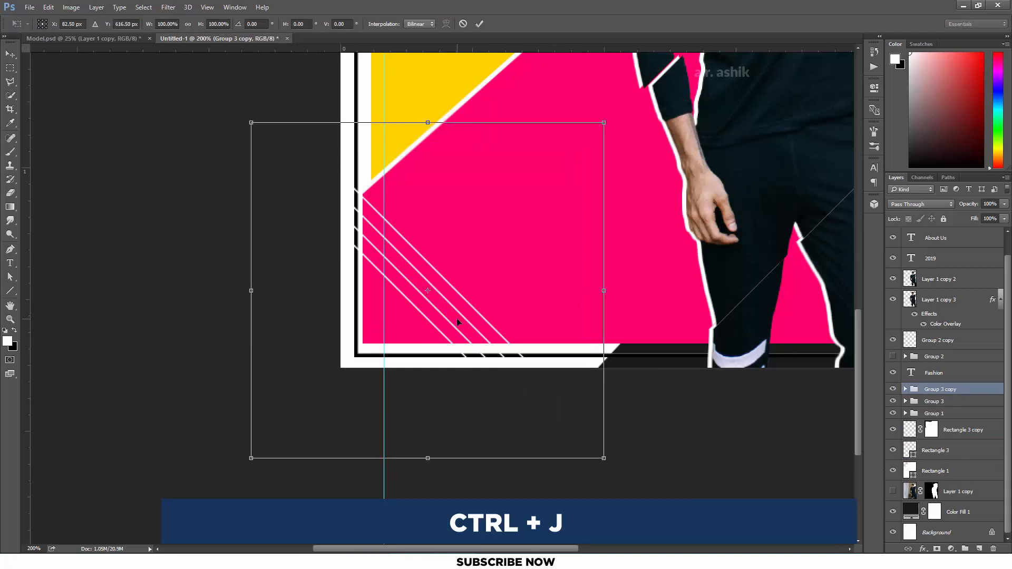
{"action": "left_click_drag", "start_coordinate": [457, 318], "coordinate": [390, 374]}
{"action": "key", "text": "Return"}
{"action": "key", "text": "u"}
{"action": "key", "text": "ctrl+j"}
{"action": "key", "text": "ctrl+t"}
{"action": "key", "text": "Return"}
{"action": "key", "text": "u"}
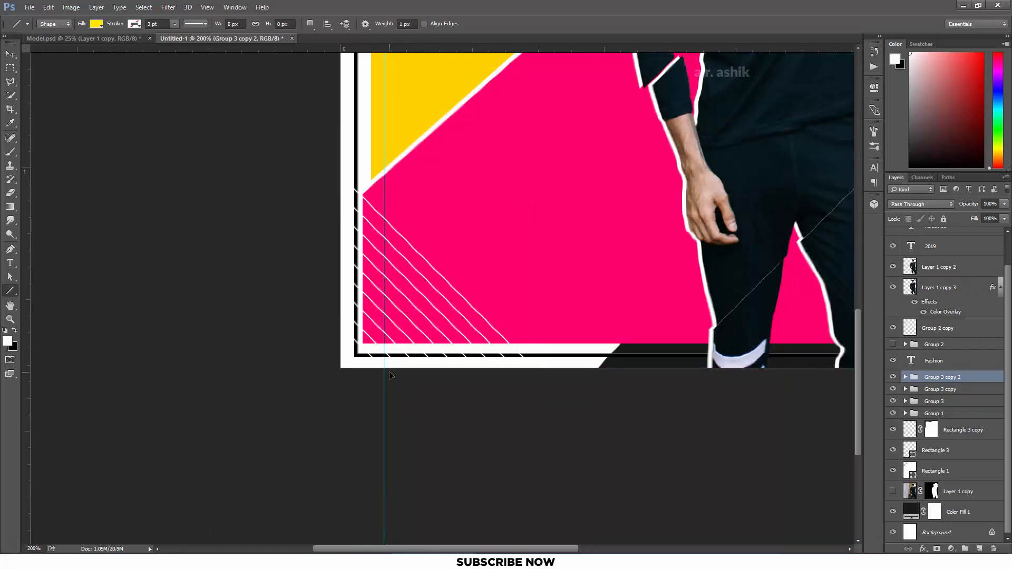
Combine the three diagonal line groups into a single group
{"action": "left_click", "coordinate": [949, 403], "text": "shift"}
{"action": "left_click", "coordinate": [948, 403]}
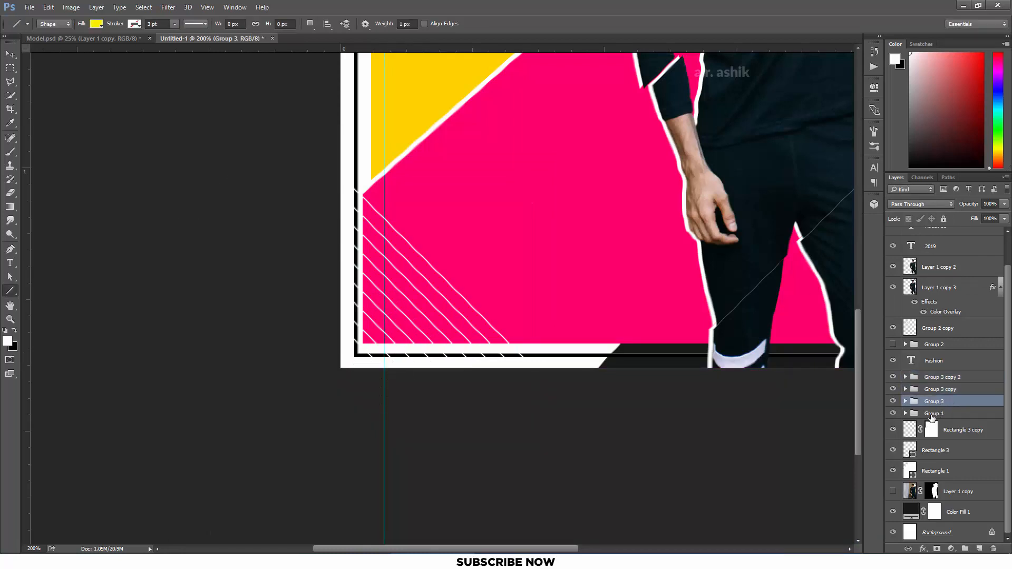
{"action": "left_click", "coordinate": [893, 413]}
{"action": "left_click", "coordinate": [893, 413]}
{"action": "left_click", "coordinate": [936, 382], "text": "shift"}
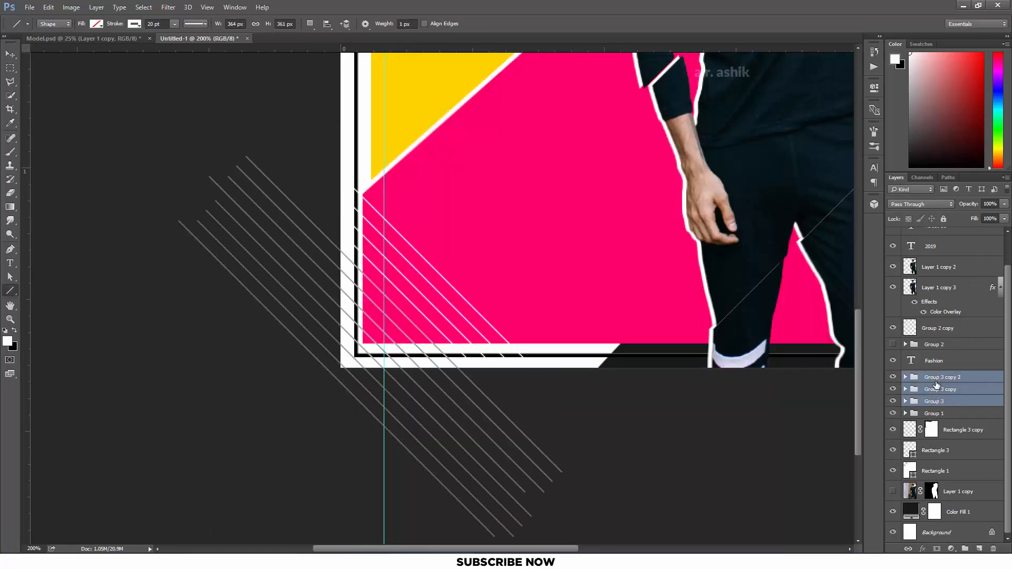
{"action": "key", "text": "ctrl+g"}
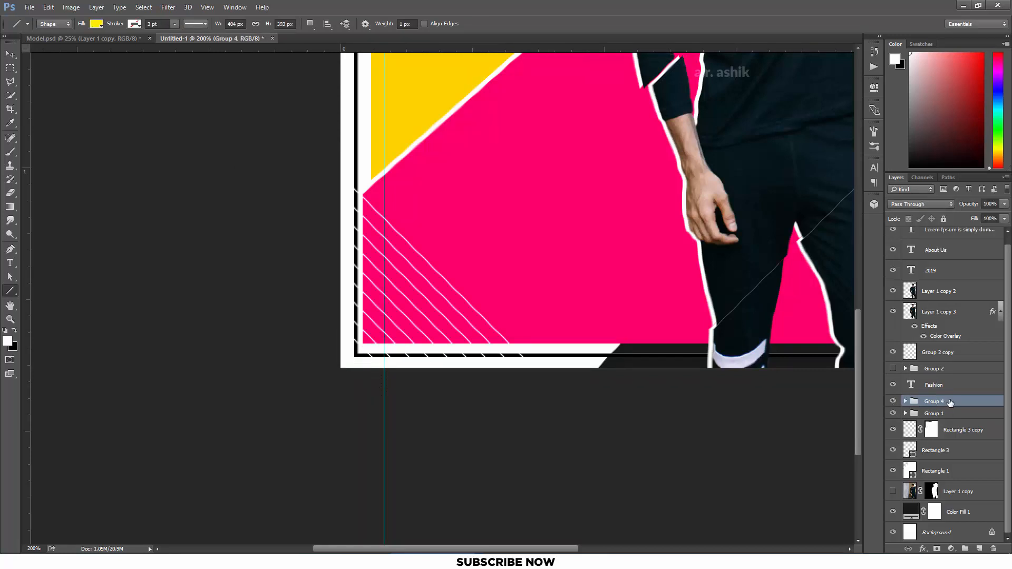
Add the horizontal text "24" over the yellow panel, in a layer above the diagonal line group
{"action": "key", "text": "ctrl+minus"}
{"action": "left_click", "coordinate": [10, 263]}
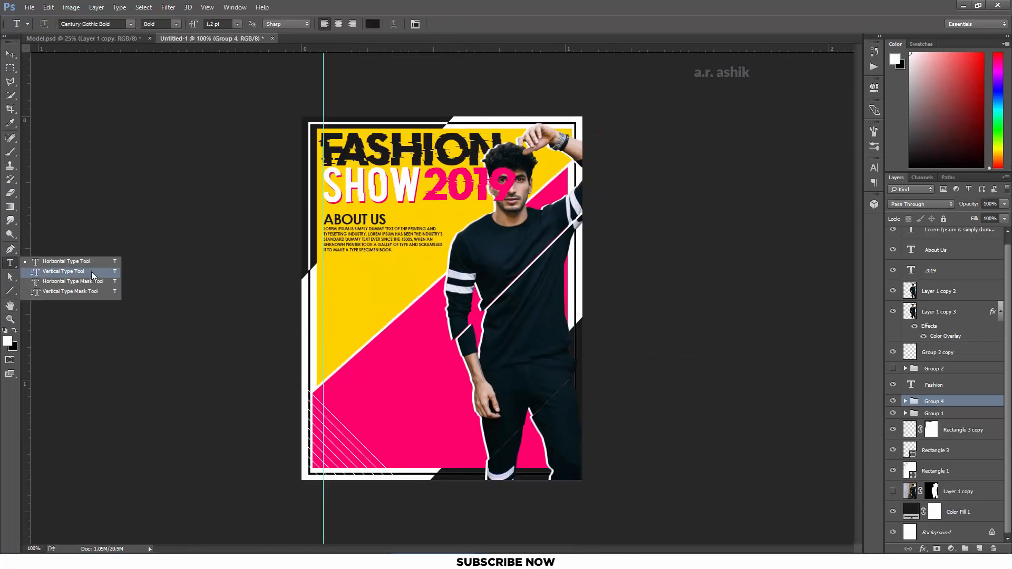
{"action": "left_click", "coordinate": [53, 264]}
{"action": "left_click", "coordinate": [400, 311]}
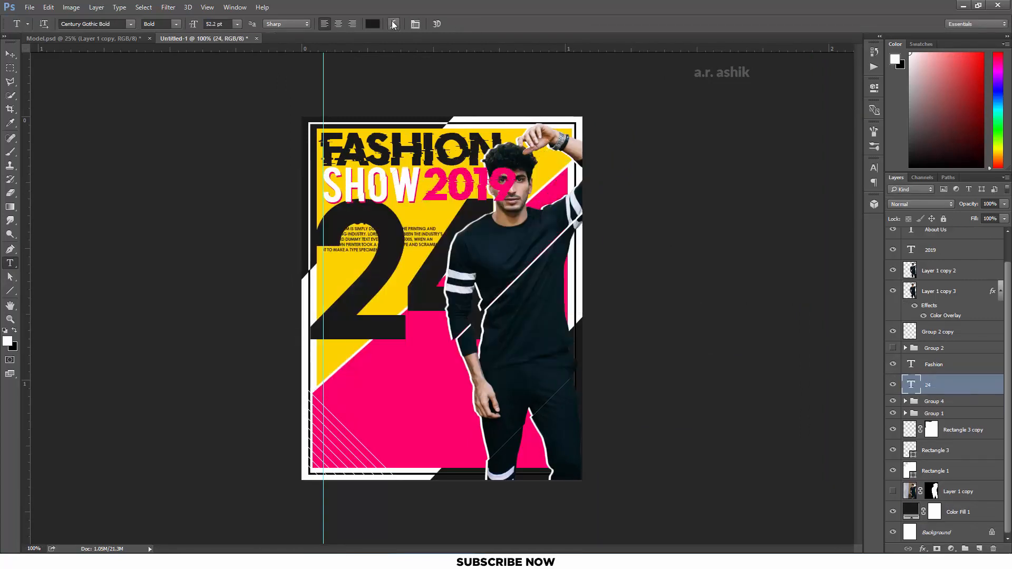
Colour the 24 text pink, set its size to 29.2 pt and place it beneath the About Us paragraph
{"action": "left_click", "coordinate": [373, 23]}
{"action": "left_click", "coordinate": [932, 235]}
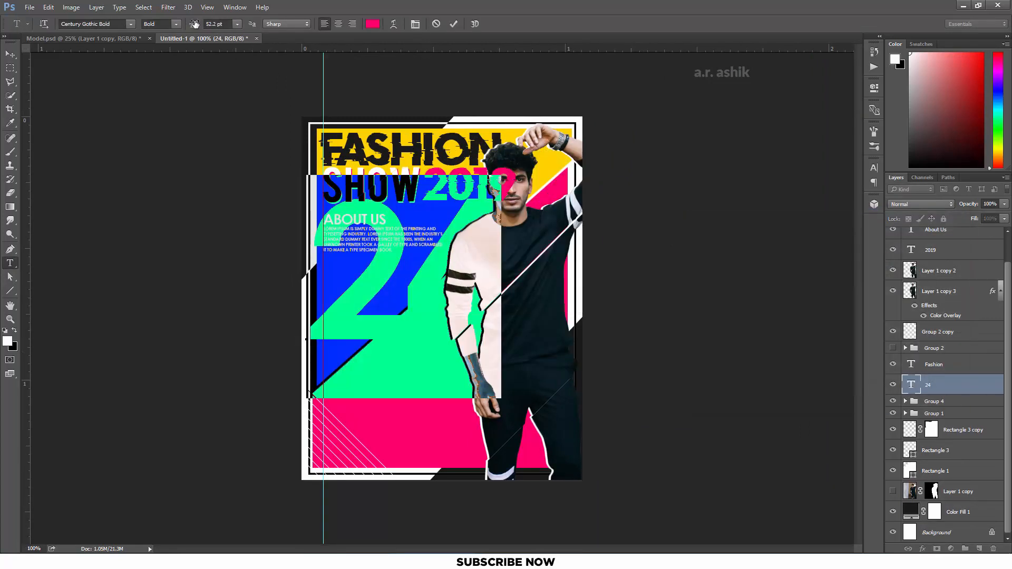
{"action": "left_click_drag", "start_coordinate": [195, 24], "coordinate": [182, 24]}
{"action": "left_click_drag", "start_coordinate": [490, 293], "coordinate": [497, 285]}
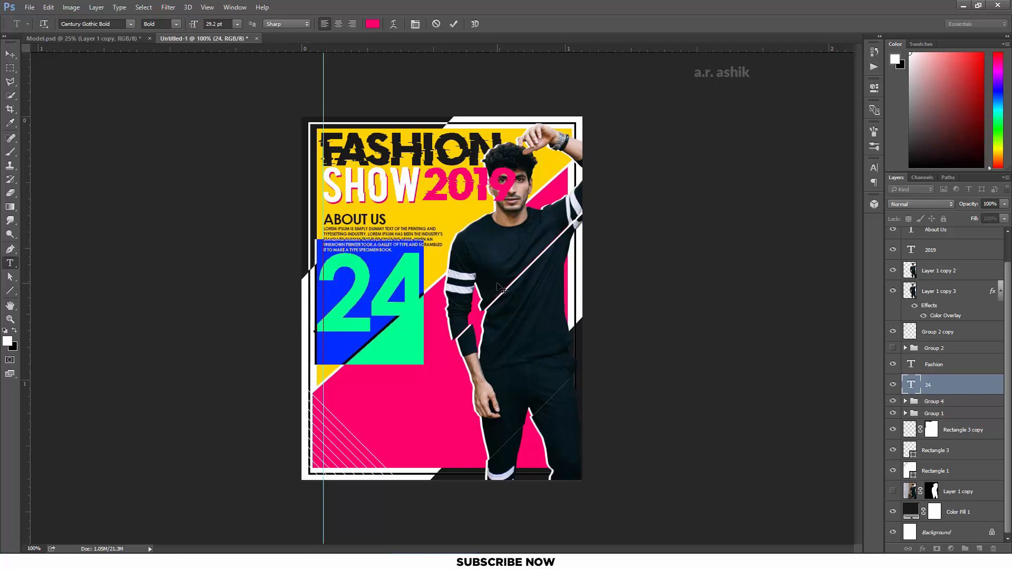
{"action": "left_click", "coordinate": [454, 23]}
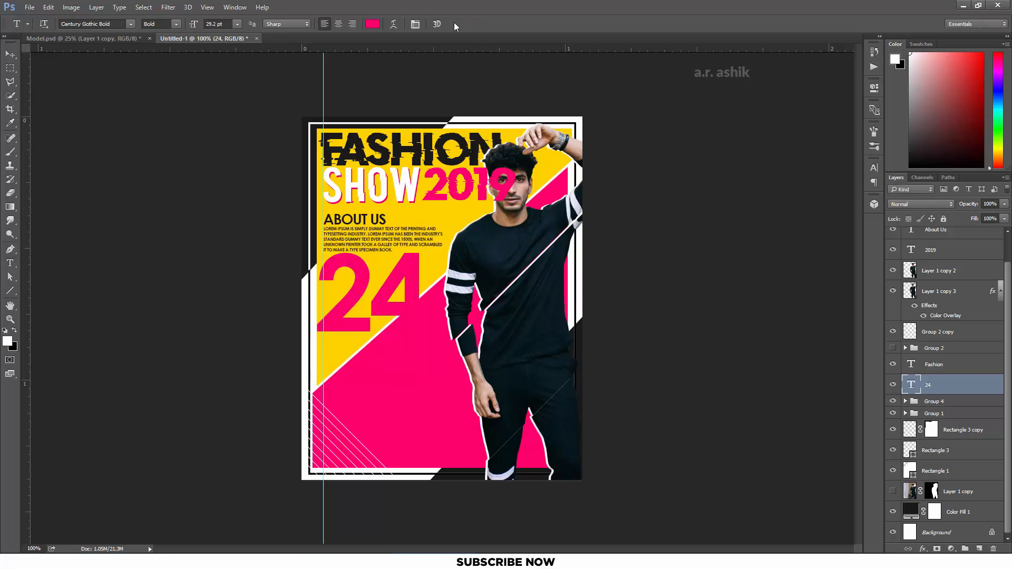
Scale the 24 text down to about 24.6 pt and align it with the vertical guide just below the paragraph
{"action": "key", "text": "ctrl+t"}
{"action": "key", "text": "ctrl+0"}
{"action": "left_click_drag", "start_coordinate": [420, 385], "coordinate": [402, 364]}
{"action": "left_click_drag", "start_coordinate": [383, 317], "coordinate": [388, 321]}
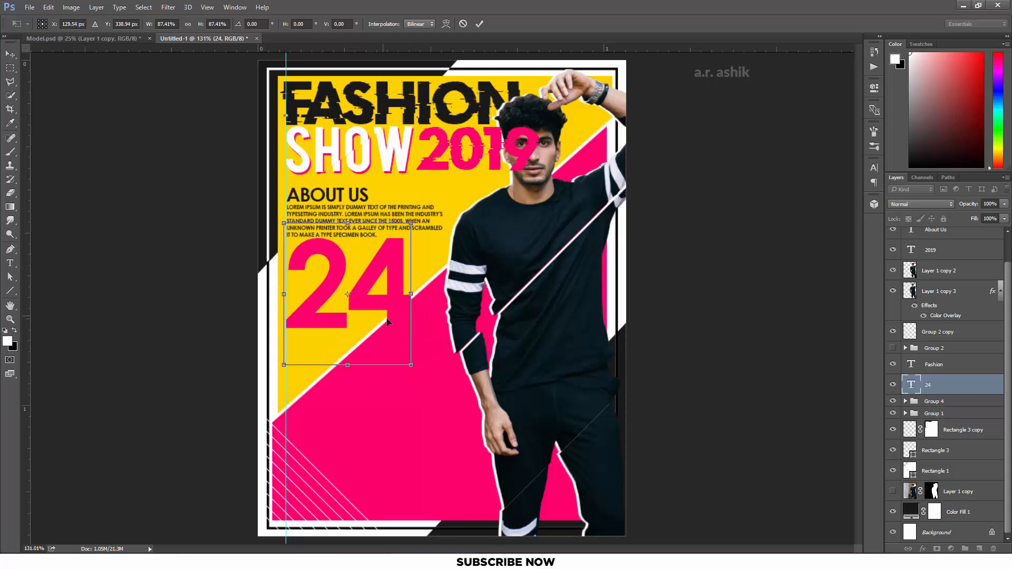
{"action": "left_click_drag", "start_coordinate": [410, 364], "coordinate": [410, 368]}
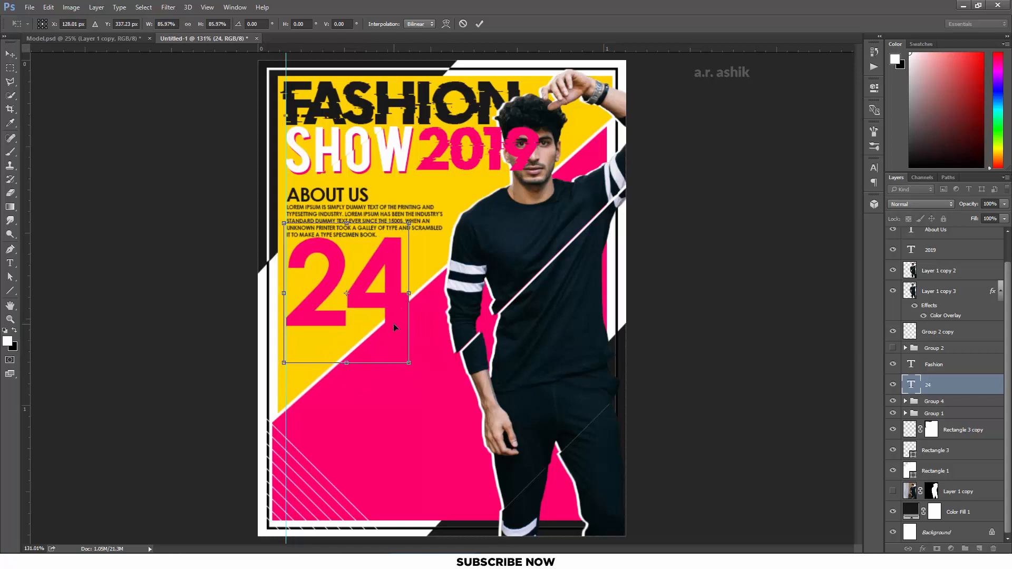
{"action": "left_click_drag", "start_coordinate": [394, 327], "coordinate": [395, 327]}
{"action": "mouse_move", "coordinate": [408, 367]}
{"action": "left_mouse_down"}
{"action": "mouse_move", "coordinate": [393, 342]}
{"action": "mouse_move", "coordinate": [382, 348]}
{"action": "mouse_move", "coordinate": [407, 345]}
{"action": "mouse_move", "coordinate": [414, 352]}
{"action": "mouse_move", "coordinate": [403, 364]}
{"action": "left_mouse_up"}
{"action": "key", "text": "Return"}
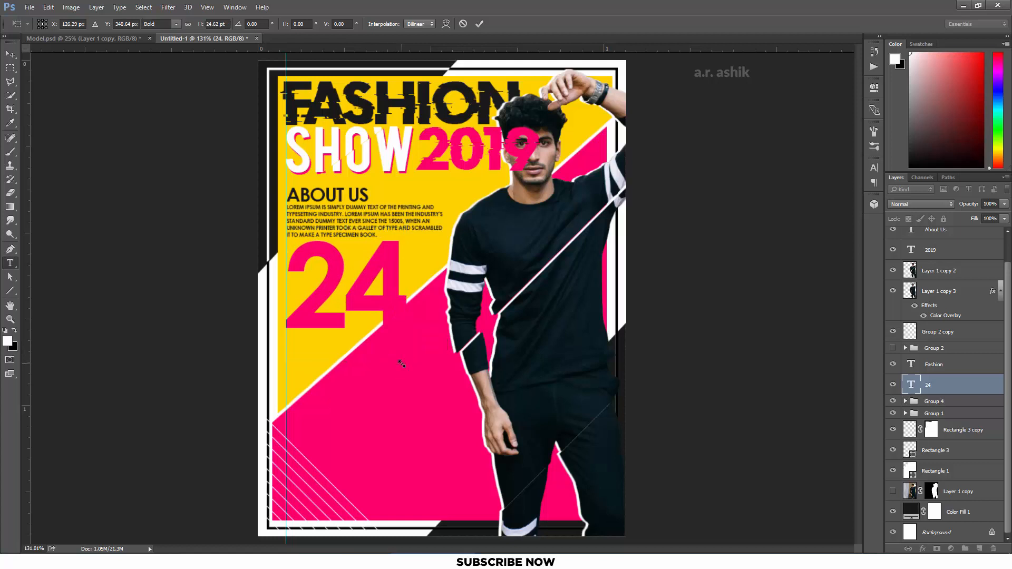
Rasterize the 24 text and load the yellow panel's outline as a selection
{"action": "left_click", "coordinate": [906, 413]}
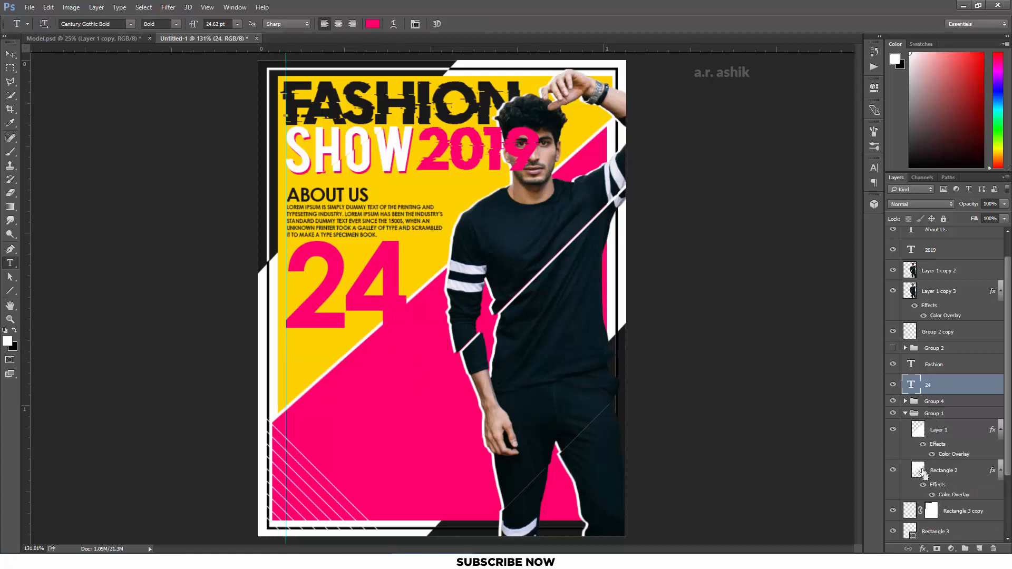
{"action": "right_click", "coordinate": [936, 385]}
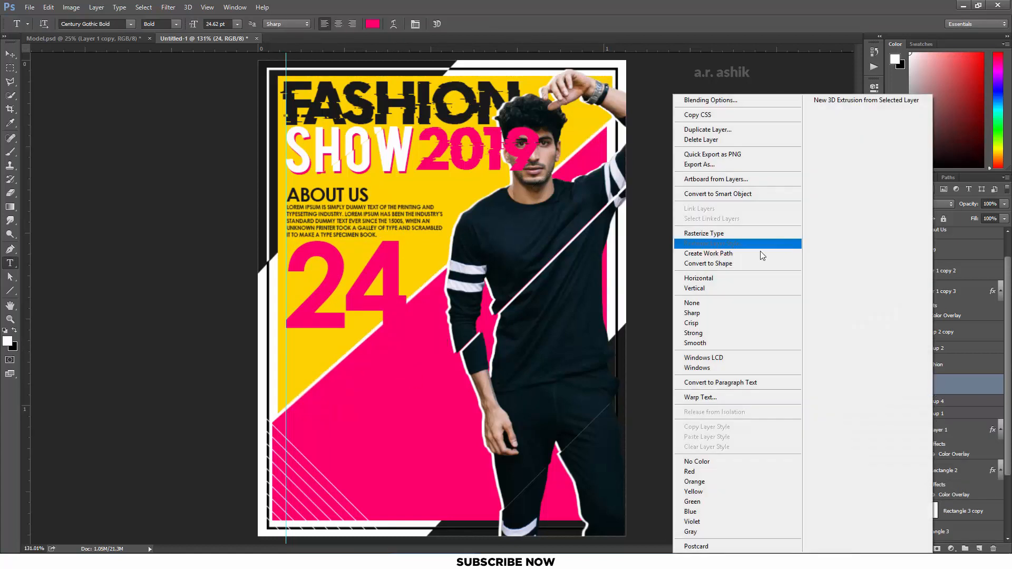
{"action": "left_click", "coordinate": [728, 233]}
{"action": "left_click", "coordinate": [925, 472], "text": "ctrl"}
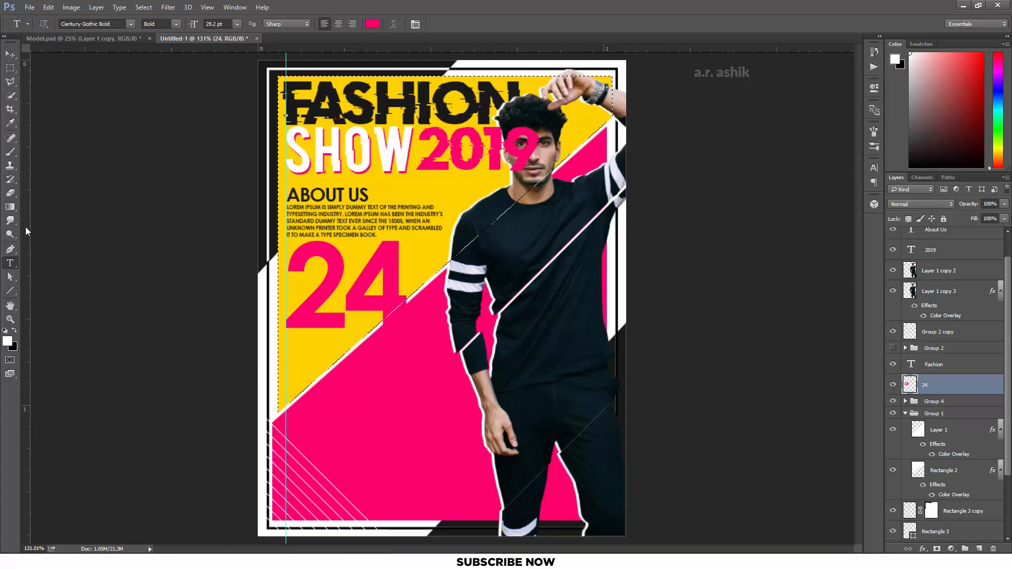
Try an Eraser stroke on the 24 near the yellow panel's diagonal edge and undo it
{"action": "left_click", "coordinate": [11, 194]}
{"action": "mouse_move", "coordinate": [418, 298]}
{"action": "left_mouse_down"}
{"action": "mouse_move", "coordinate": [409, 345]}
{"action": "mouse_move", "coordinate": [425, 295]}
{"action": "left_mouse_up"}
{"action": "key", "text": "ctrl+z"}
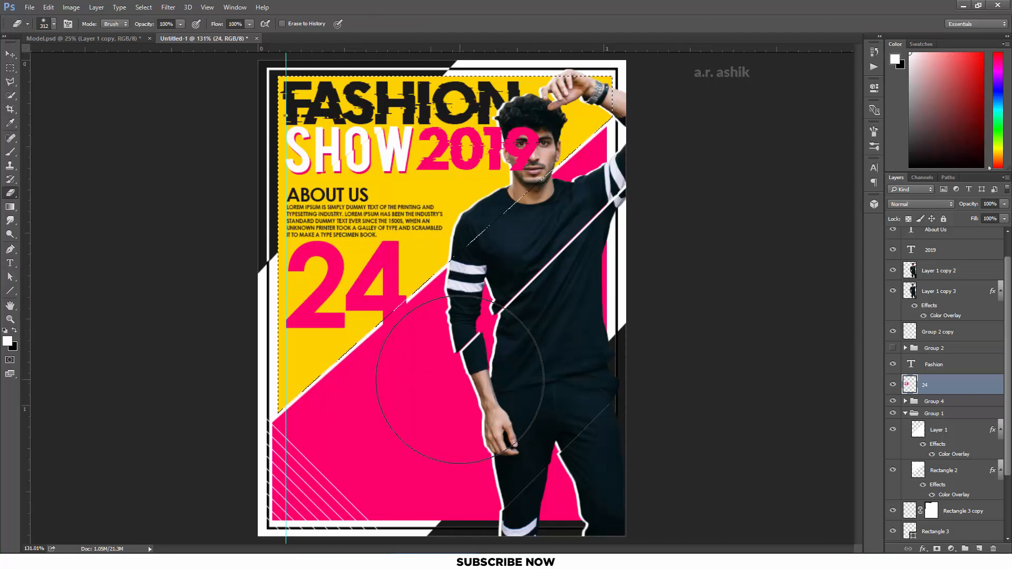
Copy the part of the 24 inside the selection to a new layer and hide the original 24 layer
{"action": "key", "text": "ctrl+j"}
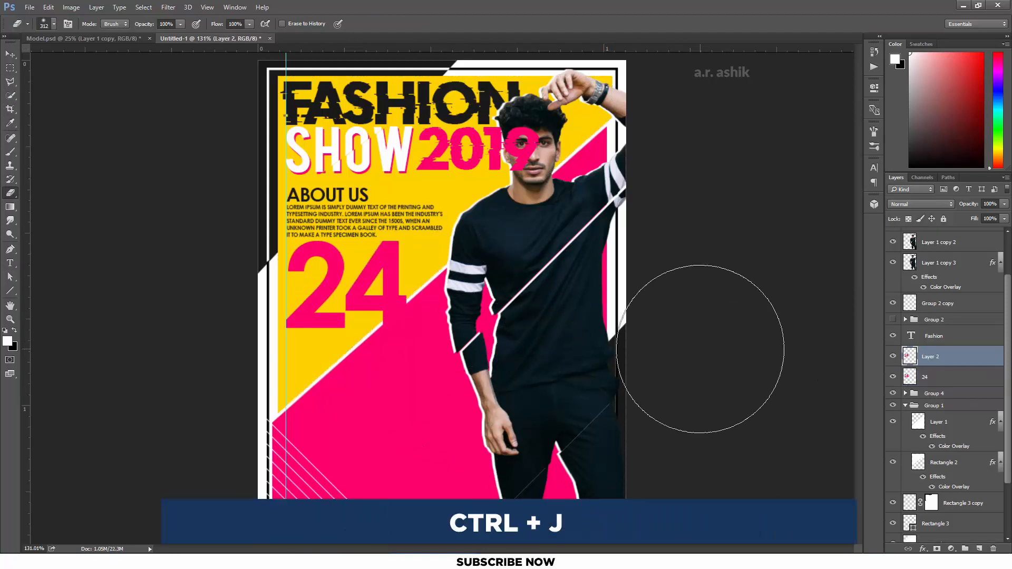
{"action": "left_click", "coordinate": [893, 377]}
Add the text "JUN" at 18 pt in black and place it directly below the 24
{"action": "key", "text": "t"}
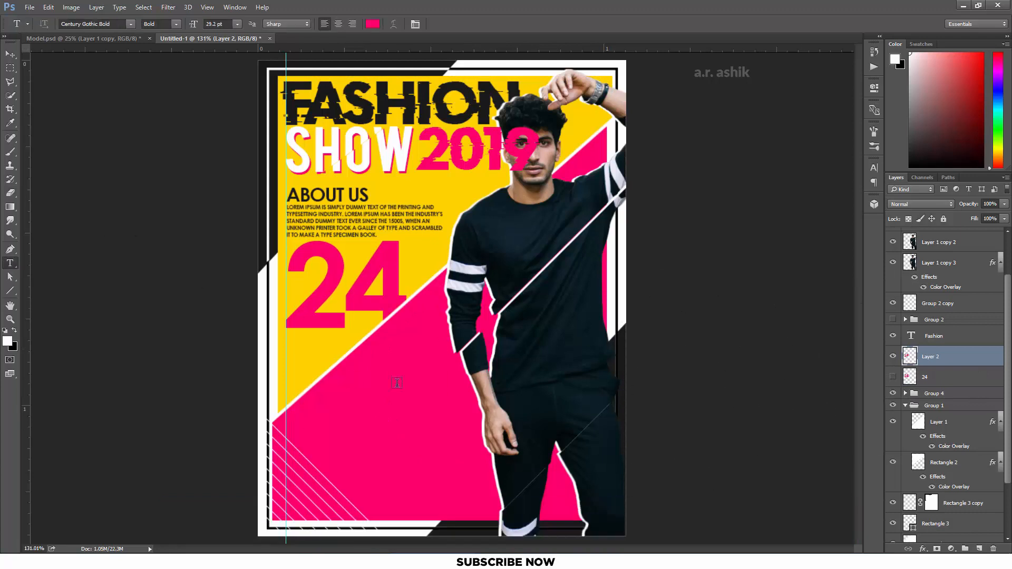
{"action": "left_click", "coordinate": [424, 382]}
{"action": "type", "text": "JUN"}
{"action": "double_click", "coordinate": [425, 385]}
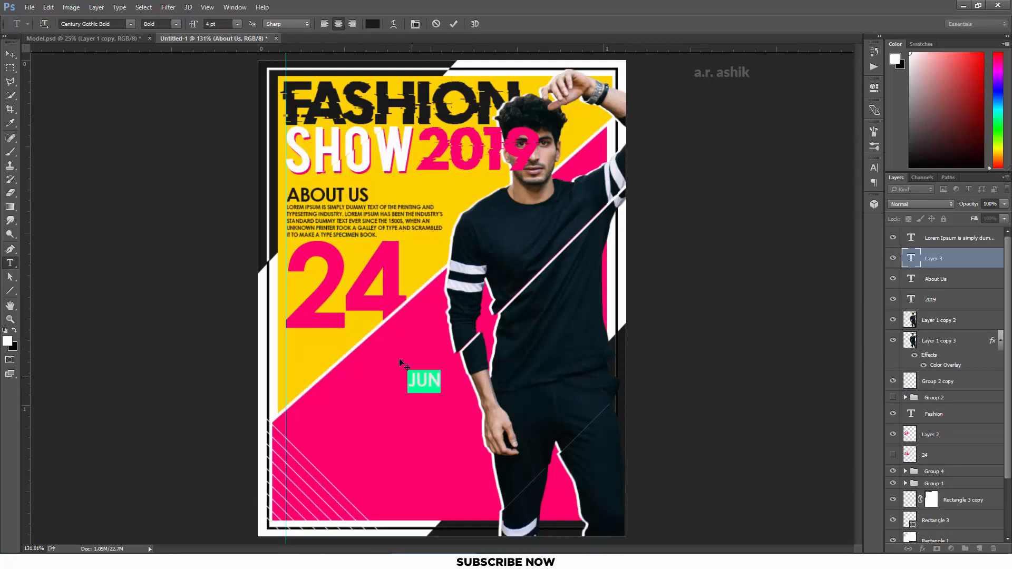
{"action": "left_click_drag", "start_coordinate": [193, 24], "coordinate": [201, 25]}
{"action": "left_click_drag", "start_coordinate": [509, 356], "coordinate": [447, 358]}
{"action": "key", "text": "ctrl+Return"}
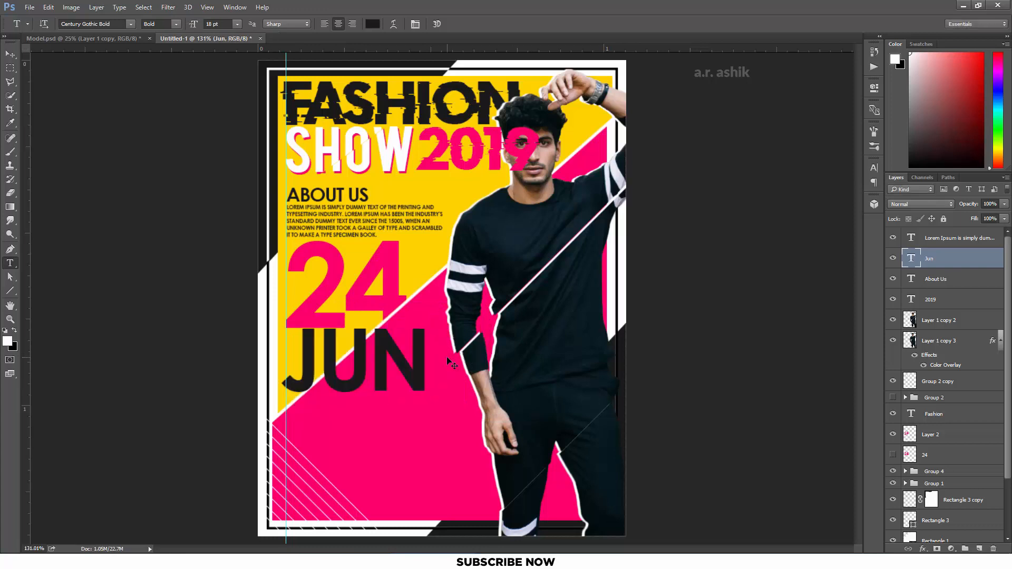
Scale the JUN text to 45.6% and position it just under the 24, aligned with the vertical guide
{"action": "key", "text": "ctrl+t"}
{"action": "key", "text": "ctrl+plus"}
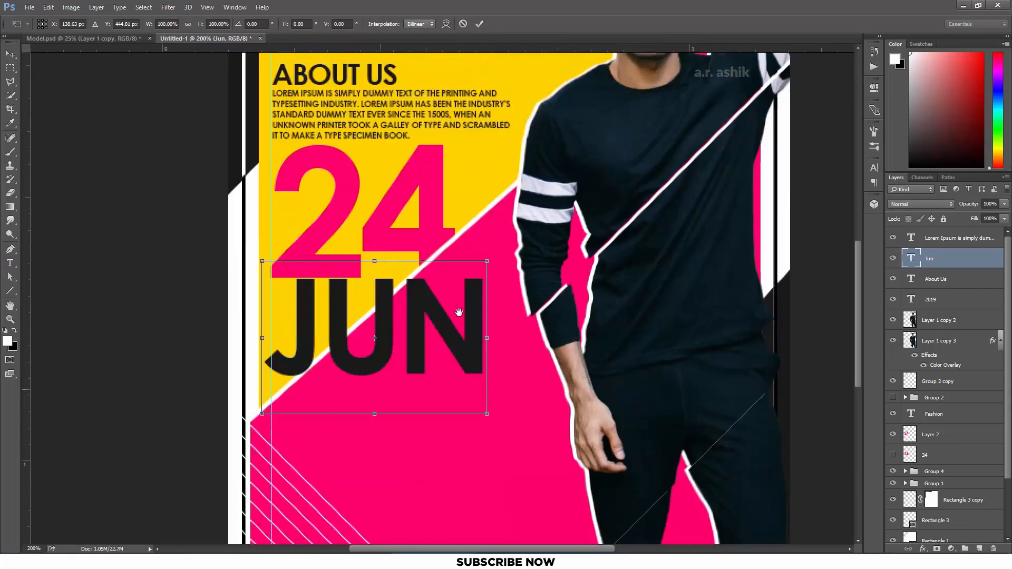
{"action": "left_click_drag", "start_coordinate": [504, 406], "coordinate": [369, 312]}
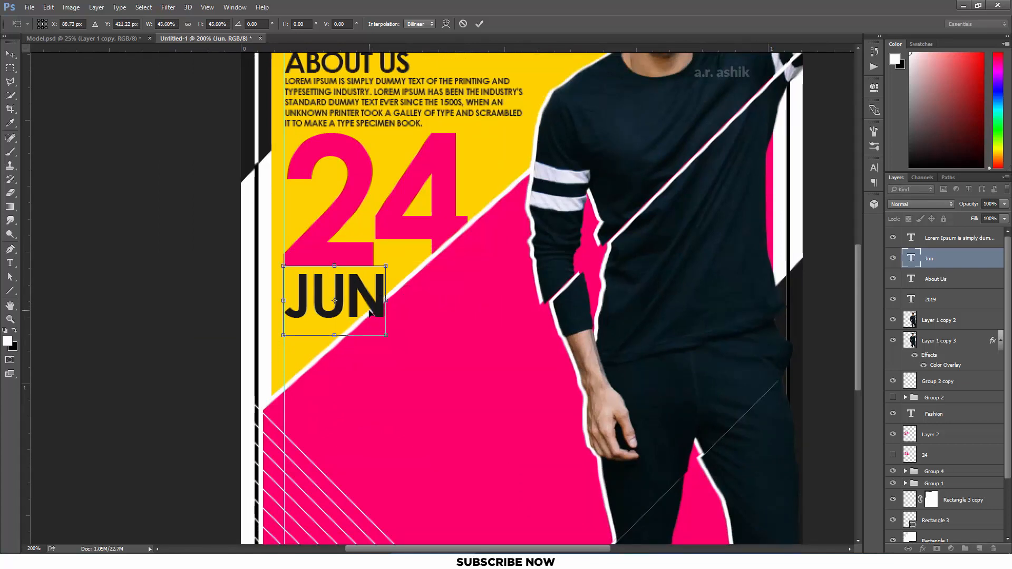
{"action": "key", "text": "Up"}
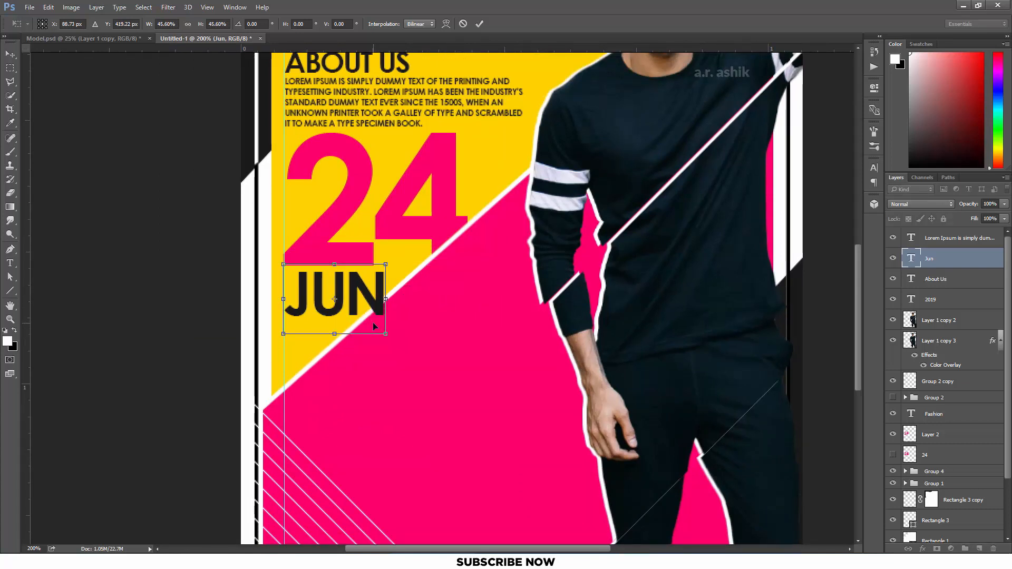
{"action": "key", "text": "Up"}
{"action": "key", "text": "Return"}
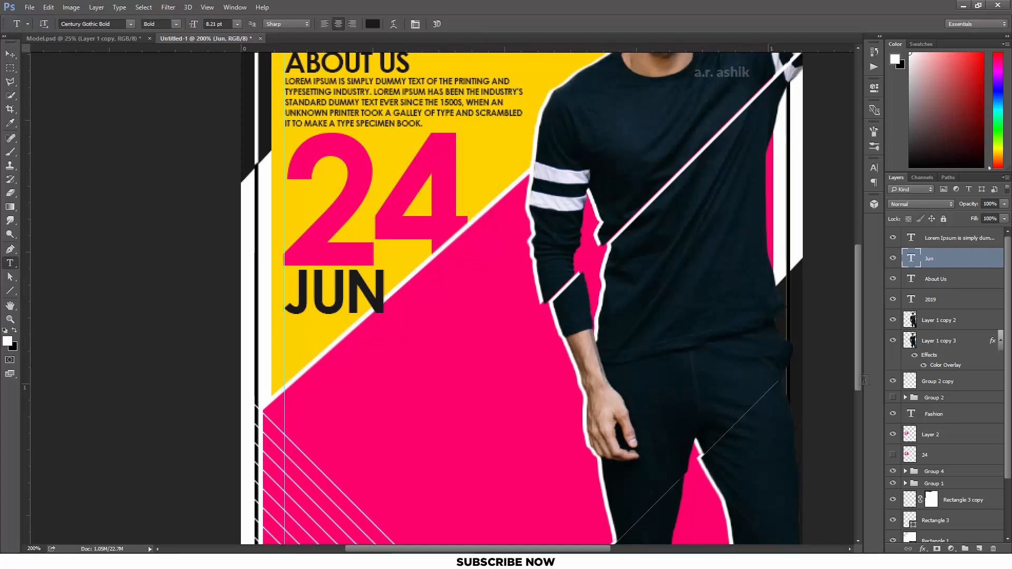
Rasterize the JUN text and load the yellow panel's outline as a selection for it
{"action": "right_click", "coordinate": [934, 259]}
{"action": "left_click", "coordinate": [759, 238]}
{"action": "scroll", "coordinate": [904, 401], "scroll_direction": "down", "scroll_amount": 3}
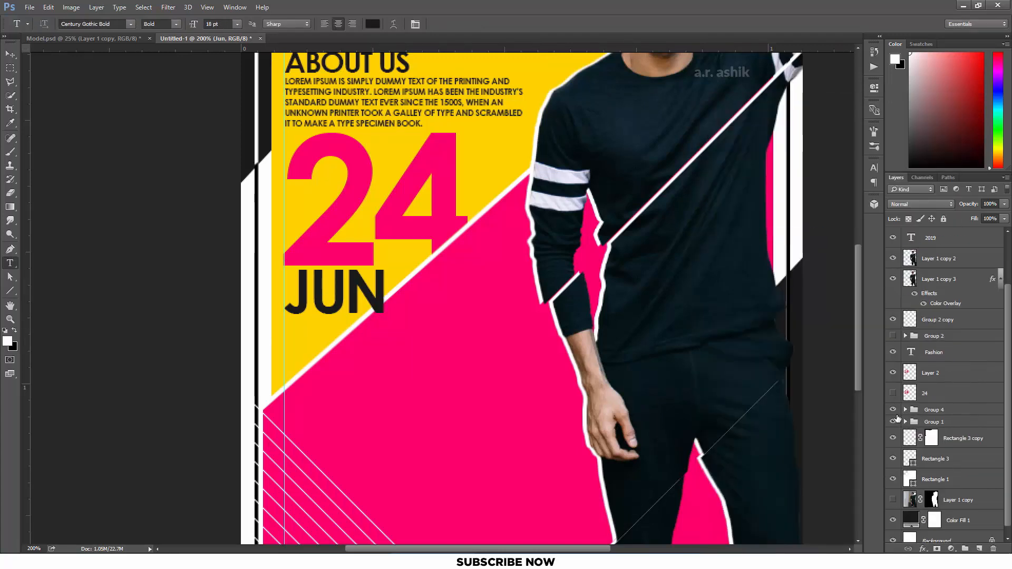
{"action": "left_click", "coordinate": [904, 423]}
{"action": "left_click", "coordinate": [918, 480], "text": "ctrl"}
{"action": "scroll", "coordinate": [960, 397], "scroll_direction": "up", "scroll_amount": 3}
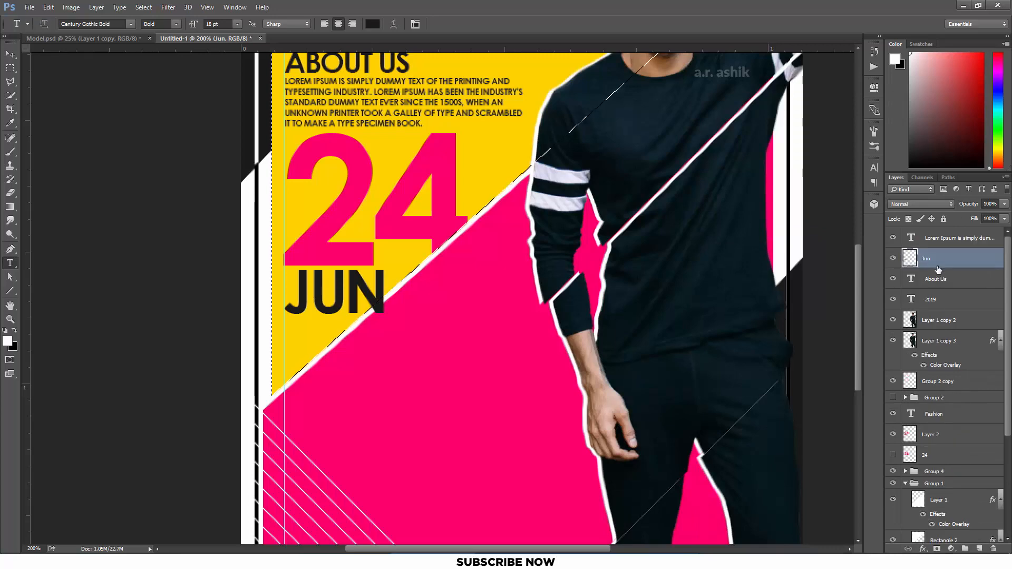
Copy the selected part of JUN to a new layer, hide the original JUN layer and clear any selection
{"action": "key", "text": "ctrl+j"}
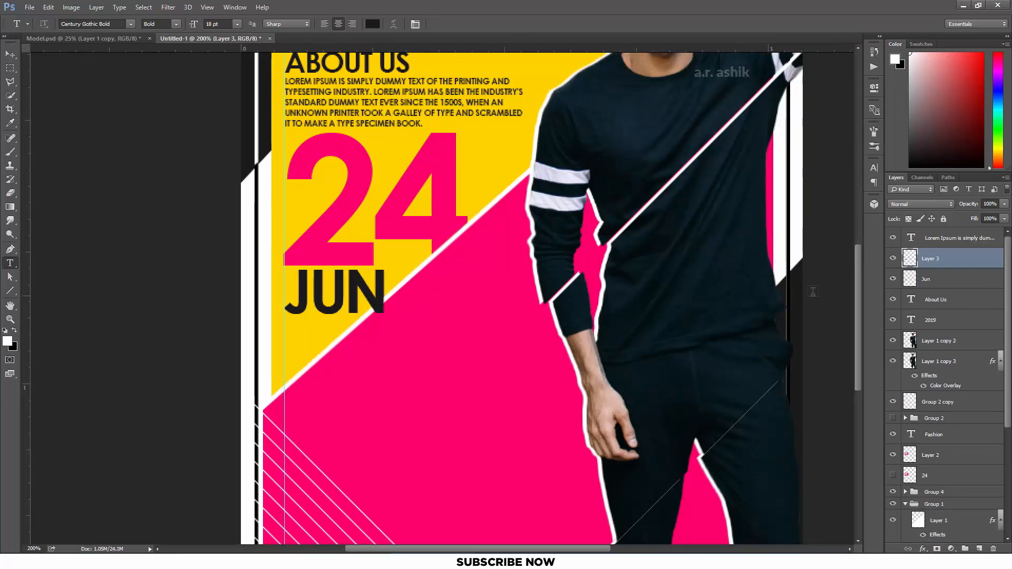
{"action": "left_click", "coordinate": [893, 279]}
{"action": "key", "text": "ctrl+d"}
Draw a white rectangle about 93 by 89 px and place it directly below JUN, aligned with the vertical guide
{"action": "key", "text": "ctrl+minus"}
{"action": "key", "text": "ctrl+minus"}
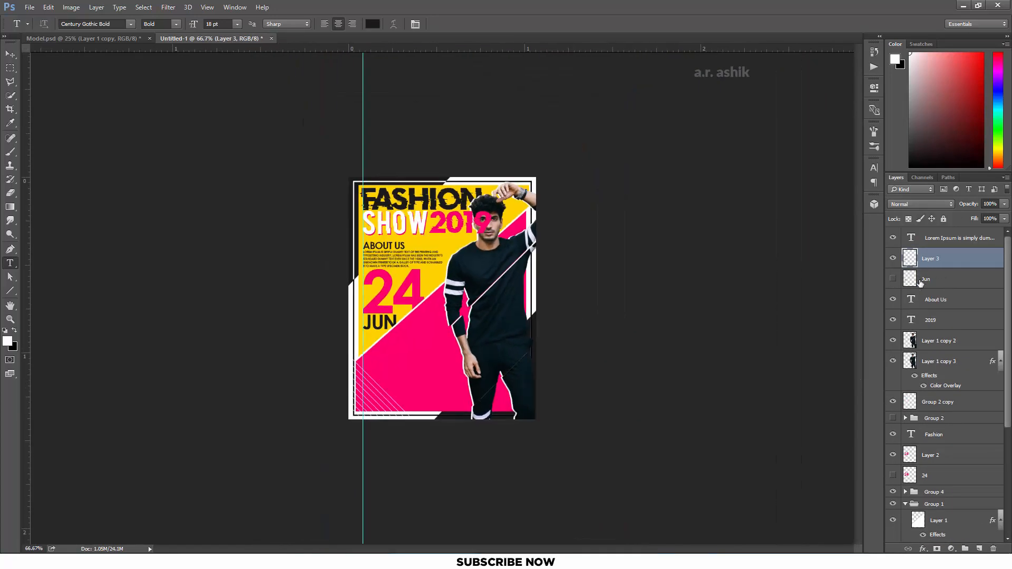
{"action": "key", "text": "ctrl+plus"}
{"action": "key", "text": "ctrl+plus"}
{"action": "left_click_drag", "start_coordinate": [285, 433], "coordinate": [503, 306]}
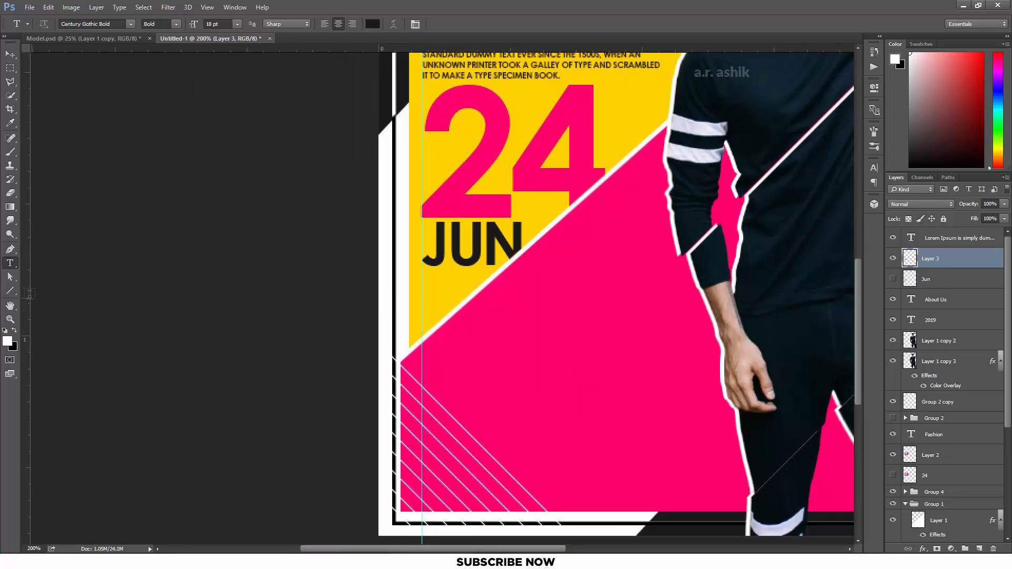
{"action": "left_click_drag", "start_coordinate": [14, 291], "coordinate": [42, 293]}
{"action": "left_click_drag", "start_coordinate": [550, 294], "coordinate": [649, 388]}
{"action": "double_click", "coordinate": [911, 259]}
{"action": "left_click_drag", "start_coordinate": [746, 308], "coordinate": [650, 229]}
{"action": "key", "text": "Return"}
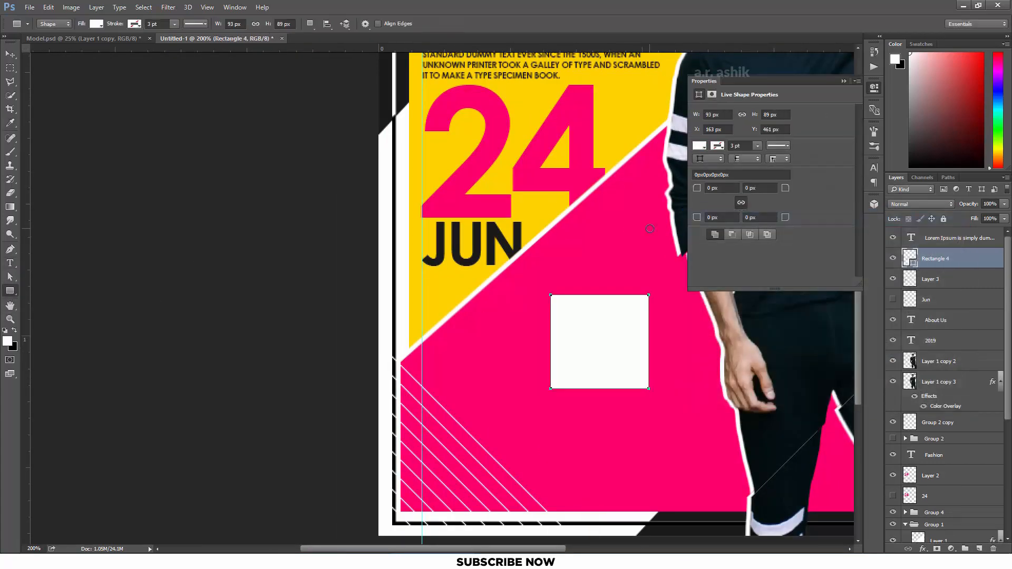
{"action": "left_click", "coordinate": [10, 54]}
{"action": "left_click_drag", "start_coordinate": [569, 324], "coordinate": [440, 298]}
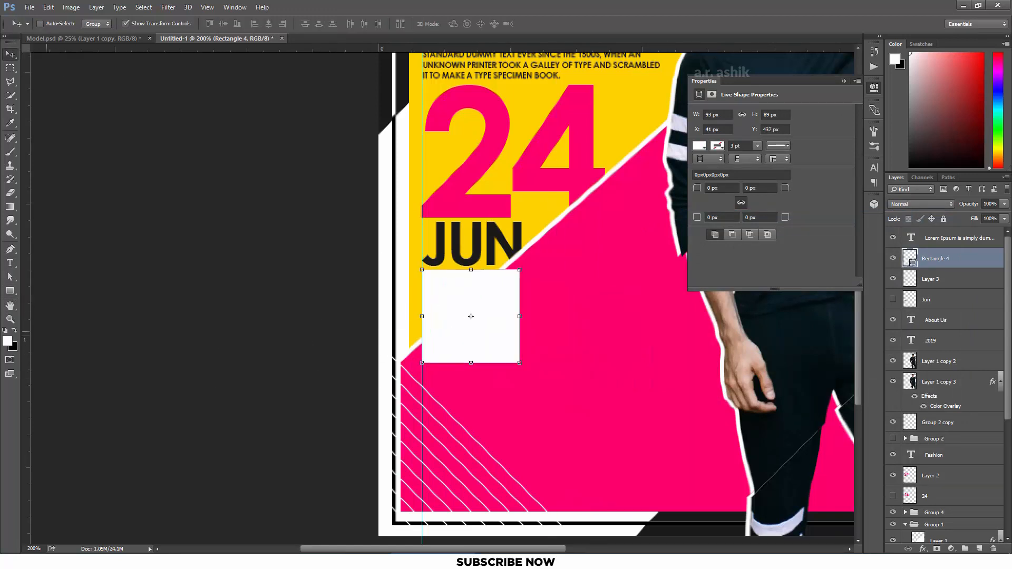
Reshape the white rectangle below JUN by moving its corner points so it fits the yellow panel's corner along the diagonal edge
{"action": "left_click", "coordinate": [10, 277]}
{"action": "left_click", "coordinate": [493, 300]}
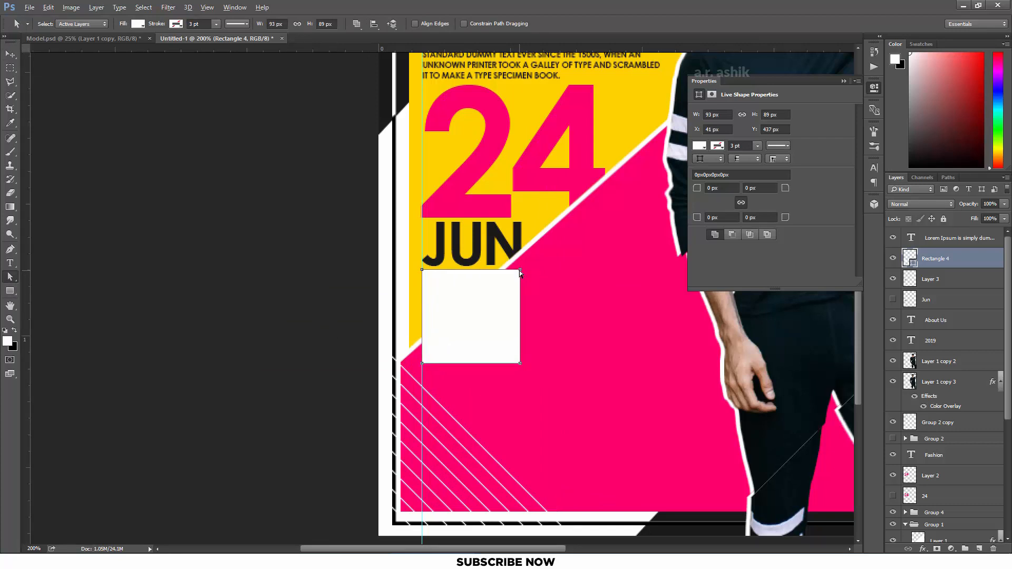
{"action": "left_click_drag", "start_coordinate": [520, 270], "coordinate": [502, 270]}
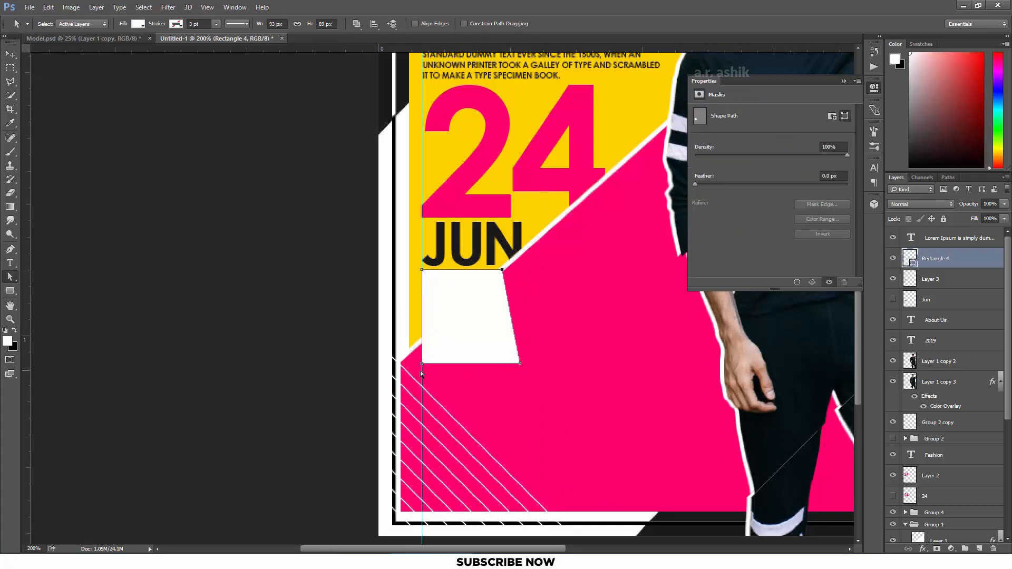
{"action": "mouse_move", "coordinate": [422, 363]}
{"action": "left_mouse_down"}
{"action": "mouse_move", "coordinate": [422, 345]}
{"action": "mouse_move", "coordinate": [439, 365]}
{"action": "mouse_move", "coordinate": [423, 340]}
{"action": "left_mouse_up"}
{"action": "key", "text": "ctrl+z"}
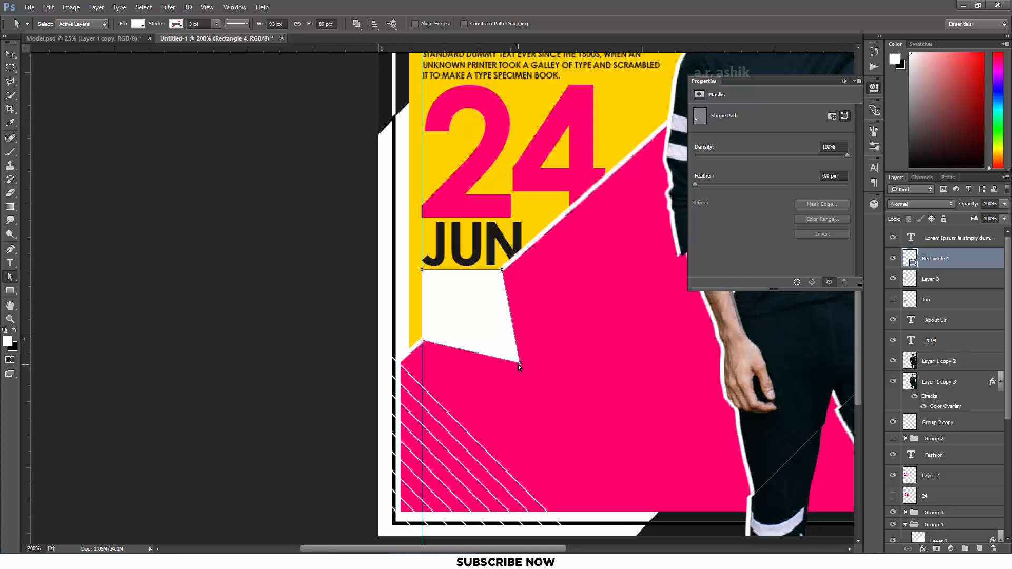
{"action": "left_click_drag", "start_coordinate": [520, 365], "coordinate": [454, 314]}
{"action": "left_click", "coordinate": [483, 335]}
Draw a white circle about 222 px across on the pink panel, below JUN and beside the model's hand
{"action": "key", "text": "ctrl+minus"}
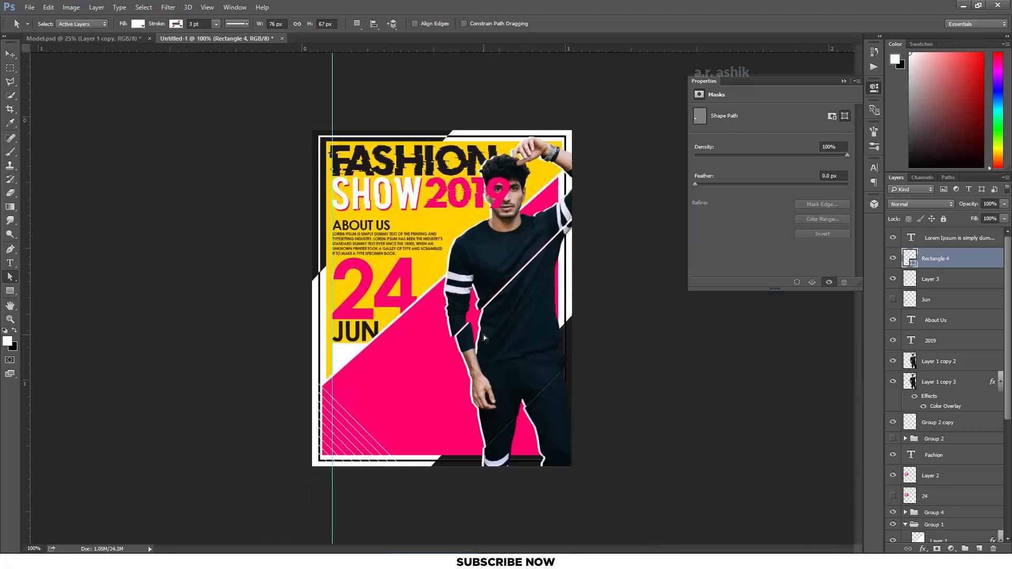
{"action": "key", "text": "ctrl+minus"}
{"action": "left_click_drag", "start_coordinate": [10, 291], "coordinate": [53, 312]}
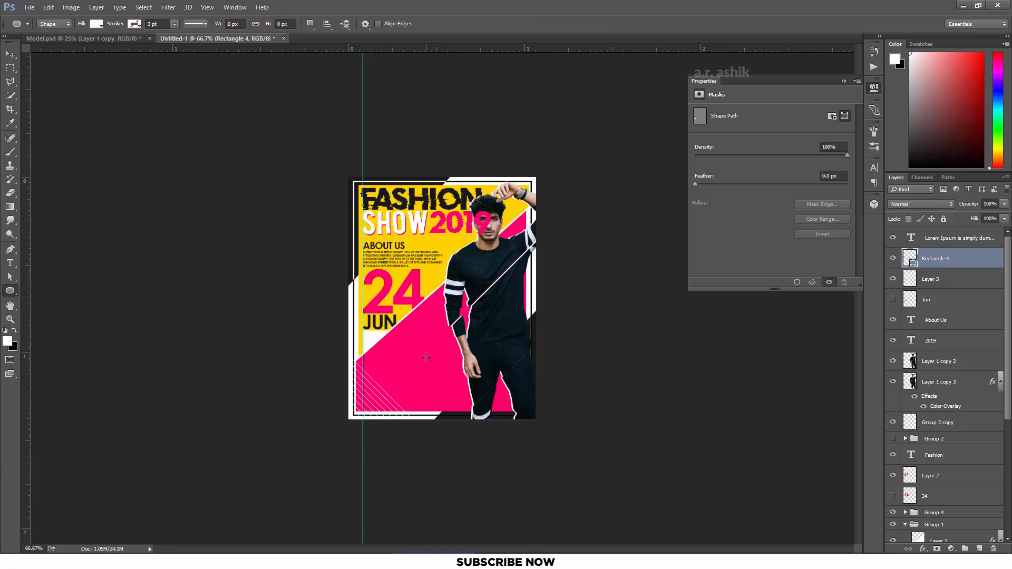
{"action": "mouse_move", "coordinate": [396, 333]}
{"action": "left_mouse_down"}
{"action": "mouse_move", "coordinate": [475, 410]}
{"action": "mouse_move", "coordinate": [430, 381]}
{"action": "left_mouse_up"}
{"action": "left_click", "coordinate": [6, 56]}
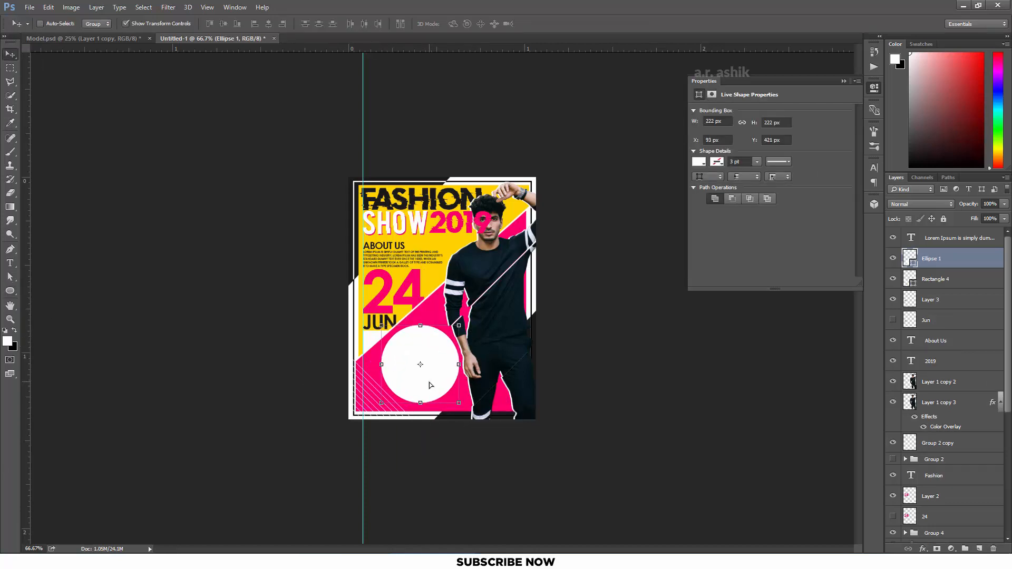
Add the text STYLE in Century Gothic Bold at 18 pt over the model's legs, beside the white circle
{"action": "key", "text": "ctrl+plus"}
{"action": "key", "text": "ctrl+plus"}
{"action": "scroll", "coordinate": [429, 382], "scroll_direction": "down", "scroll_amount": 5}
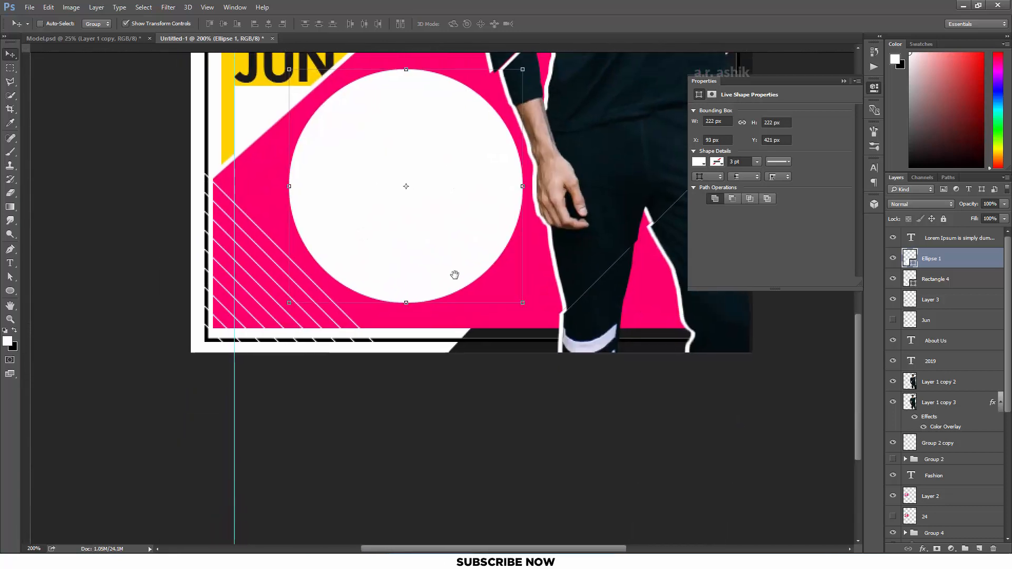
{"action": "left_click", "coordinate": [12, 291]}
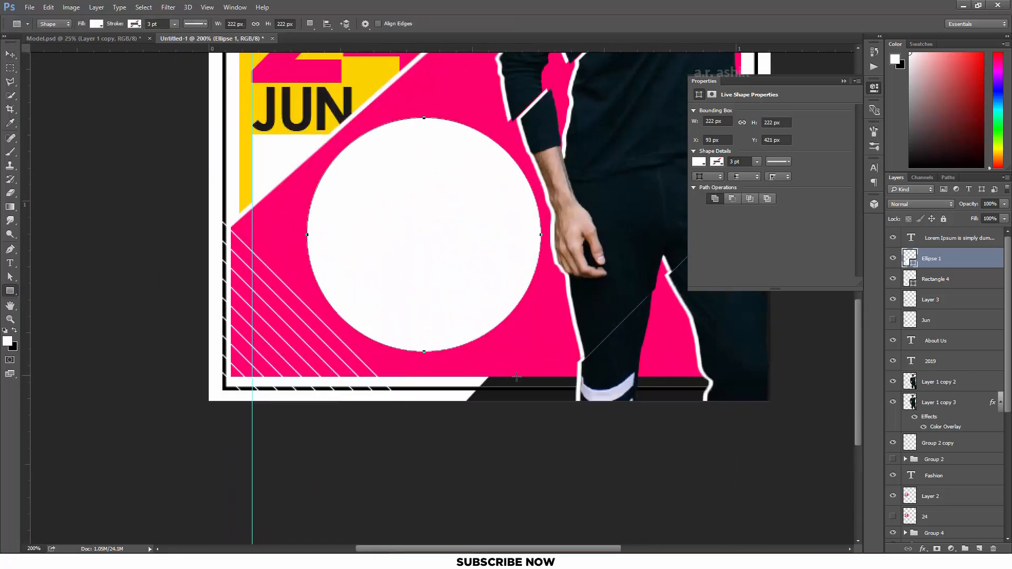
{"action": "left_click", "coordinate": [10, 263]}
{"action": "left_click", "coordinate": [616, 333]}
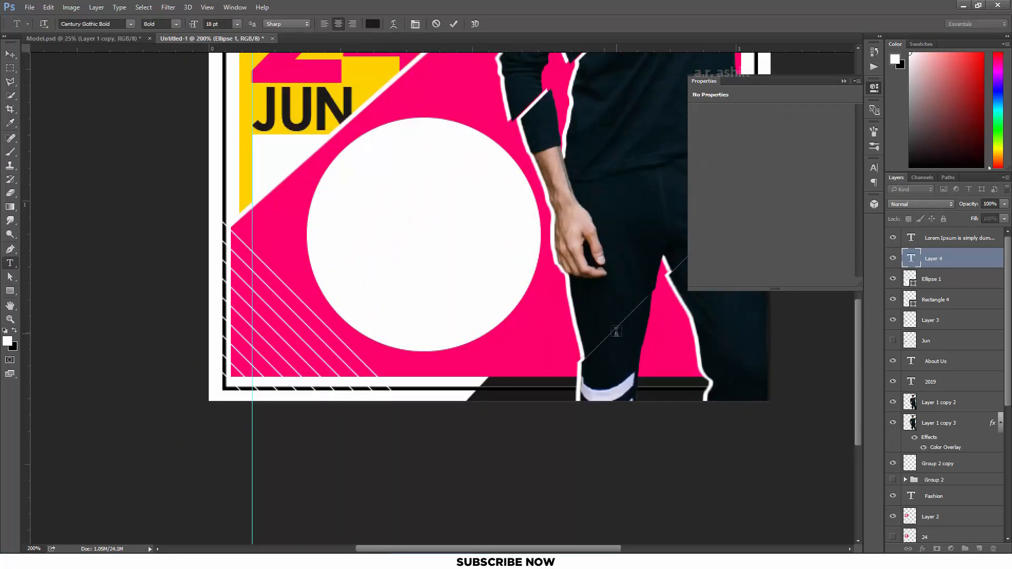
{"action": "type", "text": "STYLE"}
Recolor the STYLE text with pink sampled from the panel and set its size to 15 pt
{"action": "double_click", "coordinate": [634, 307]}
{"action": "left_click", "coordinate": [373, 23]}
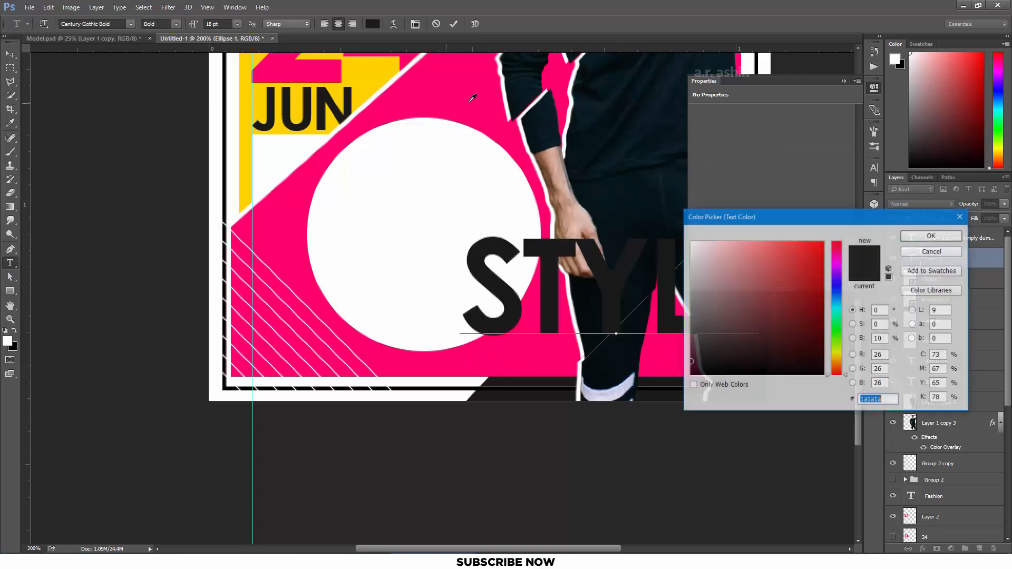
{"action": "left_click", "coordinate": [472, 98]}
{"action": "key", "text": "Return"}
{"action": "left_click_drag", "start_coordinate": [195, 24], "coordinate": [192, 24]}
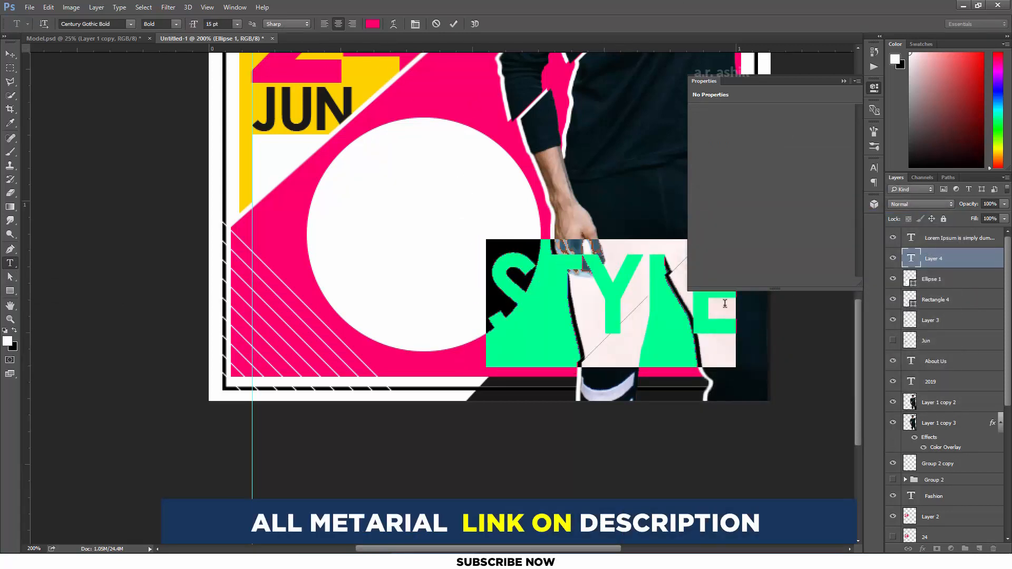
Move STYLE onto the middle of the white circle and scale it down to about 12.88 pt so it fits inside
{"action": "left_click_drag", "start_coordinate": [725, 304], "coordinate": [544, 241]}
{"action": "key", "text": "ctrl+Return"}
{"action": "key", "text": "ctrl+t"}
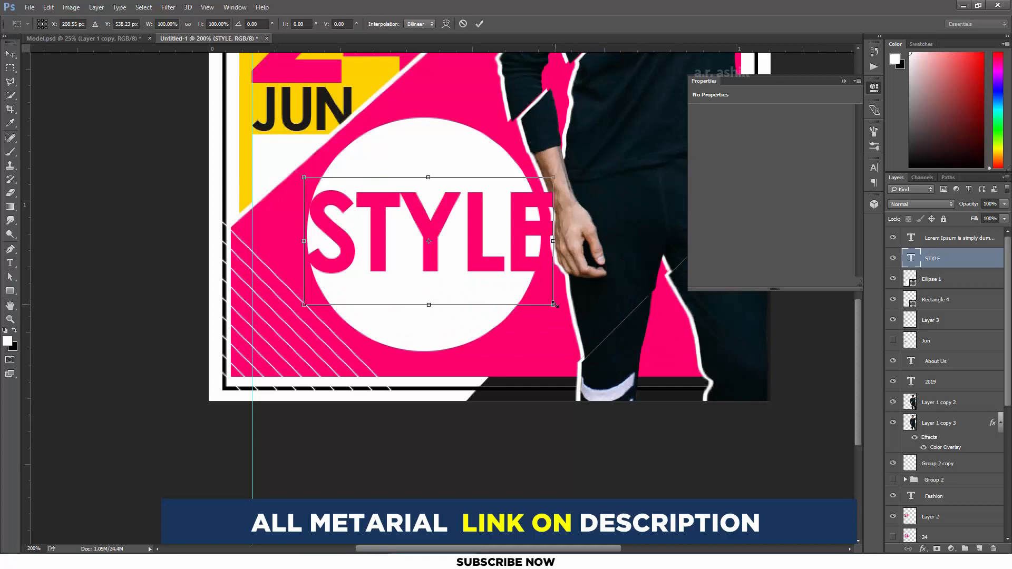
{"action": "left_click_drag", "start_coordinate": [555, 304], "coordinate": [535, 298]}
{"action": "left_click_drag", "start_coordinate": [491, 261], "coordinate": [487, 264]}
{"action": "key", "text": "Return"}
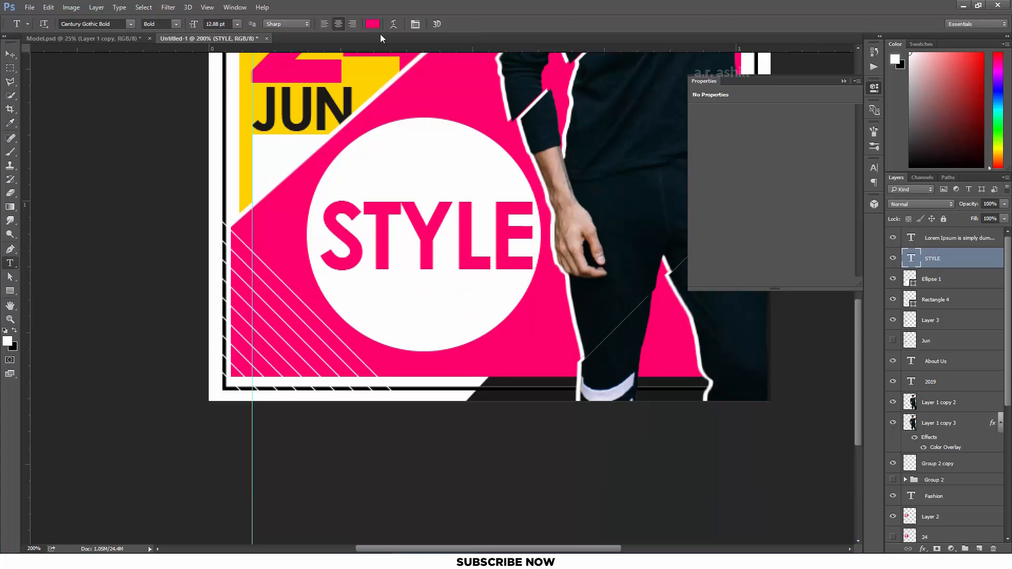
Duplicate the STYLE text and recolor the copy with the dark color sampled from JUN
{"action": "key", "text": "ctrl+alt+t"}
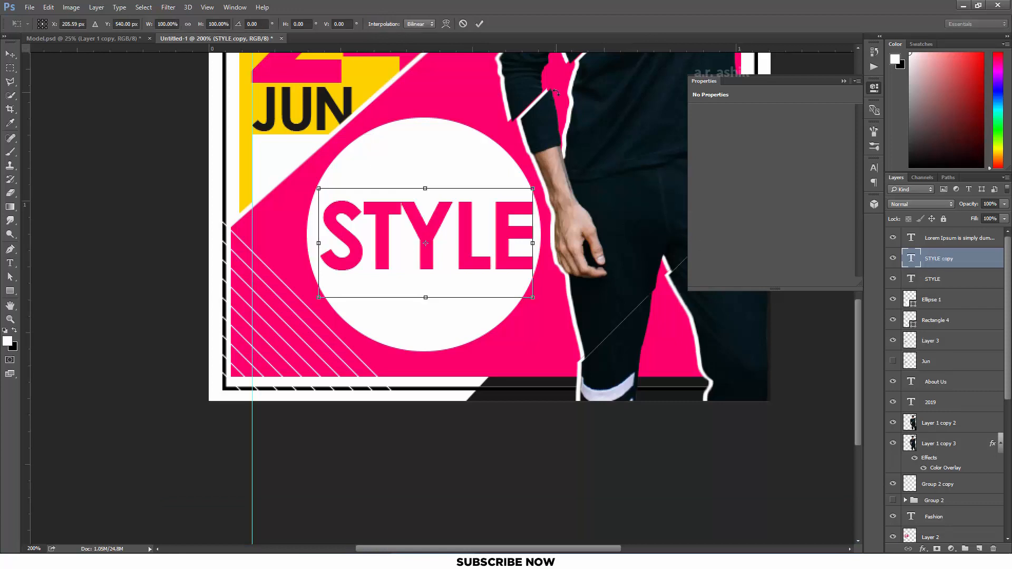
{"action": "left_click", "coordinate": [480, 24]}
{"action": "left_click", "coordinate": [375, 24]}
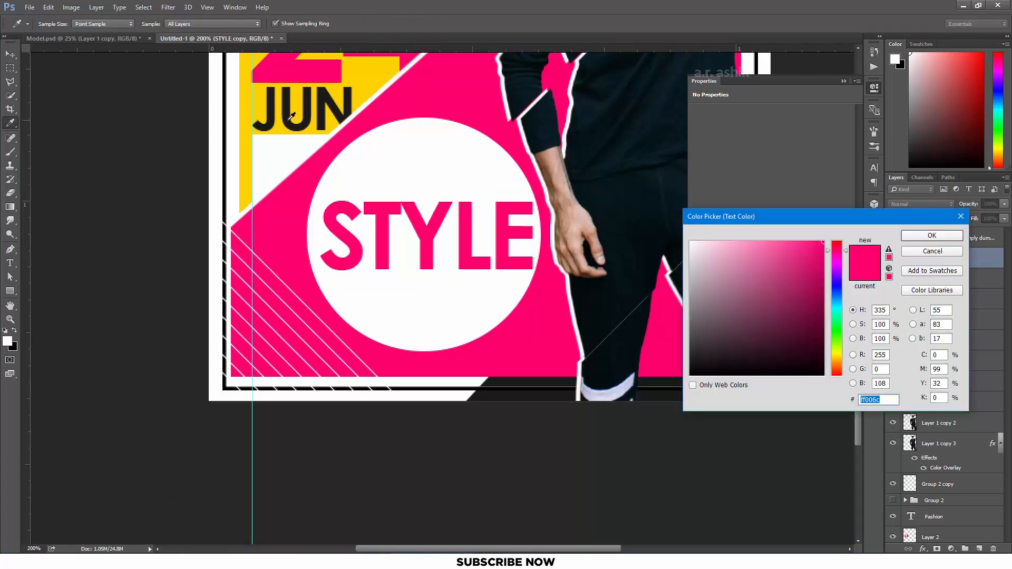
{"action": "left_click", "coordinate": [288, 119]}
{"action": "key", "text": "Return"}
Place the dark STYLE copy beneath the pink text layer and offset it slightly to the lower right as a shadow
{"action": "left_click_drag", "start_coordinate": [959, 258], "coordinate": [959, 281]}
{"action": "key", "text": "ctrl+t"}
{"action": "key", "text": "Right"}
{"action": "key", "text": "Return"}
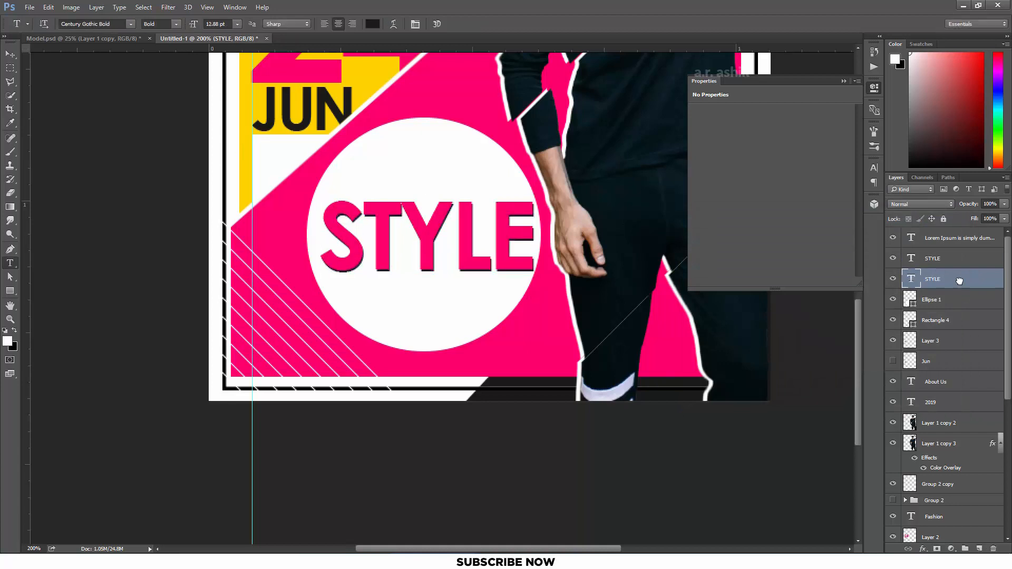
Duplicate the white circle layer and fill the copy with black (000000)
{"action": "right_click", "coordinate": [12, 291]}
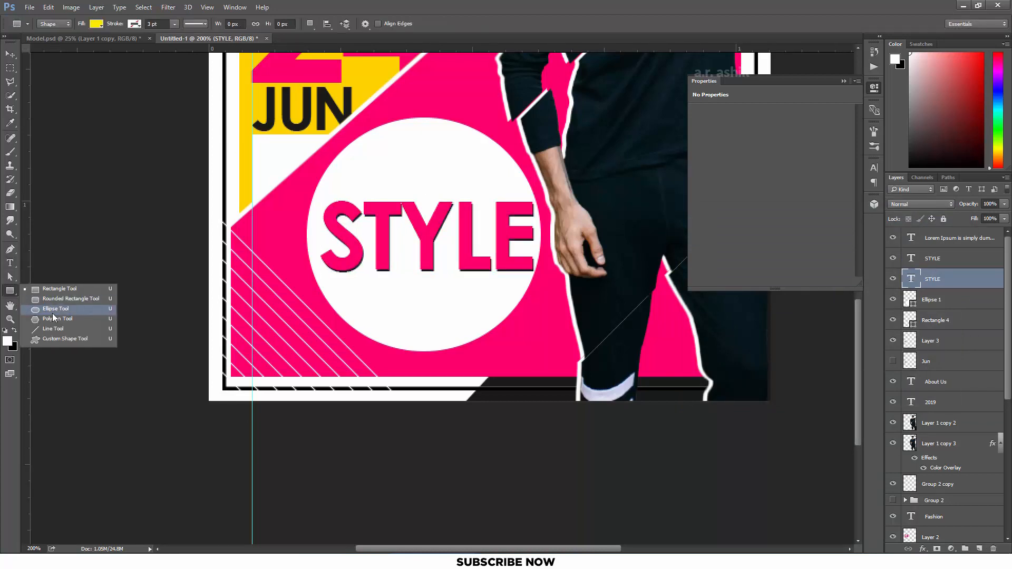
{"action": "left_click", "coordinate": [58, 315]}
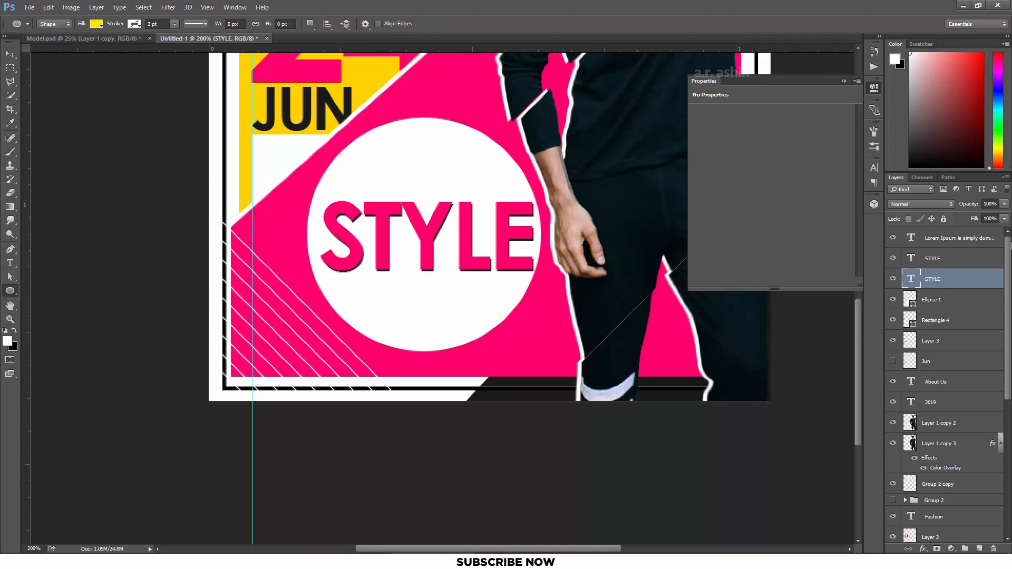
{"action": "left_click", "coordinate": [920, 302]}
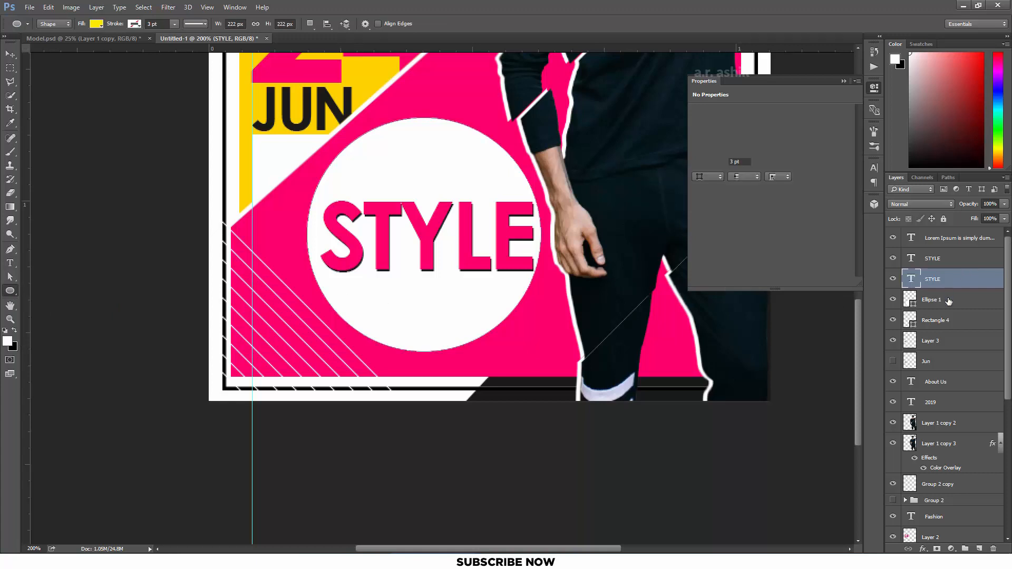
{"action": "key", "text": "ctrl+j"}
{"action": "double_click", "coordinate": [911, 300]}
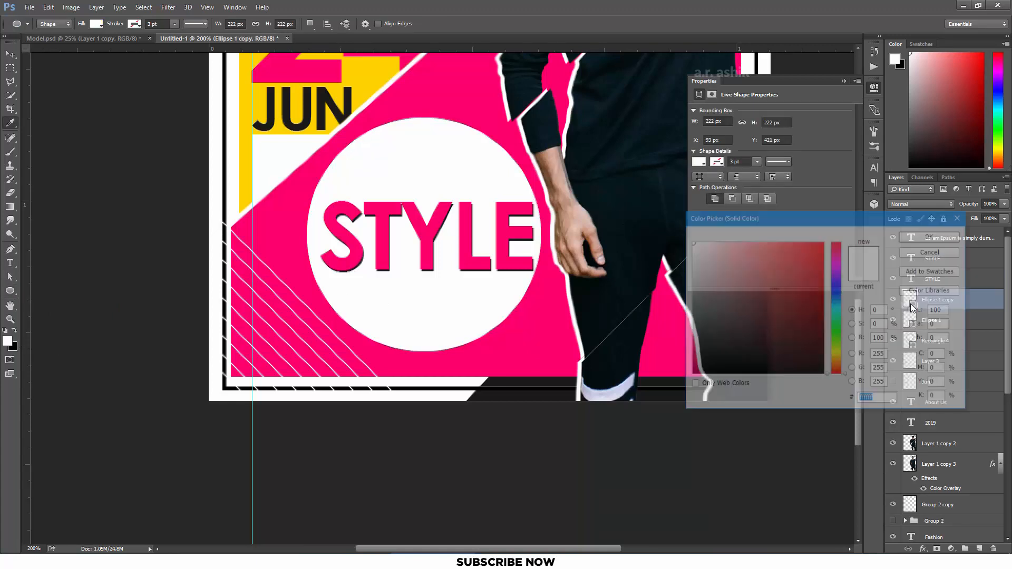
{"action": "left_click", "coordinate": [813, 260]}
{"action": "left_click_drag", "start_coordinate": [813, 259], "coordinate": [813, 376]}
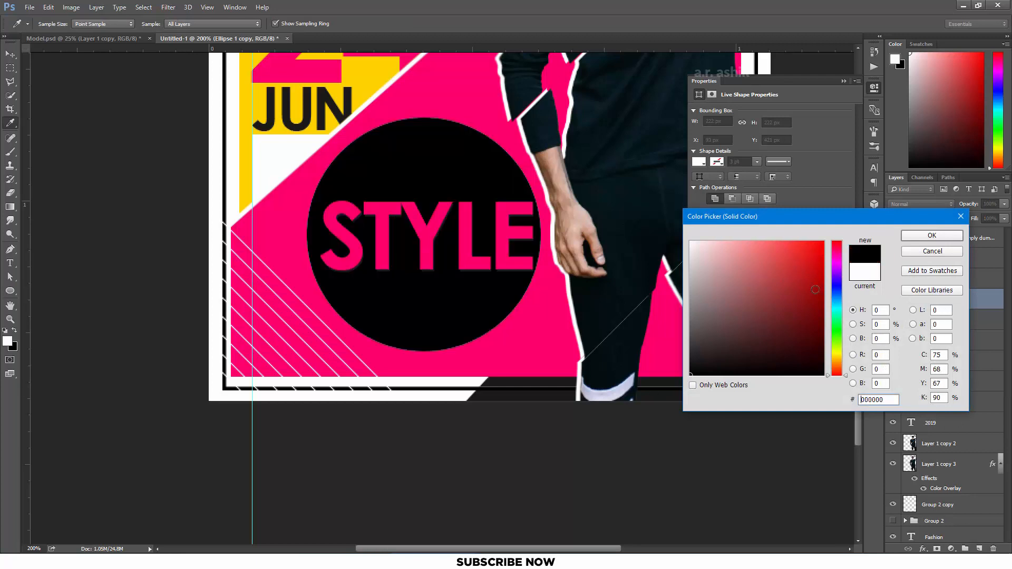
{"action": "left_click", "coordinate": [927, 235]}
Draw a rectangle about 236 by 75 px across the circle behind STYLE and load its outline as a selection for the black circle
{"action": "left_click", "coordinate": [37, 289]}
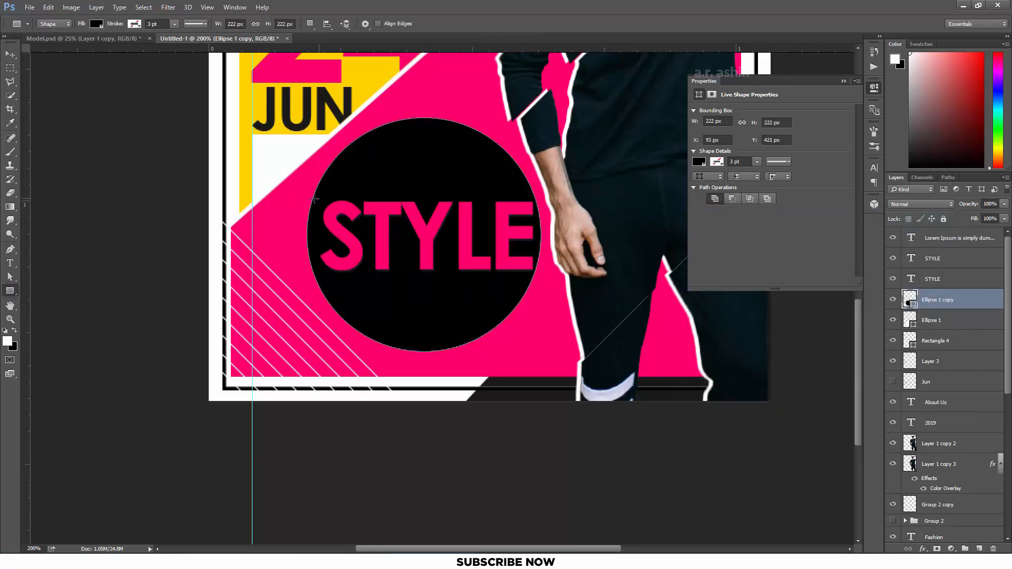
{"action": "left_click_drag", "start_coordinate": [550, 274], "coordinate": [550, 275]}
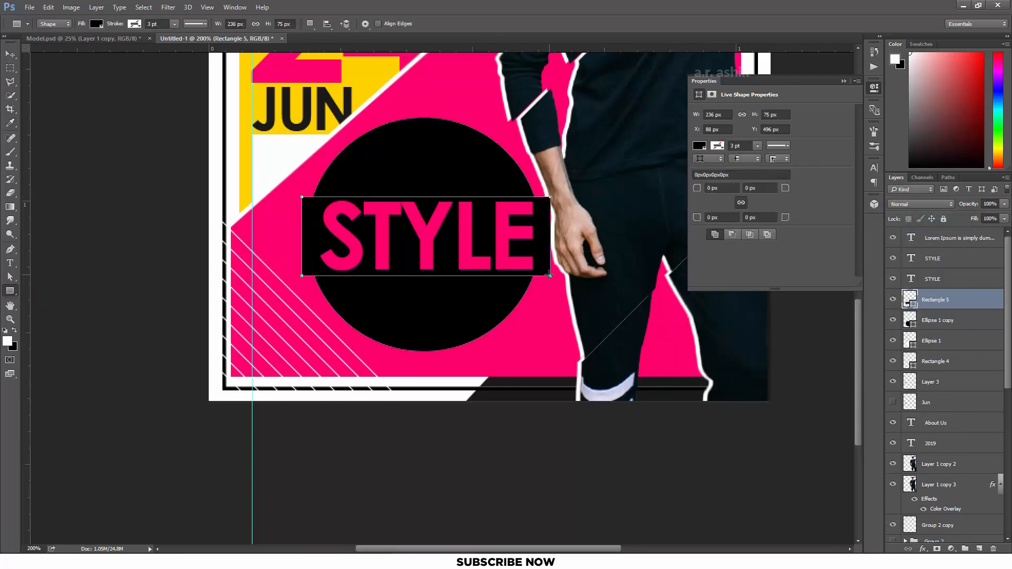
{"action": "left_click", "coordinate": [927, 327]}
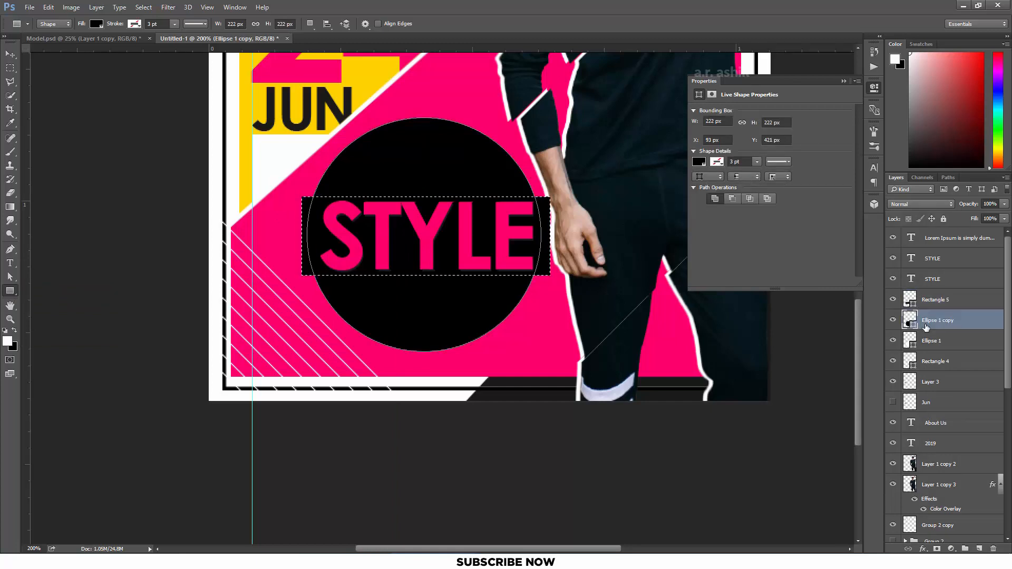
Rasterize the black circle copy with the band selection kept active
{"action": "key", "text": "ctrl+j"}
{"action": "key", "text": "ctrl+z"}
{"action": "right_click", "coordinate": [935, 325]}
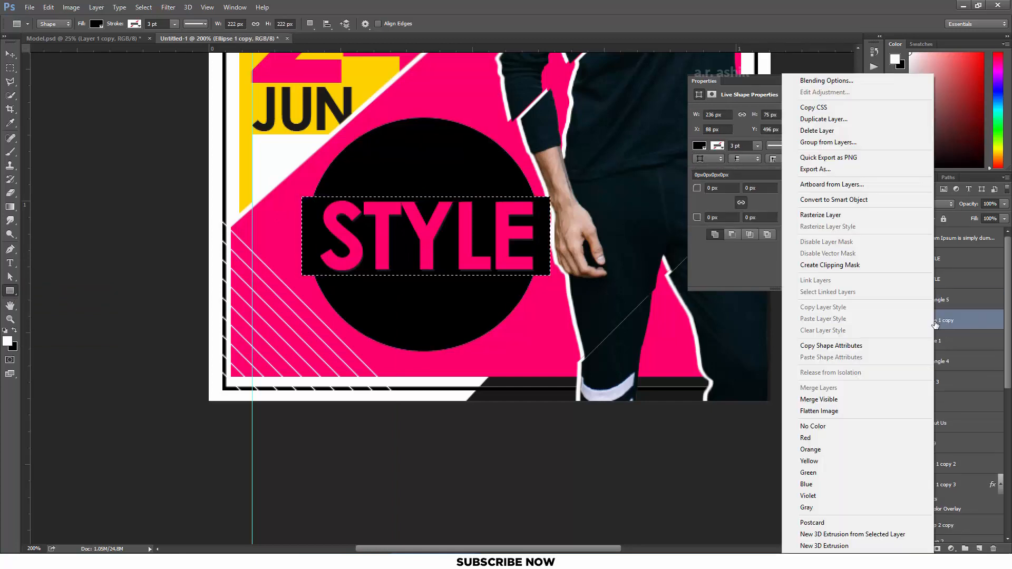
{"action": "left_click", "coordinate": [842, 215]}
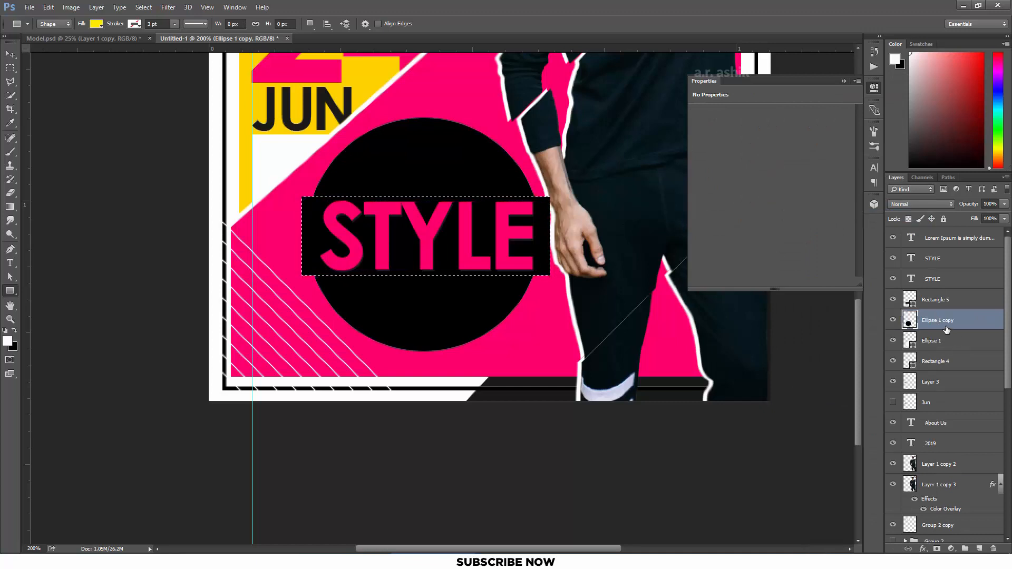
Delete the selected band from the black circle, clear the selection and remove the helper rectangle layer
{"action": "key", "text": "ctrl+shift+alt+n"}
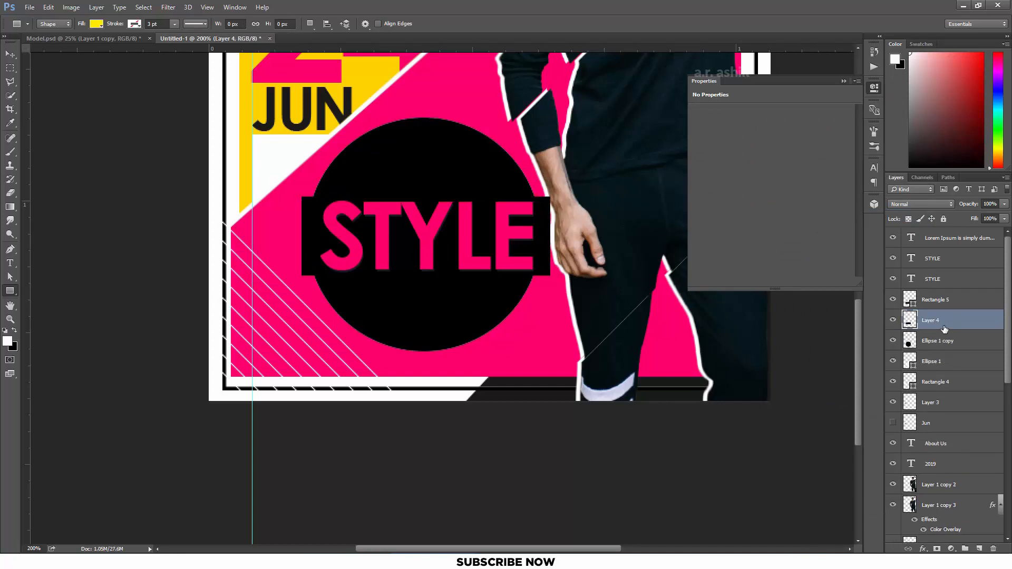
{"action": "key", "text": "Delete"}
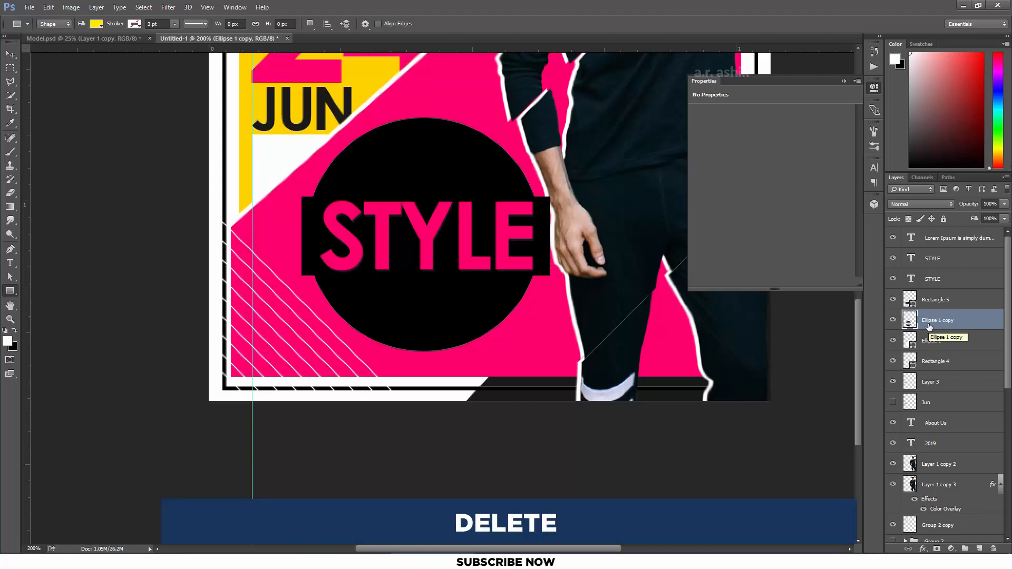
{"action": "left_click", "coordinate": [894, 300]}
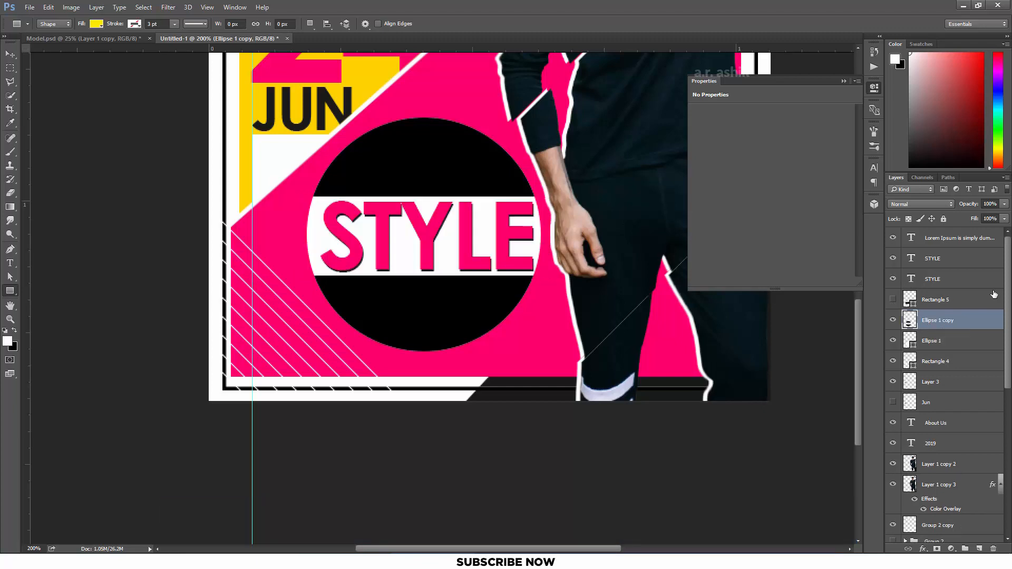
{"action": "left_click_drag", "start_coordinate": [994, 295], "coordinate": [993, 548]}
Duplicate the cut black circle layer and apply a yellow (ffd200) Color Overlay to the lower copy
{"action": "key", "text": "ctrl+minus"}
{"action": "key", "text": "ctrl+minus"}
{"action": "key", "text": "ctrl+minus"}
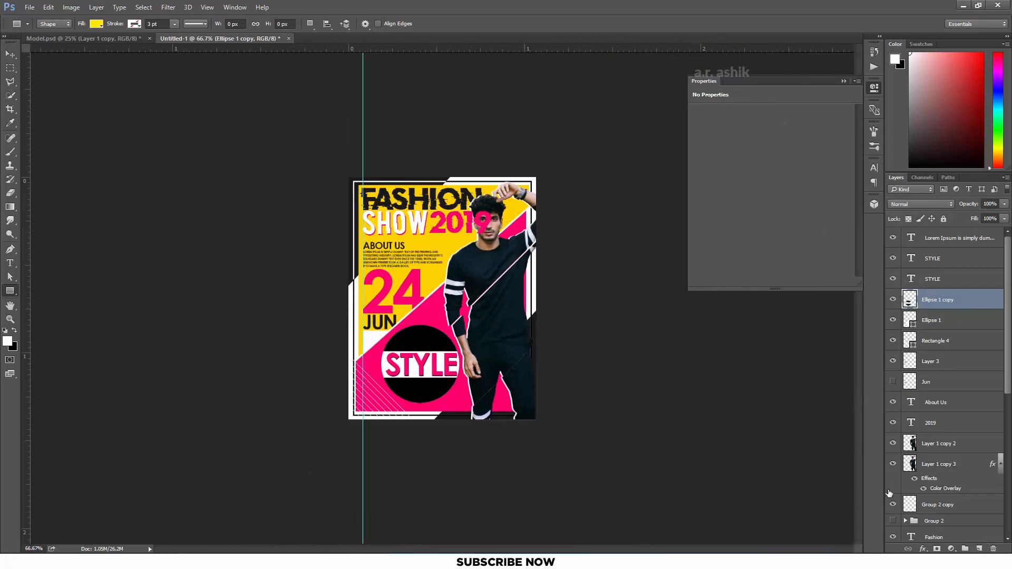
{"action": "key", "text": "ctrl+j"}
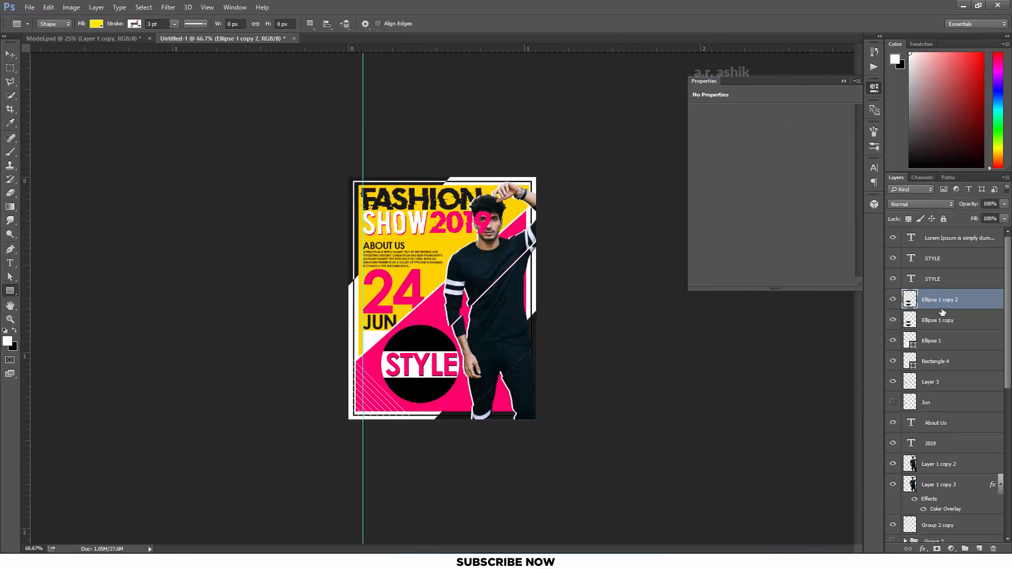
{"action": "left_click", "coordinate": [921, 321]}
{"action": "left_click", "coordinate": [923, 549]}
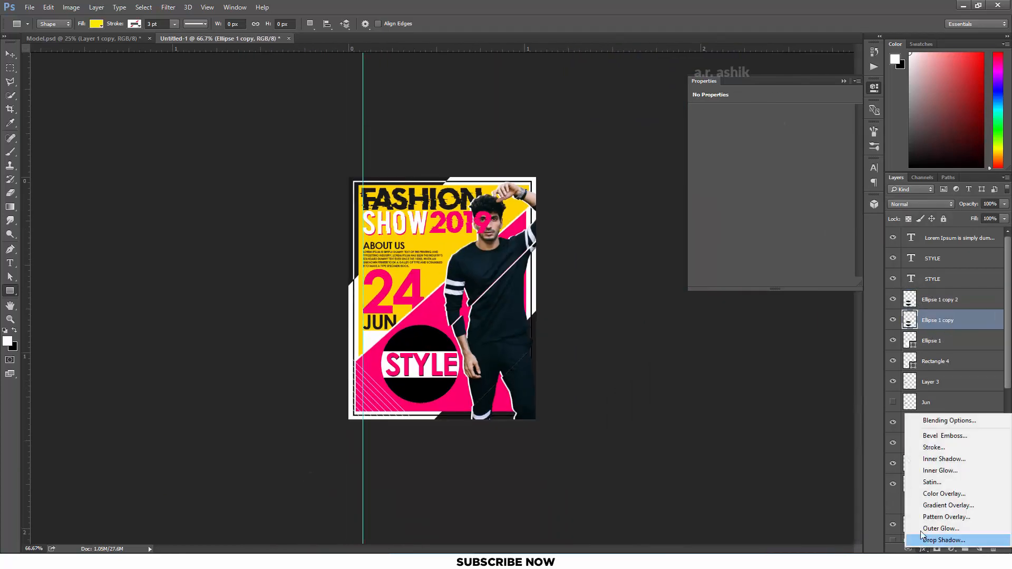
{"action": "left_click", "coordinate": [934, 494]}
{"action": "left_click", "coordinate": [849, 162]}
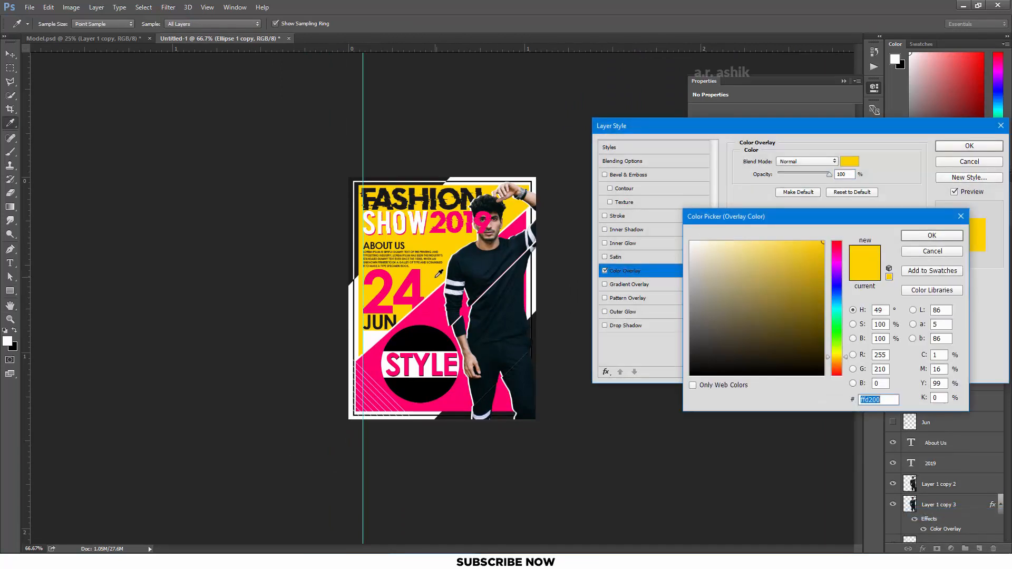
{"action": "key", "text": "Return"}
{"action": "key", "text": "Return"}
Add a layer mask to the upper black circle copy and paint out its lower half with an 83 px black brush to reveal yellow
{"action": "left_click", "coordinate": [944, 300]}
{"action": "left_click", "coordinate": [937, 548]}
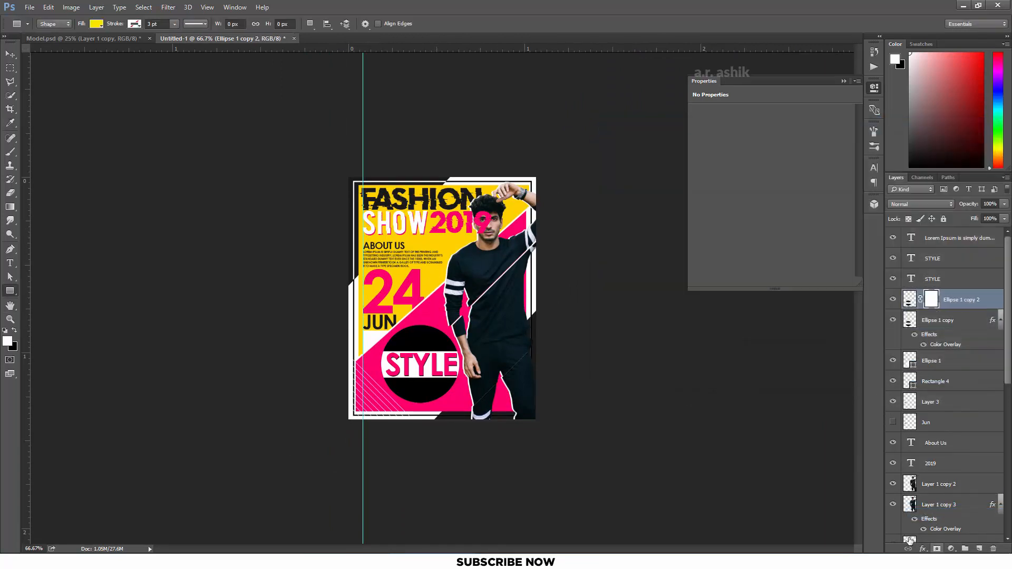
{"action": "left_click", "coordinate": [10, 151]}
{"action": "left_click_drag", "start_coordinate": [390, 383], "coordinate": [408, 390]}
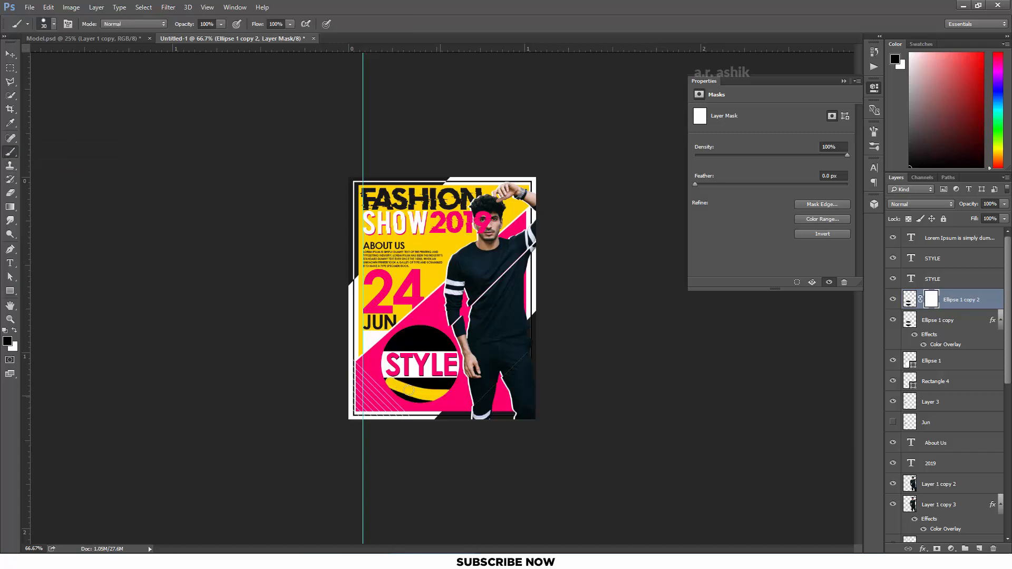
{"action": "right_click", "coordinate": [411, 390]}
{"action": "left_click_drag", "start_coordinate": [493, 378], "coordinate": [498, 379]}
{"action": "key", "text": "Return"}
{"action": "key", "text": "ctrl+z"}
{"action": "mouse_move", "coordinate": [387, 382]}
{"action": "left_mouse_down"}
{"action": "mouse_move", "coordinate": [465, 385]}
{"action": "mouse_move", "coordinate": [387, 386]}
{"action": "left_mouse_up"}
{"action": "key", "text": "ctrl+minus"}
{"action": "key", "text": "ctrl+minus"}
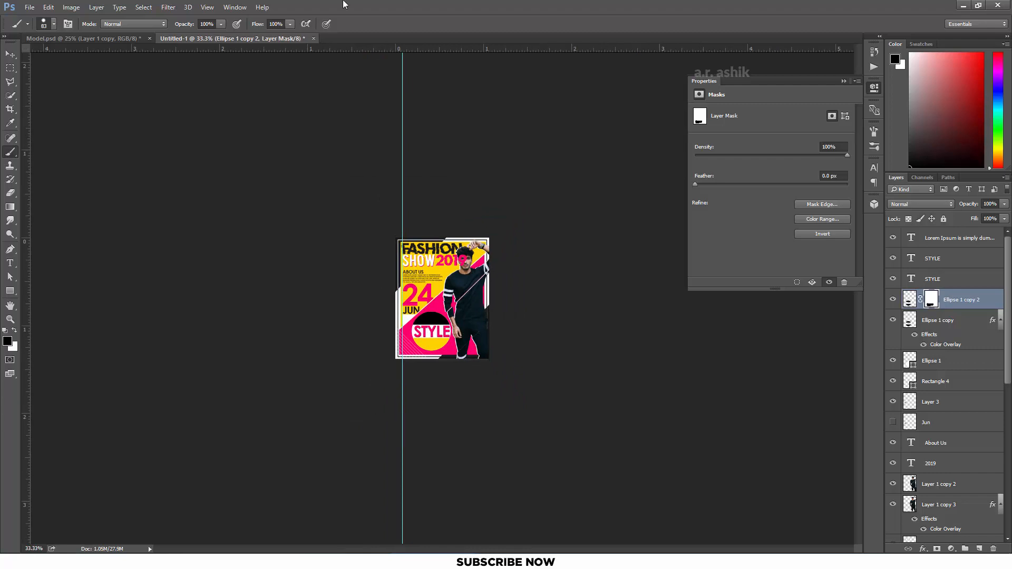
{"action": "key", "text": "ctrl+plus"}
{"action": "key", "text": "ctrl+plus"}
{"action": "key", "text": "ctrl+plus"}
{"action": "key", "text": "ctrl+plus"}
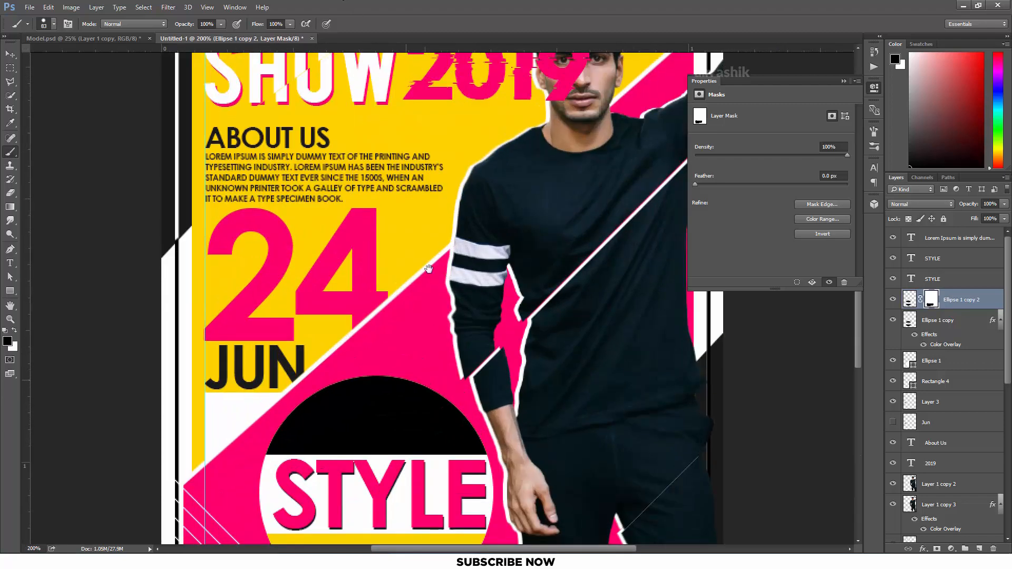
{"action": "left_click_drag", "start_coordinate": [428, 269], "coordinate": [473, 96]}
{"action": "left_click", "coordinate": [10, 263]}
{"action": "left_click", "coordinate": [389, 440]}
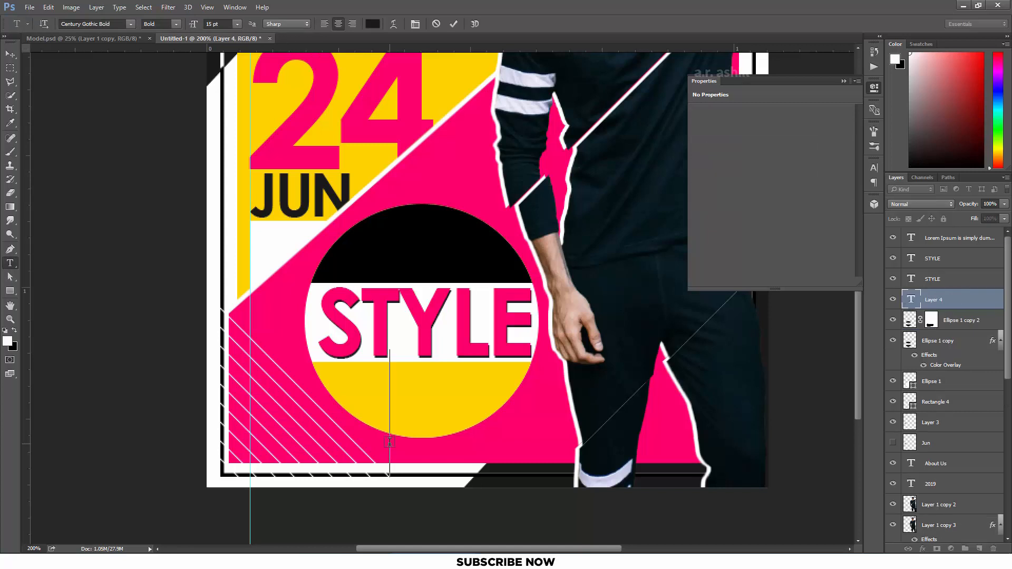
{"action": "type", "text": "WWW. YOUR"}
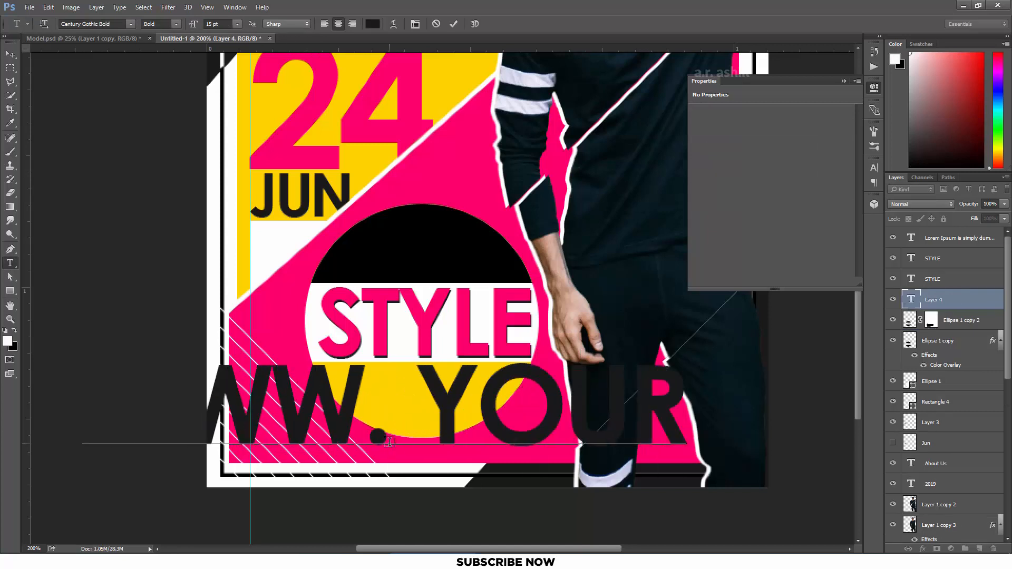
{"action": "type", "text": "WEBSITE."}
Set the website text size to 1 pt and position it just beneath the STYLE circle
{"action": "key", "text": "ctrl+a"}
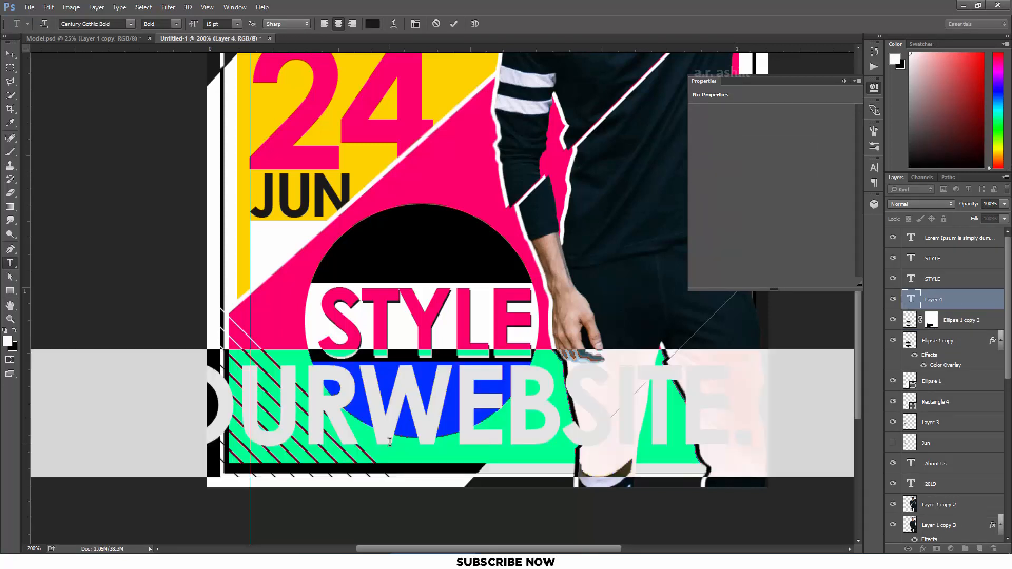
{"action": "left_click_drag", "start_coordinate": [192, 24], "coordinate": [184, 23]}
{"action": "left_click_drag", "start_coordinate": [530, 444], "coordinate": [591, 452]}
{"action": "key", "text": "ctrl+Return"}
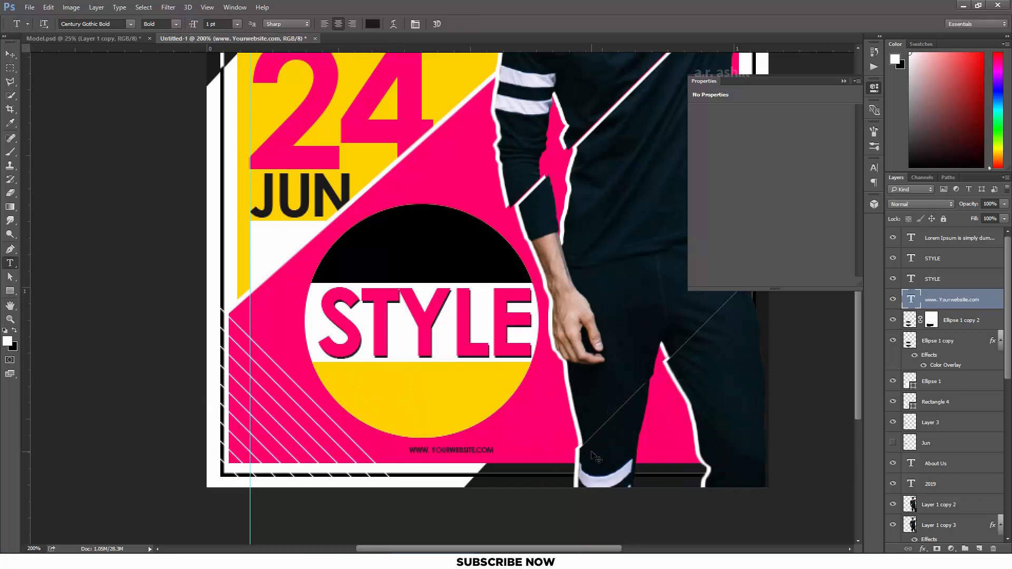
Scale the website text up to about 1.8 pt and shift it along the poster's lower pink edge
{"action": "key", "text": "ctrl+t"}
{"action": "left_click_drag", "start_coordinate": [496, 456], "coordinate": [526, 477]}
{"action": "left_click_drag", "start_coordinate": [505, 454], "coordinate": [397, 455]}
{"action": "key", "text": "Return"}
Set the letter tracking of the website text to 75
{"action": "key", "text": "t"}
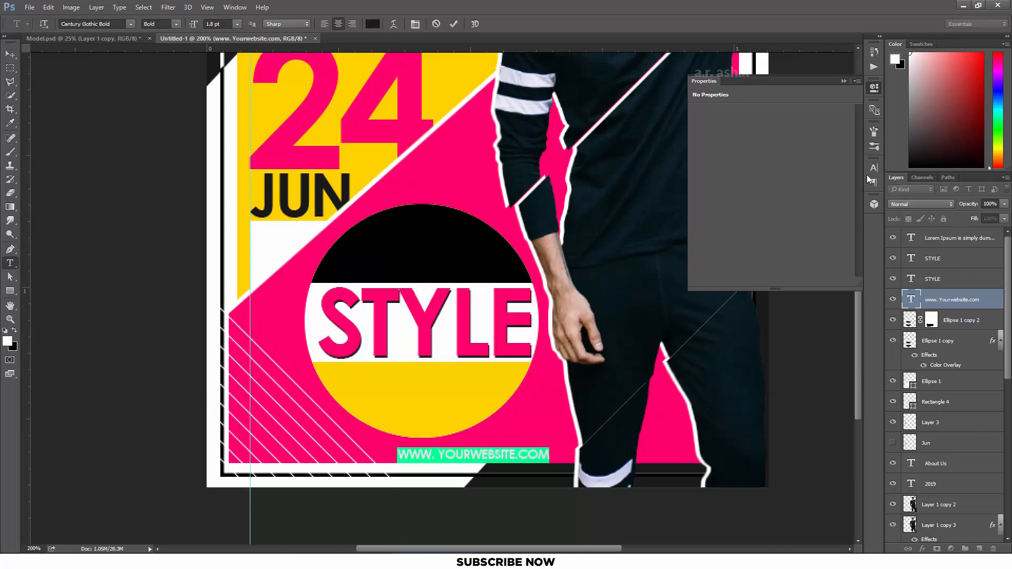
{"action": "left_click", "coordinate": [874, 167]}
{"action": "left_click", "coordinate": [853, 202]}
{"action": "left_click", "coordinate": [838, 338]}
{"action": "left_click", "coordinate": [853, 202]}
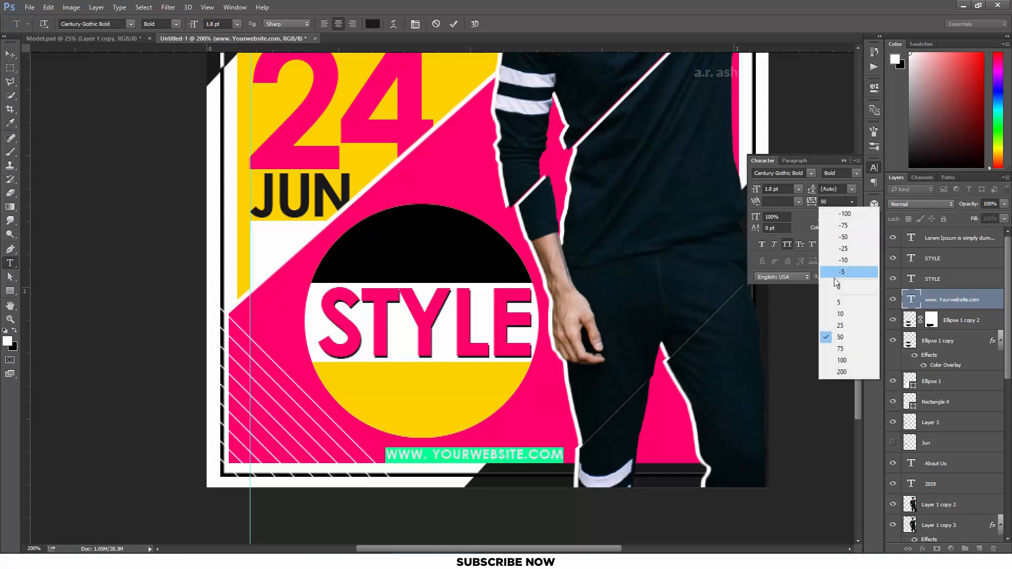
{"action": "left_click", "coordinate": [835, 350]}
{"action": "key", "text": "ctrl+Return"}
Nudge the website text slightly to the right and stretch its width to about 104%
{"action": "key", "text": "ctrl+t"}
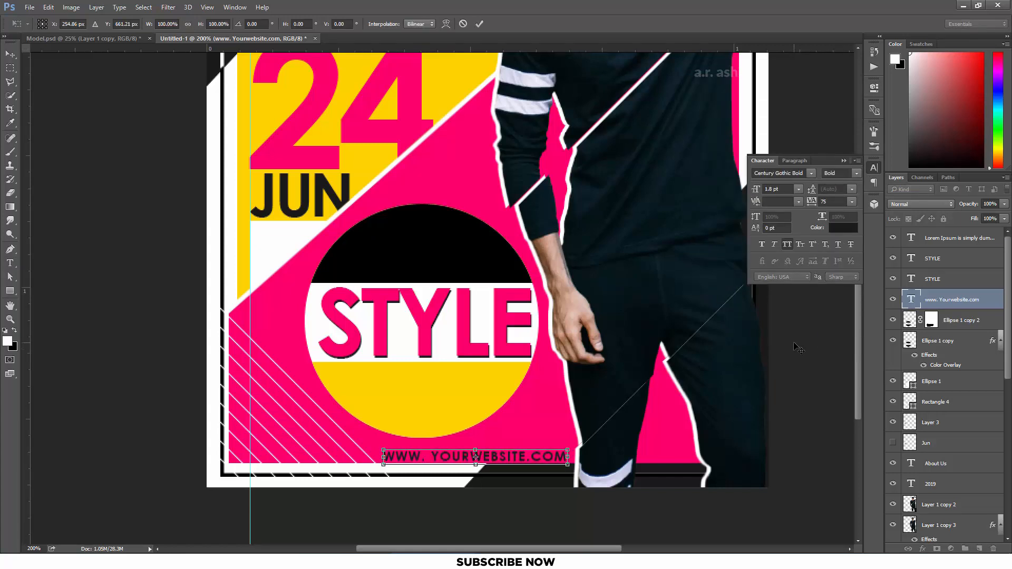
{"action": "key", "text": "Right"}
{"action": "key", "text": "Right"}
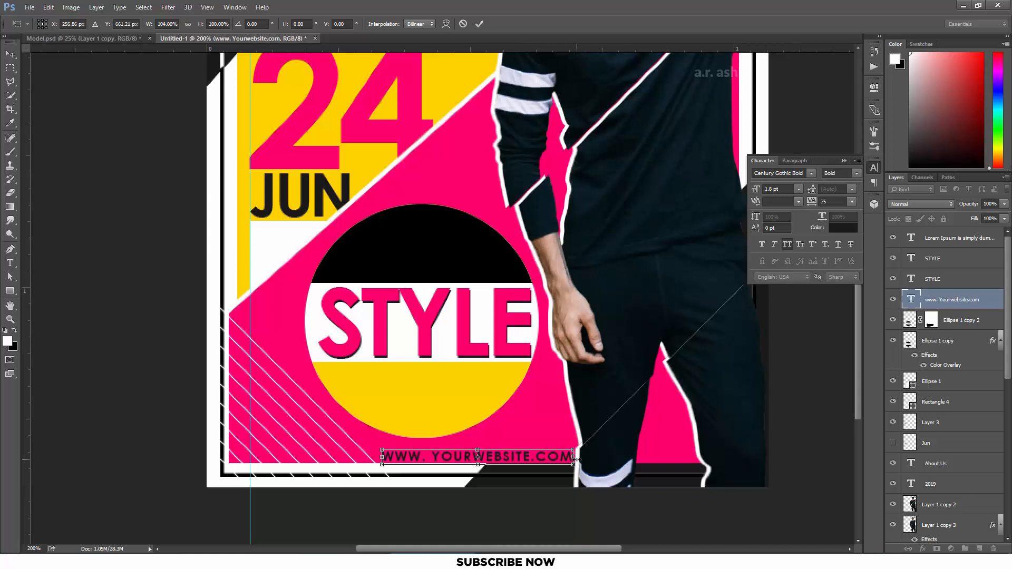
{"action": "key", "text": "Return"}
{"action": "key", "text": "ctrl+minus"}
{"action": "key", "text": "ctrl+minus"}
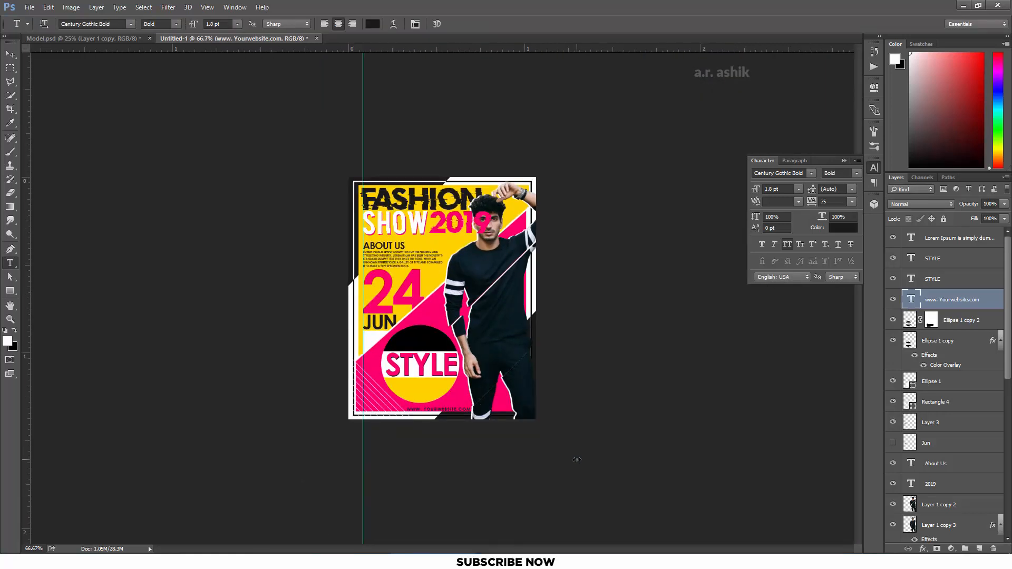
Open the stock light-effects image folder in File Explorer and place the orange high_quality_lens_flares image into the poster
{"action": "left_click", "coordinate": [106, 561]}
{"action": "left_click", "coordinate": [54, 322]}
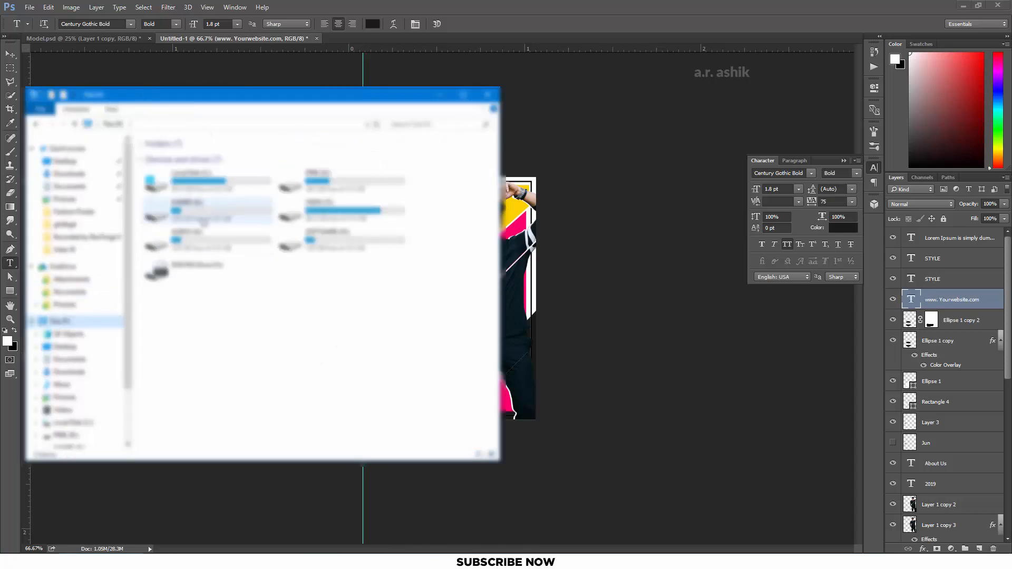
{"action": "double_click", "coordinate": [204, 217]}
{"action": "double_click", "coordinate": [190, 199]}
{"action": "double_click", "coordinate": [188, 200]}
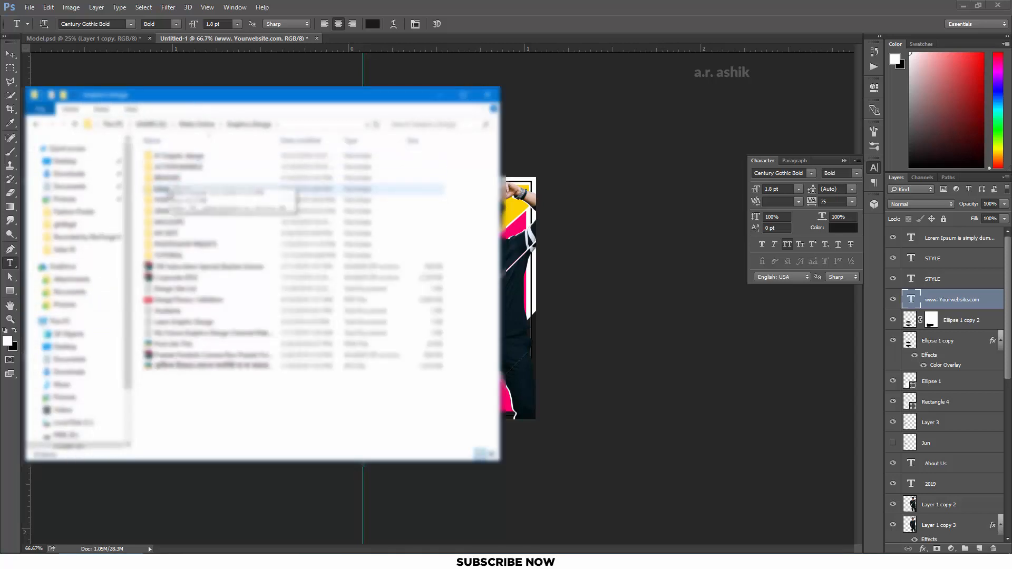
{"action": "double_click", "coordinate": [167, 191]}
{"action": "double_click", "coordinate": [174, 156]}
{"action": "double_click", "coordinate": [174, 155]}
{"action": "double_click", "coordinate": [169, 156]}
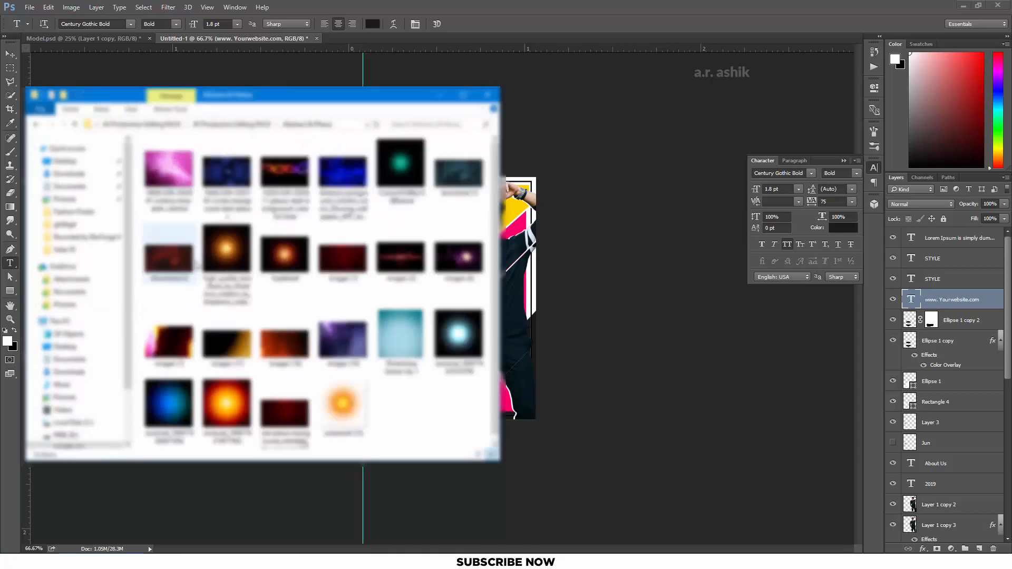
{"action": "left_click_drag", "start_coordinate": [227, 249], "coordinate": [528, 381]}
{"action": "key", "text": "Return"}
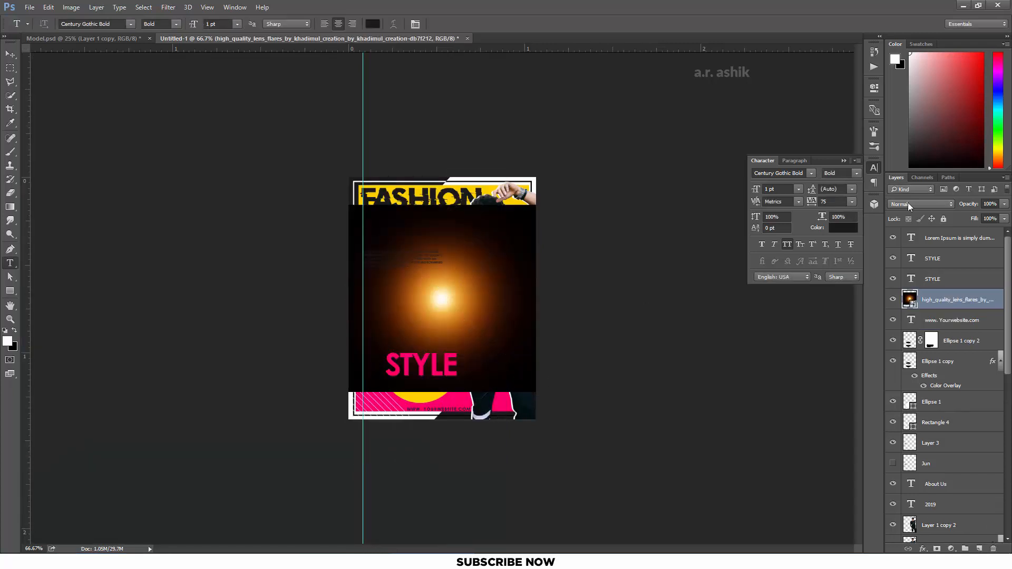
Set the lens flare's blend mode to Screen and move its layer below 2019, above the model layers
{"action": "left_click", "coordinate": [908, 204]}
{"action": "left_click", "coordinate": [915, 286]}
{"action": "left_click_drag", "start_coordinate": [943, 305], "coordinate": [948, 514]}
Scale the lens flare down to about 4.92% and position it beside the model's neck, below the 2019 text
{"action": "key", "text": "ctrl+t"}
{"action": "left_click_drag", "start_coordinate": [488, 313], "coordinate": [517, 252]}
{"action": "key", "text": "ctrl+plus"}
{"action": "key", "text": "ctrl+plus"}
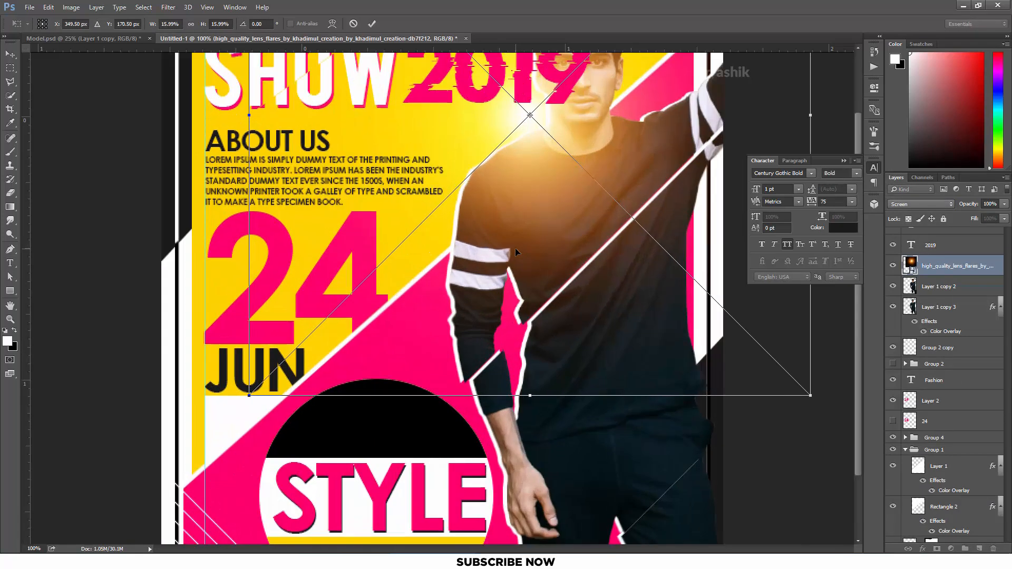
{"action": "left_click_drag", "start_coordinate": [815, 402], "coordinate": [607, 213]}
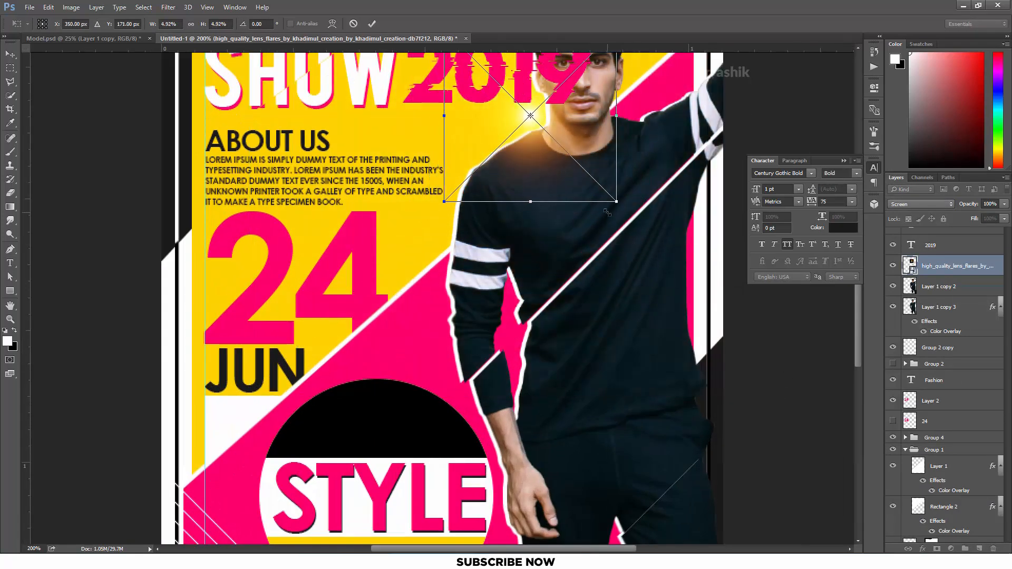
{"action": "key", "text": "ctrl+minus"}
{"action": "left_click_drag", "start_coordinate": [492, 230], "coordinate": [500, 232]}
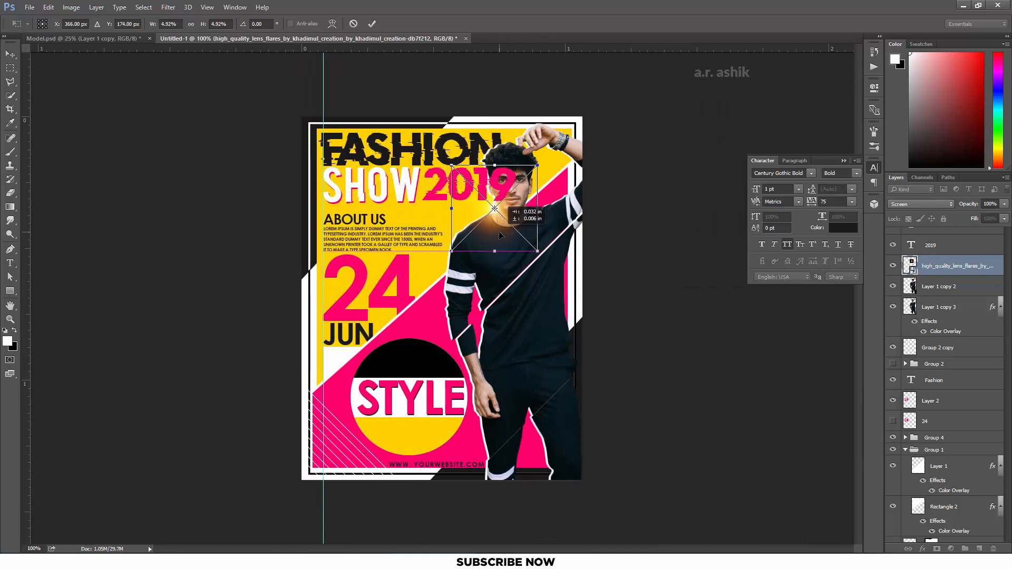
{"action": "key", "text": "Return"}
{"action": "key", "text": "t"}
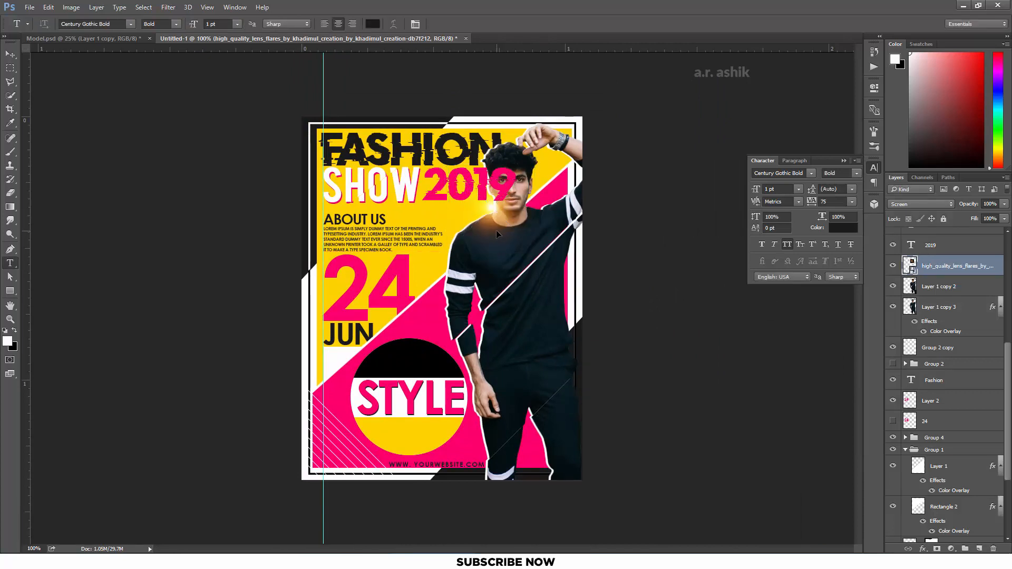
Remove the vertical guide from the poster and switch to the Type tool
{"action": "key", "text": "ctrl+minus"}
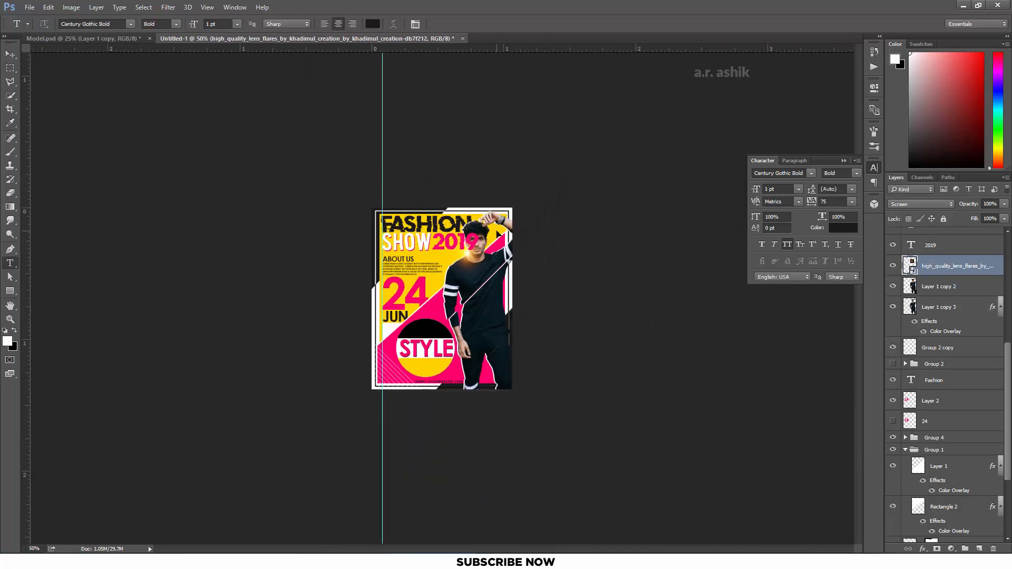
{"action": "left_click", "coordinate": [10, 54]}
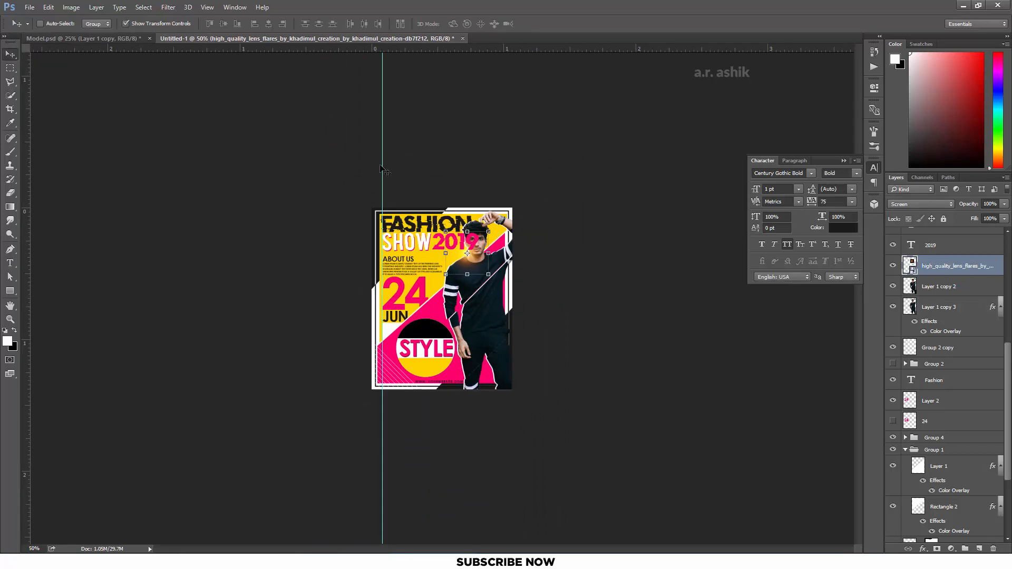
{"action": "left_click_drag", "start_coordinate": [382, 168], "coordinate": [19, 168]}
{"action": "left_click", "coordinate": [11, 263]}
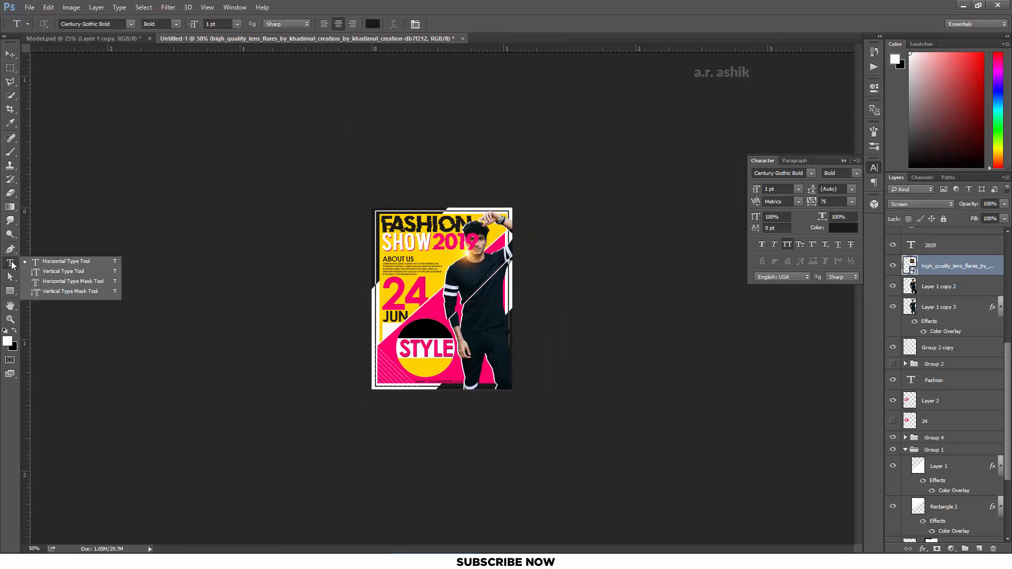